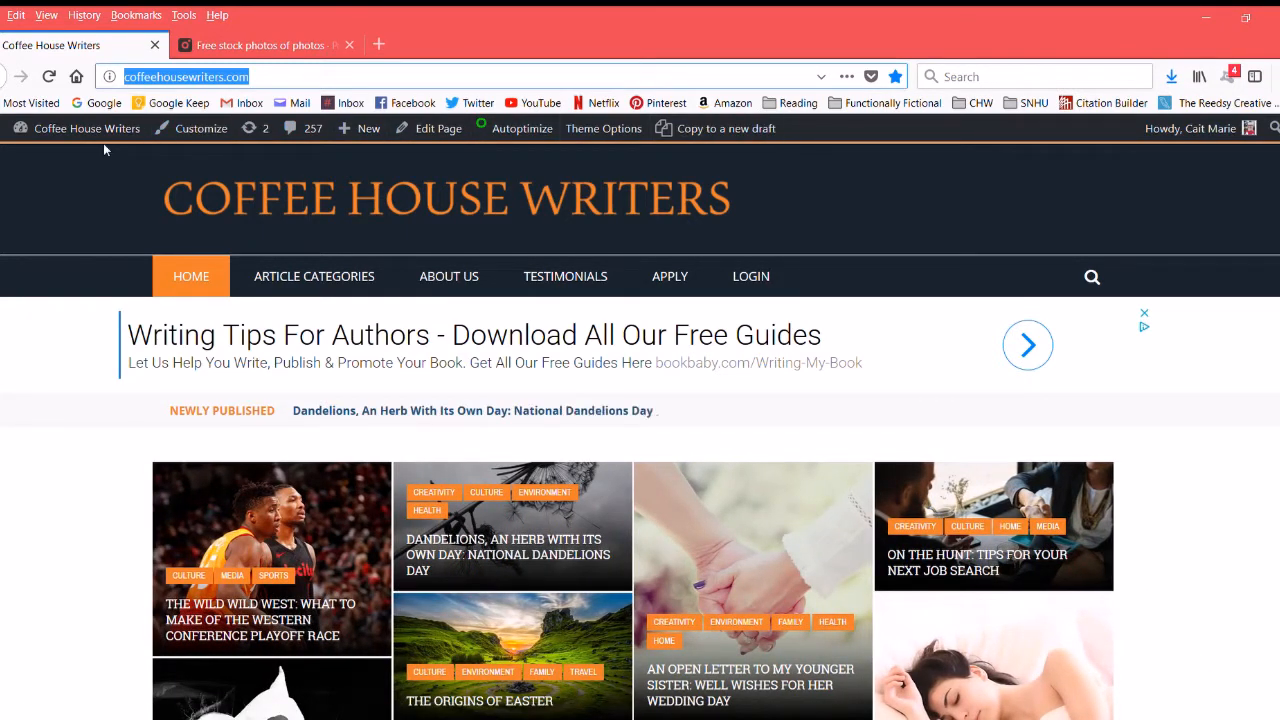
Step: Open the editing page of the logged-in account's profile in the site administration
mouse_move(96, 140)
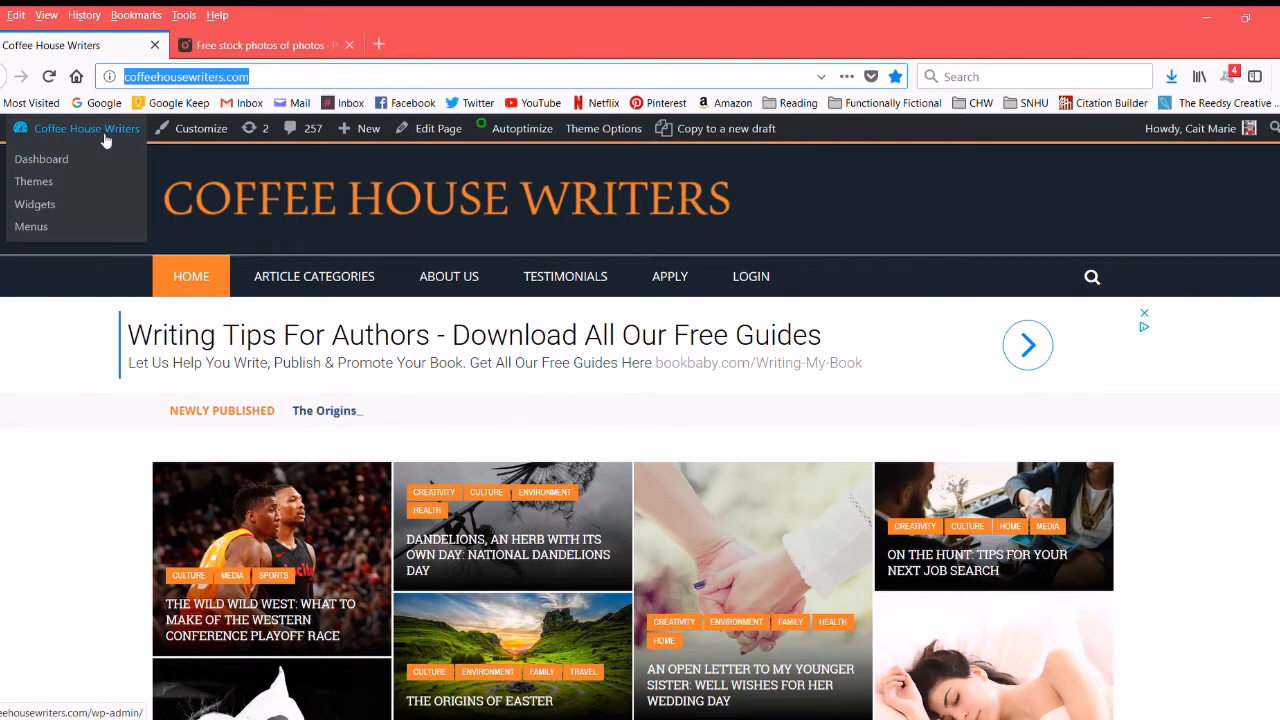
mouse_move(1240, 145)
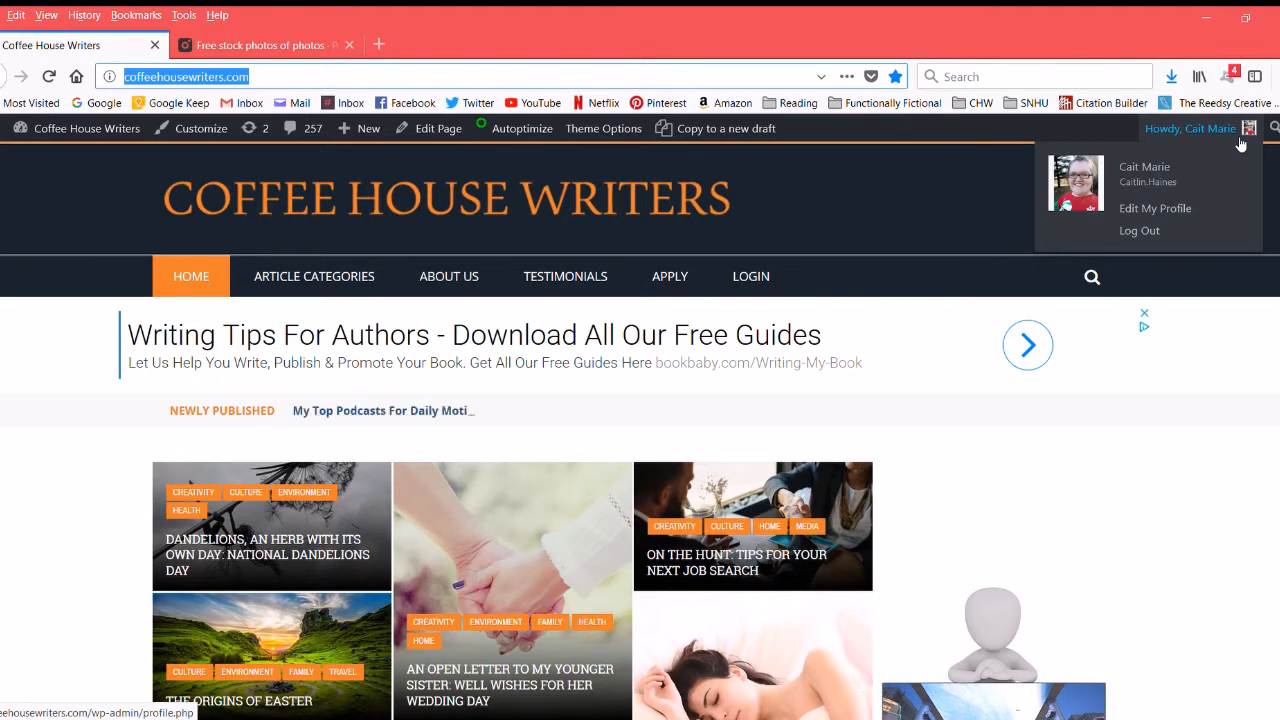
key("Return")
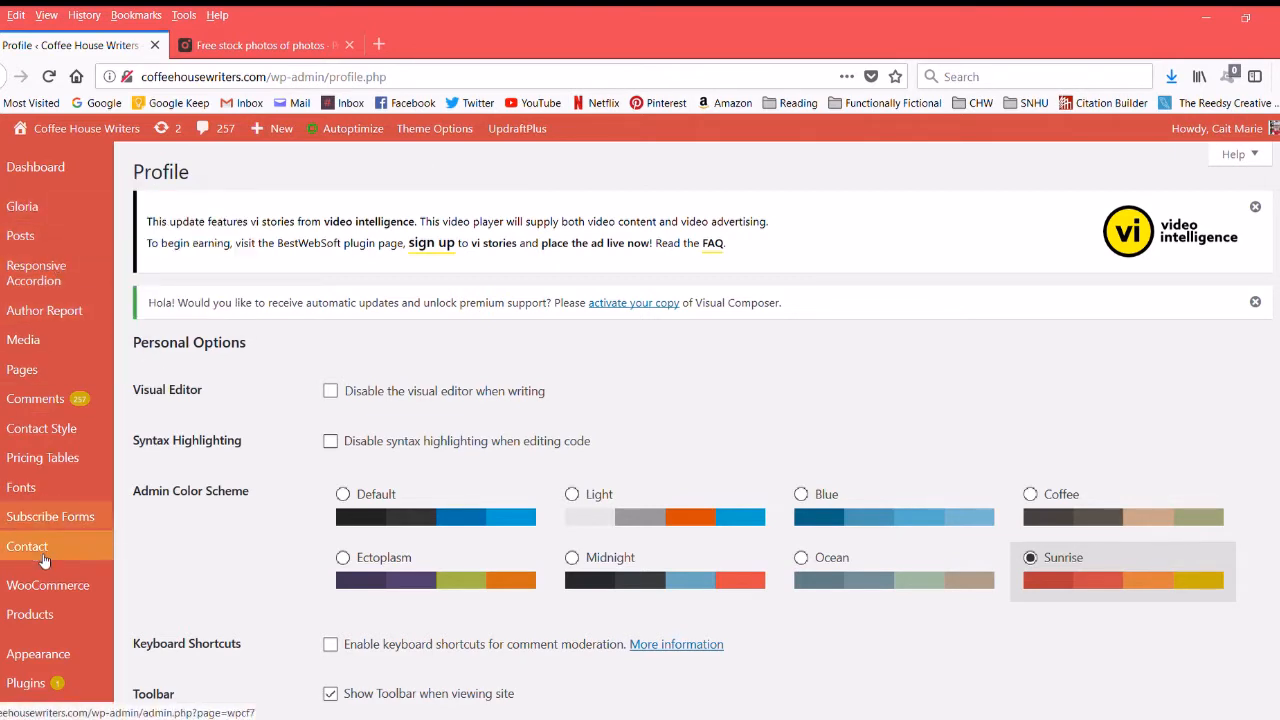
Step: Start a new post in the site administration
mouse_move(56, 207)
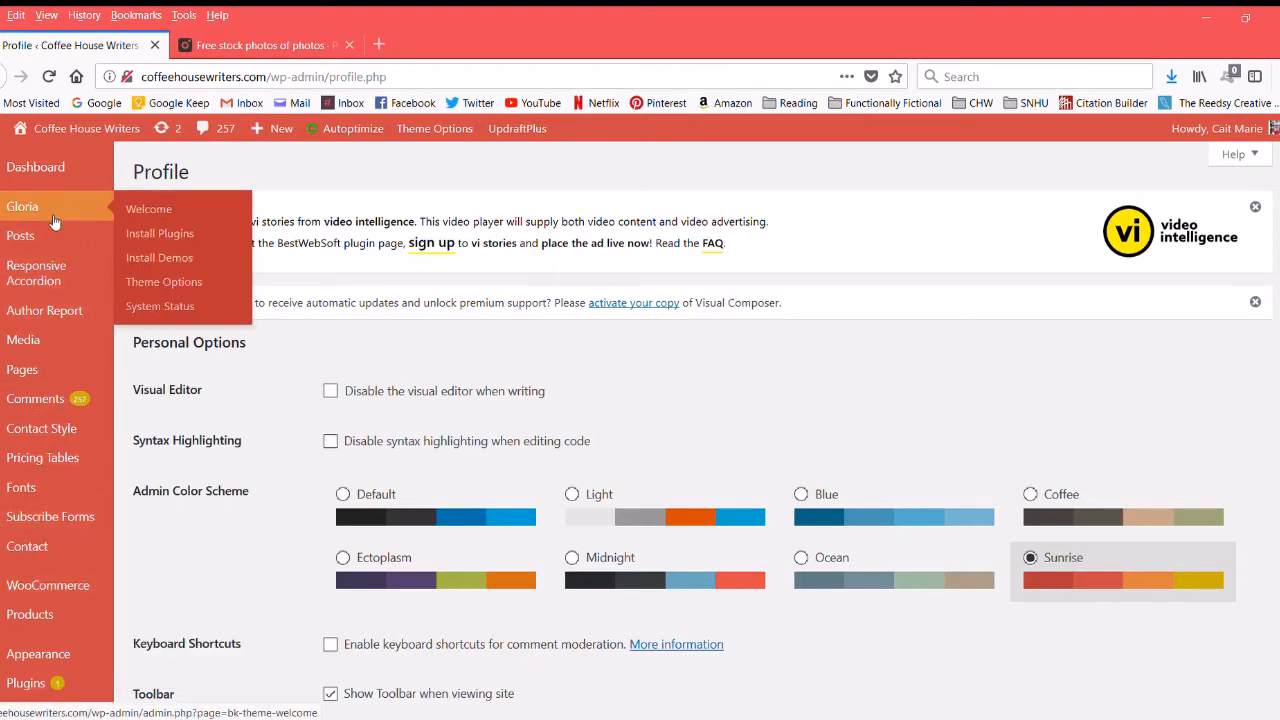
mouse_move(50, 241)
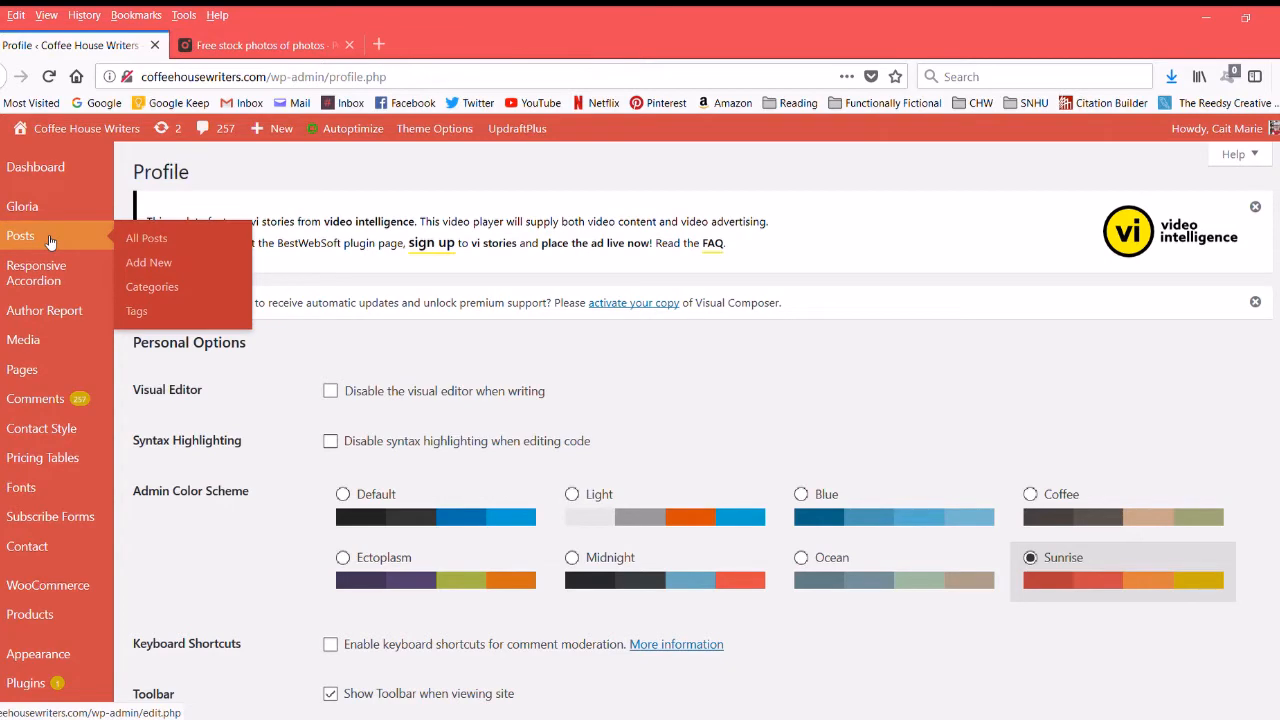
scroll(50, 240, "down", 3)
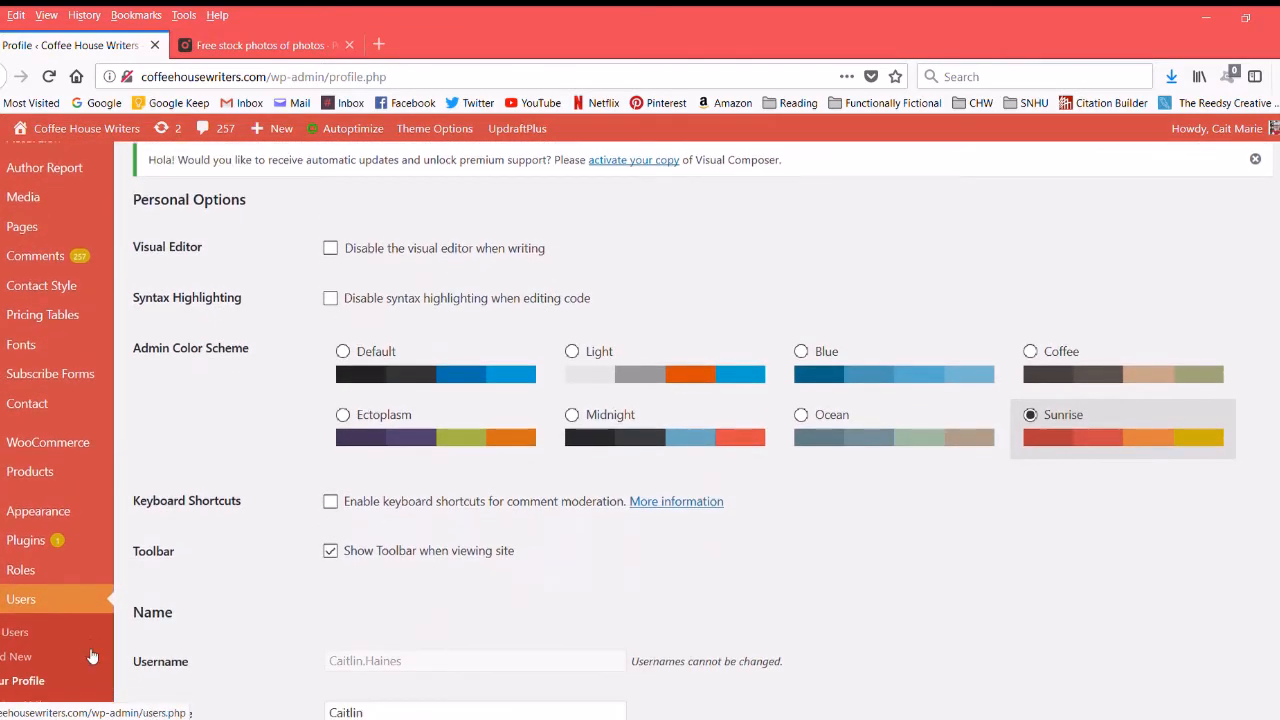
scroll(91, 655, "up", 5)
mouse_move(91, 654)
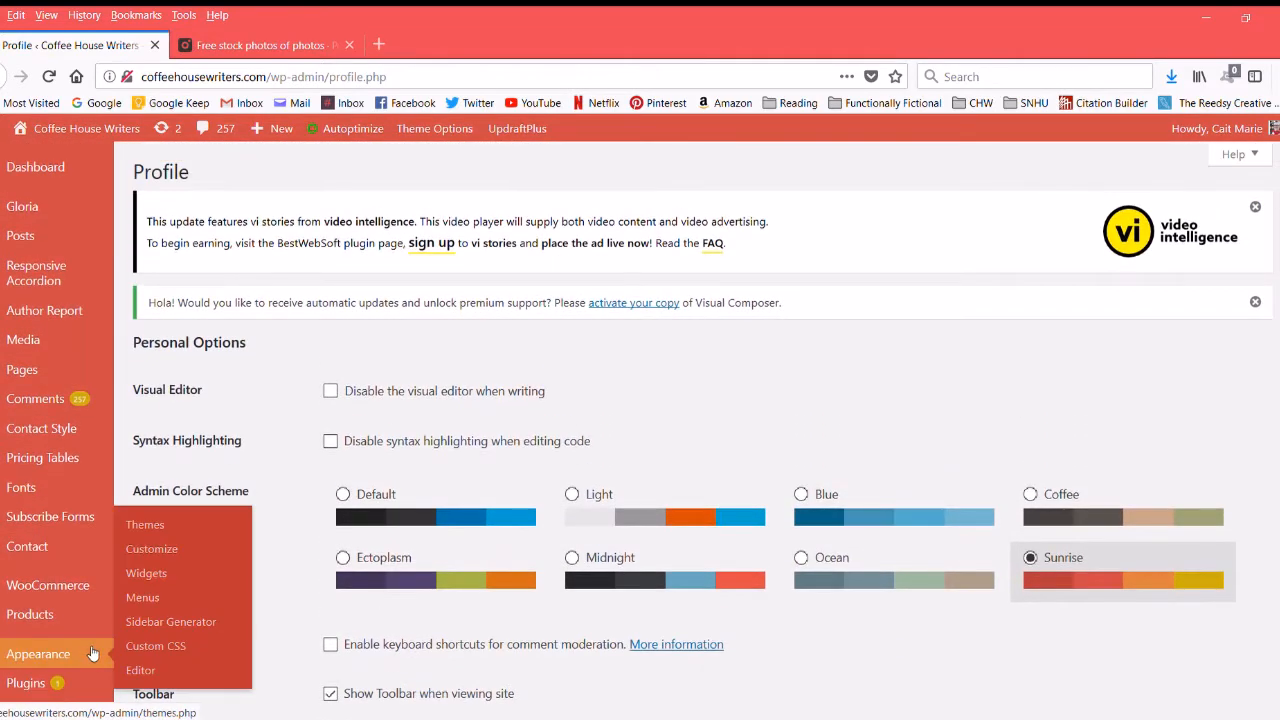
mouse_move(276, 135)
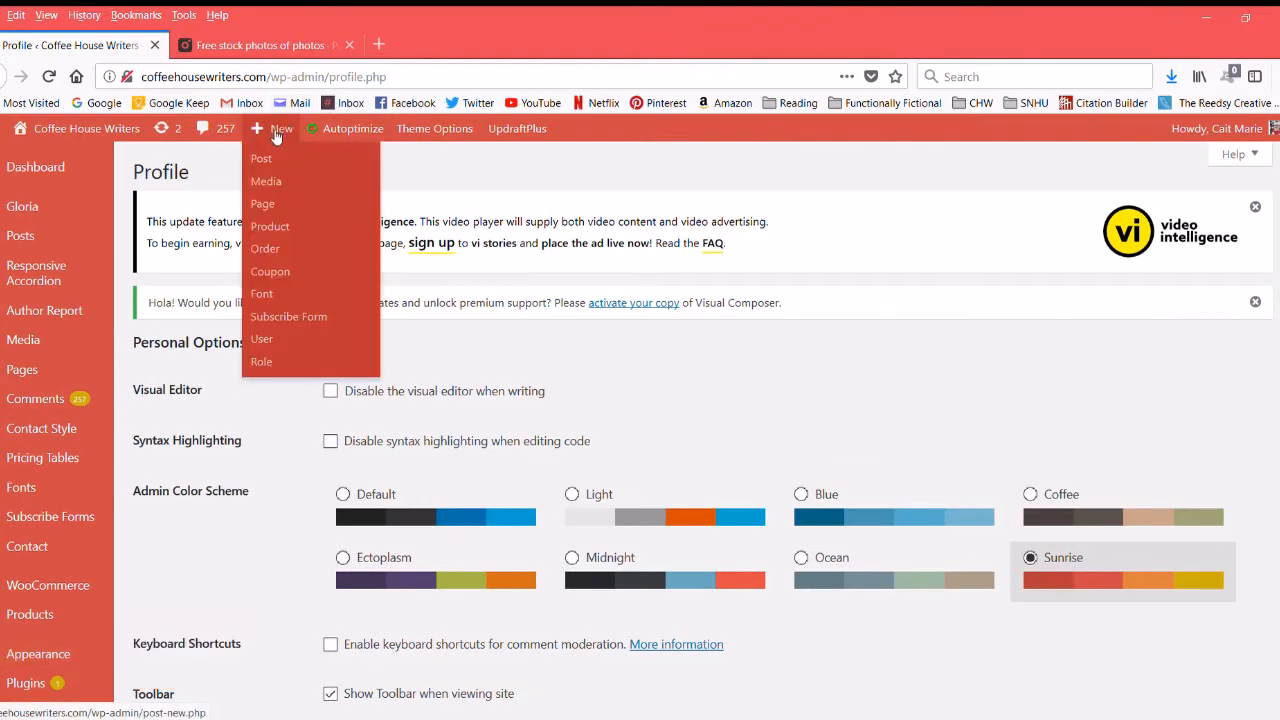
left_click(276, 135)
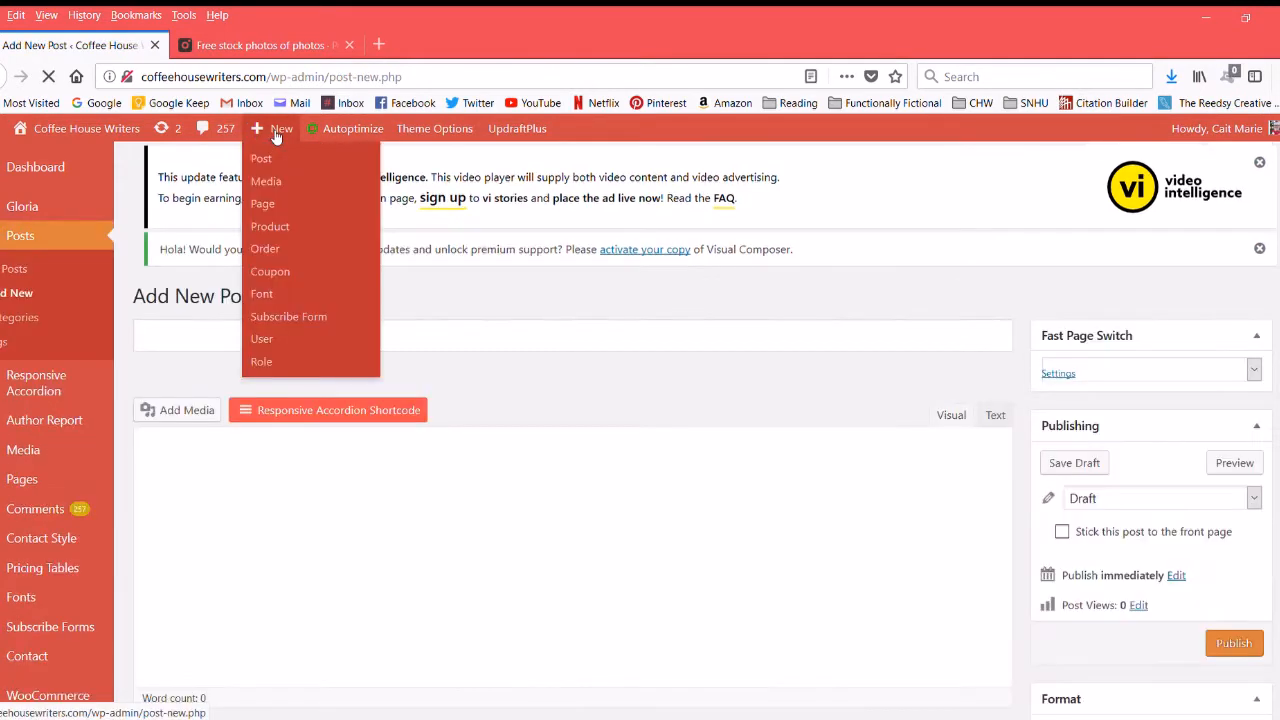
Step: Examine the new post form from the title and text editor down to the theme options, tags and featured image sections
scroll(618, 333, "down", 2)
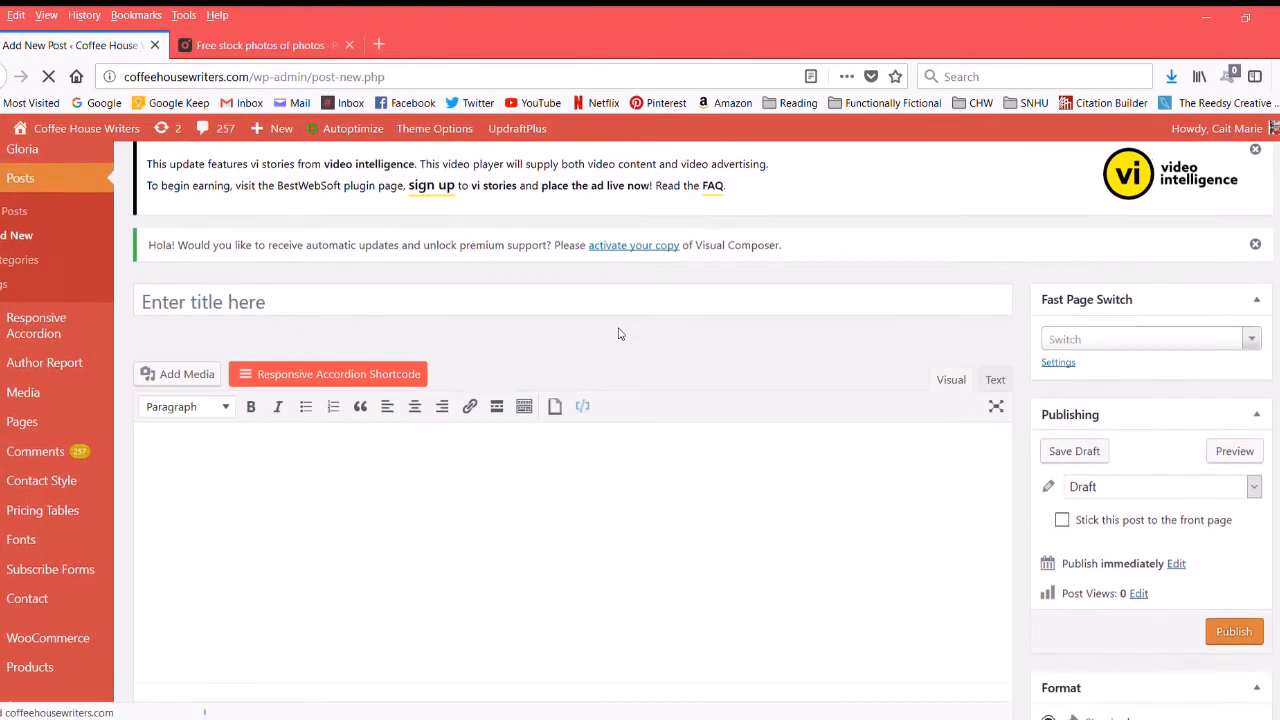
scroll(618, 333, "down", 3)
scroll(618, 333, "up", 2)
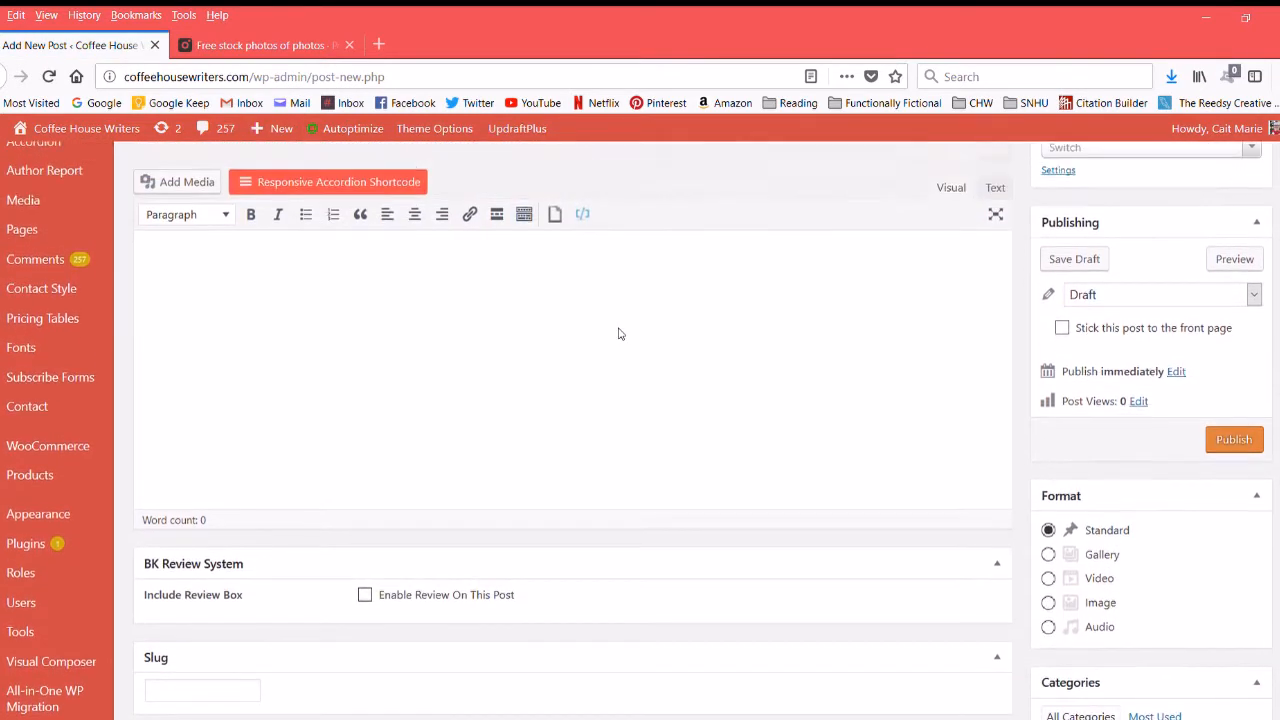
scroll(618, 333, "up", 1)
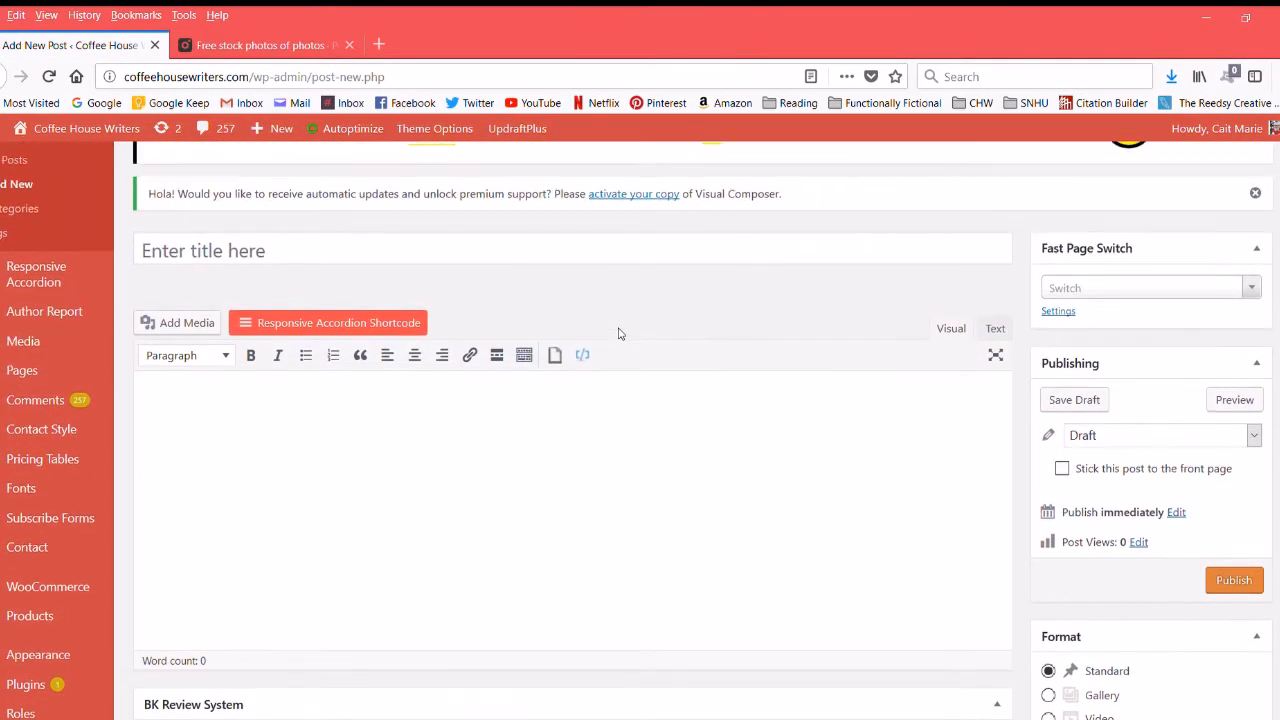
scroll(618, 333, "down", 10)
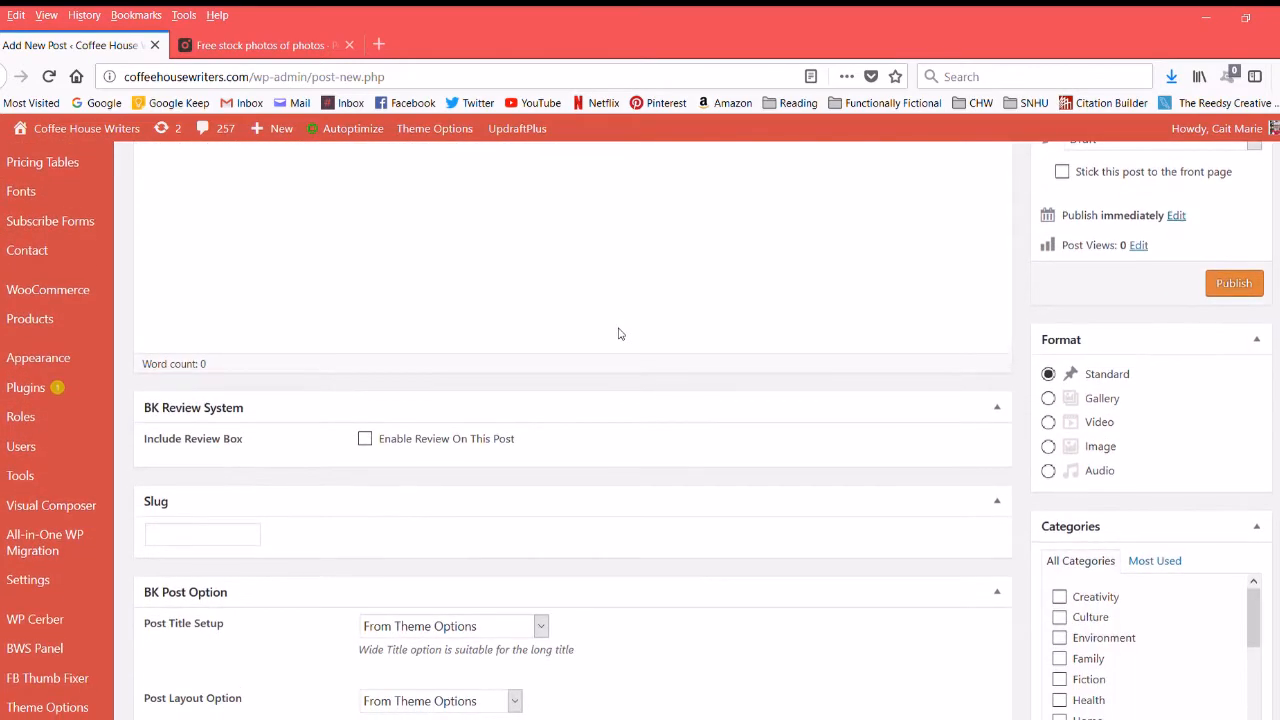
scroll(625, 335, "down", 8)
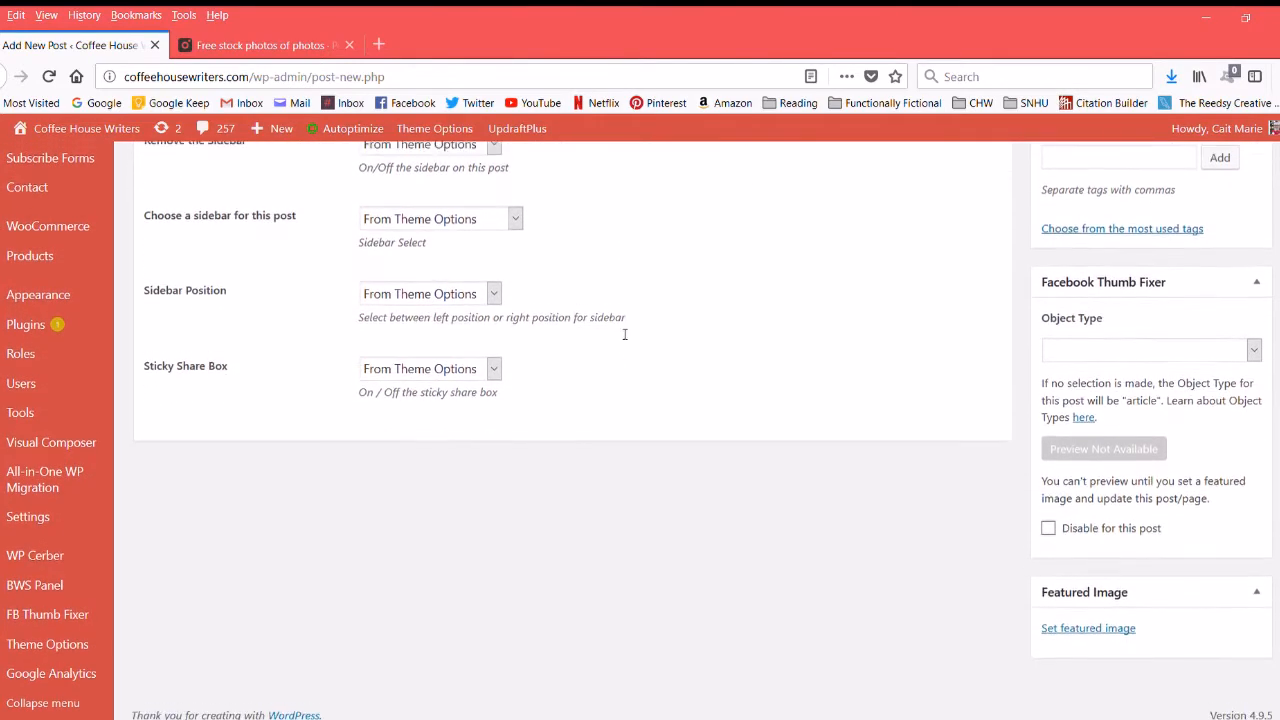
scroll(625, 335, "up", 8)
scroll(625, 335, "up", 10)
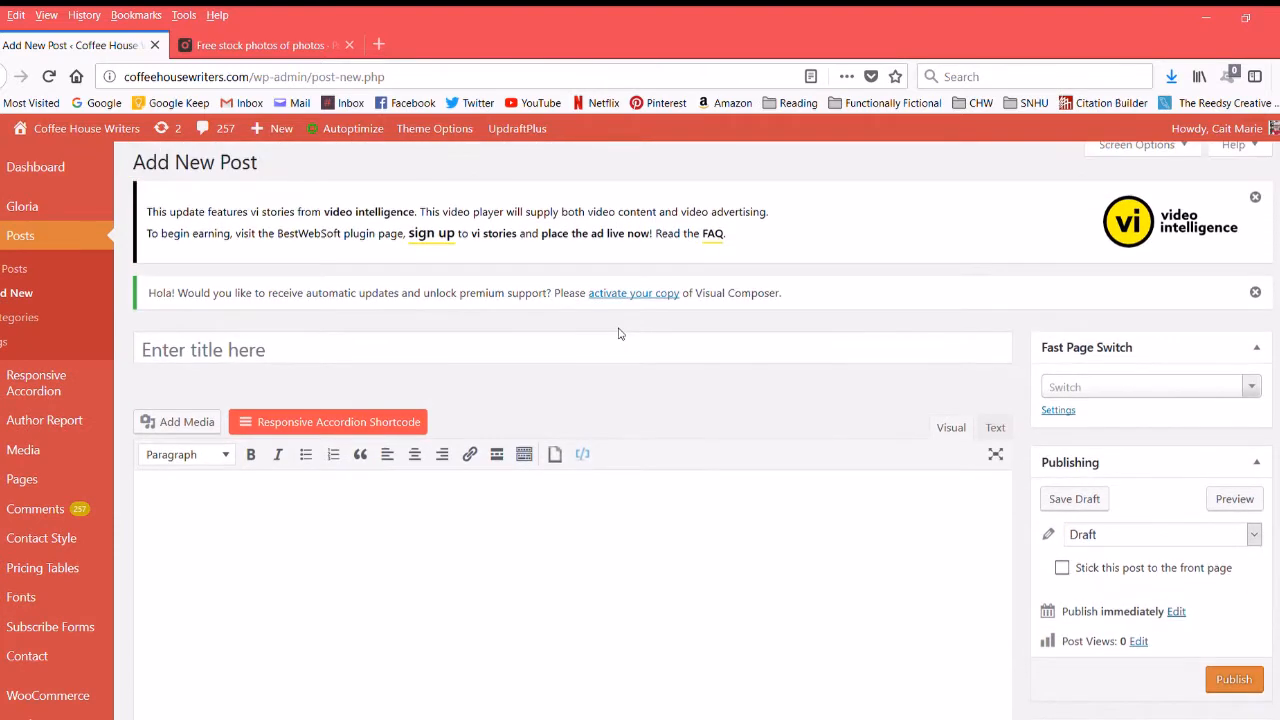
Step: Enter "Title" as the post's title and "Article" as its body text
left_click(446, 356)
type("Title")
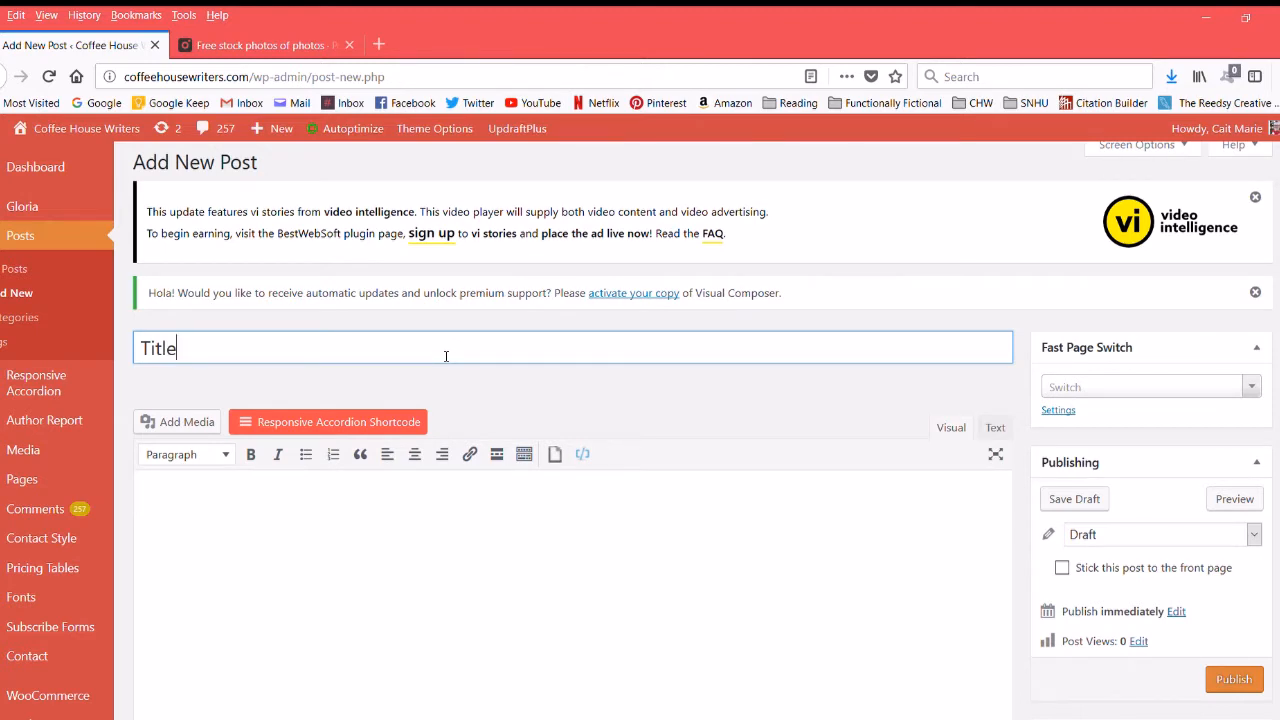
left_click(605, 638)
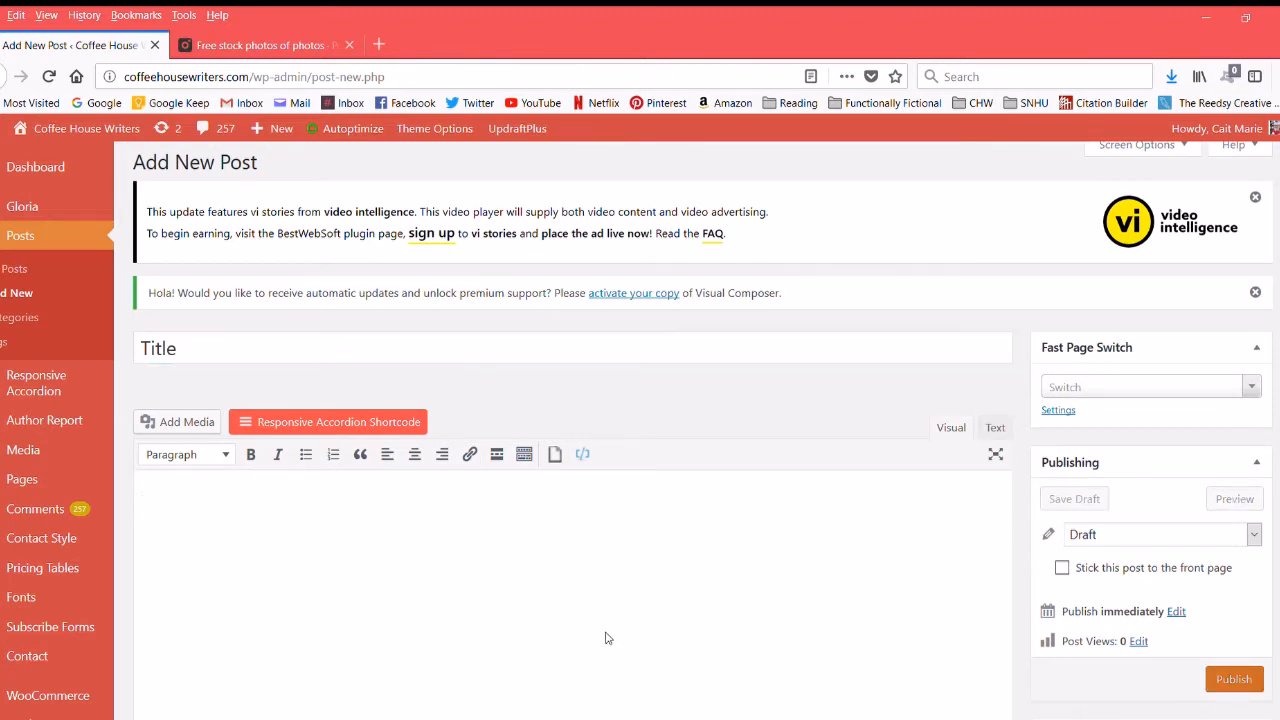
scroll(605, 638, "down", 3)
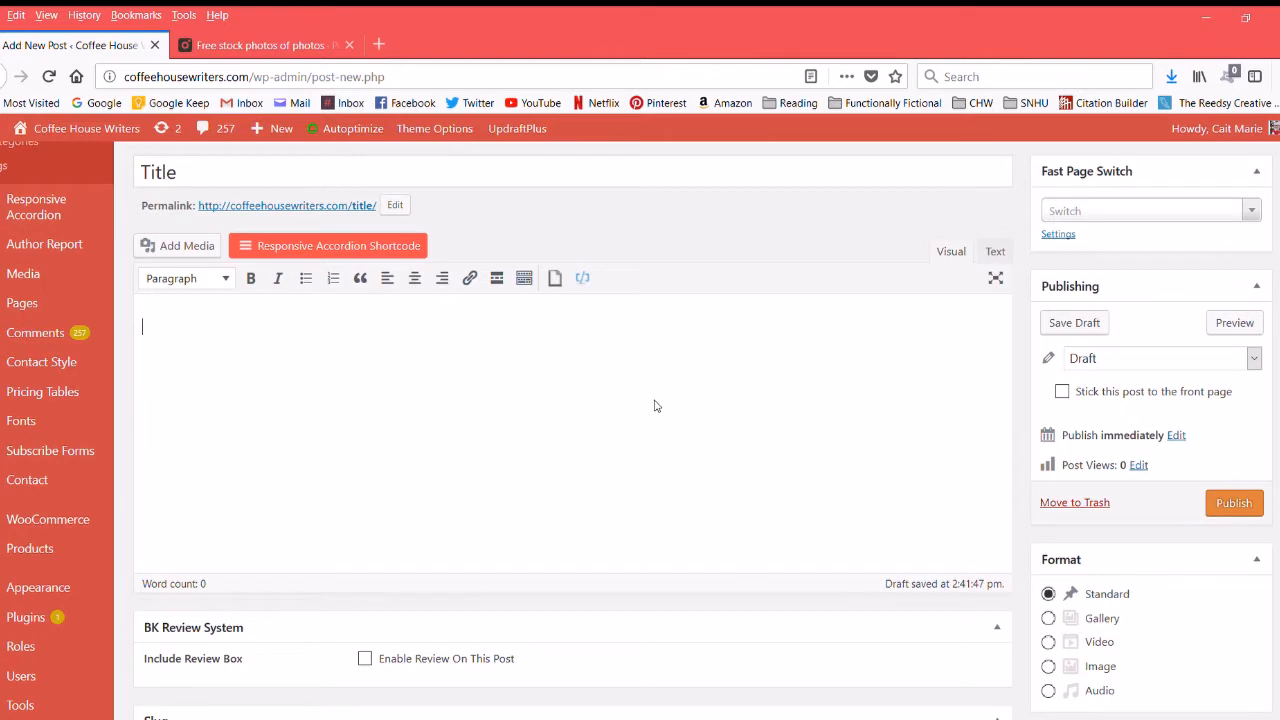
type("Article")
Step: Open the post's featured image selection and upload the image file laptop 2.jpeg to the media library
scroll(1160, 342, "down", 15)
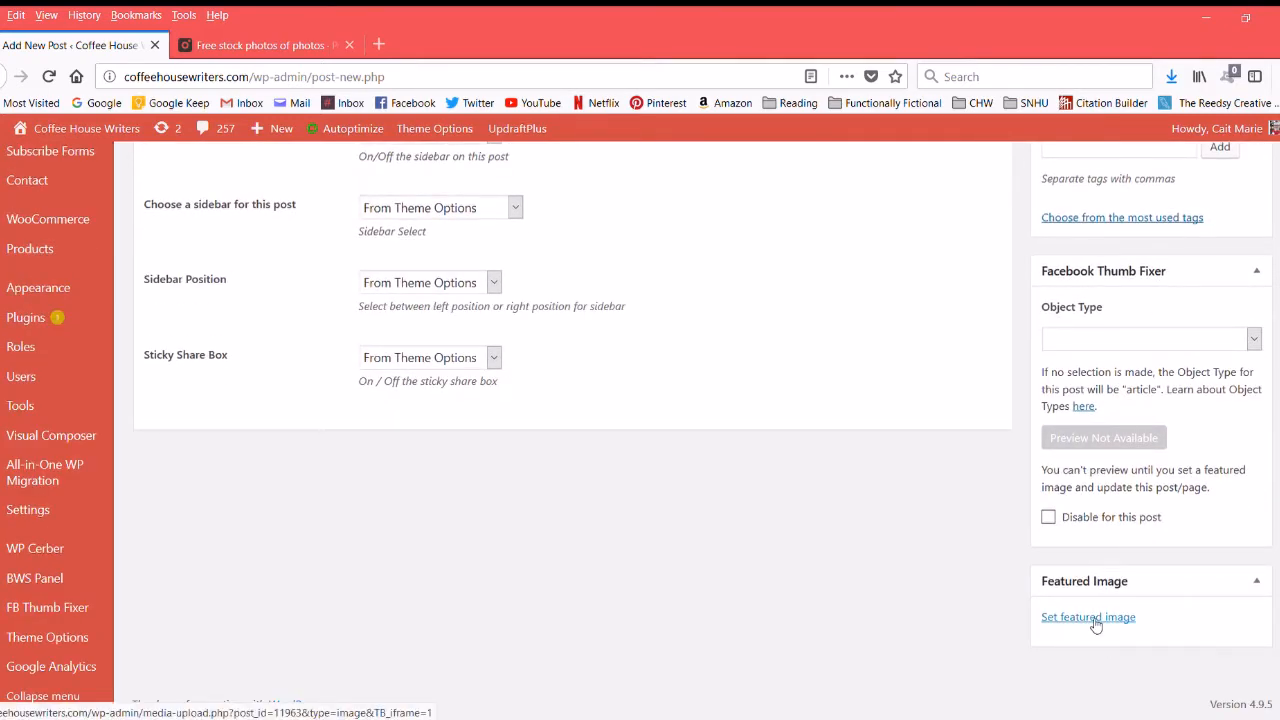
left_click(1096, 620)
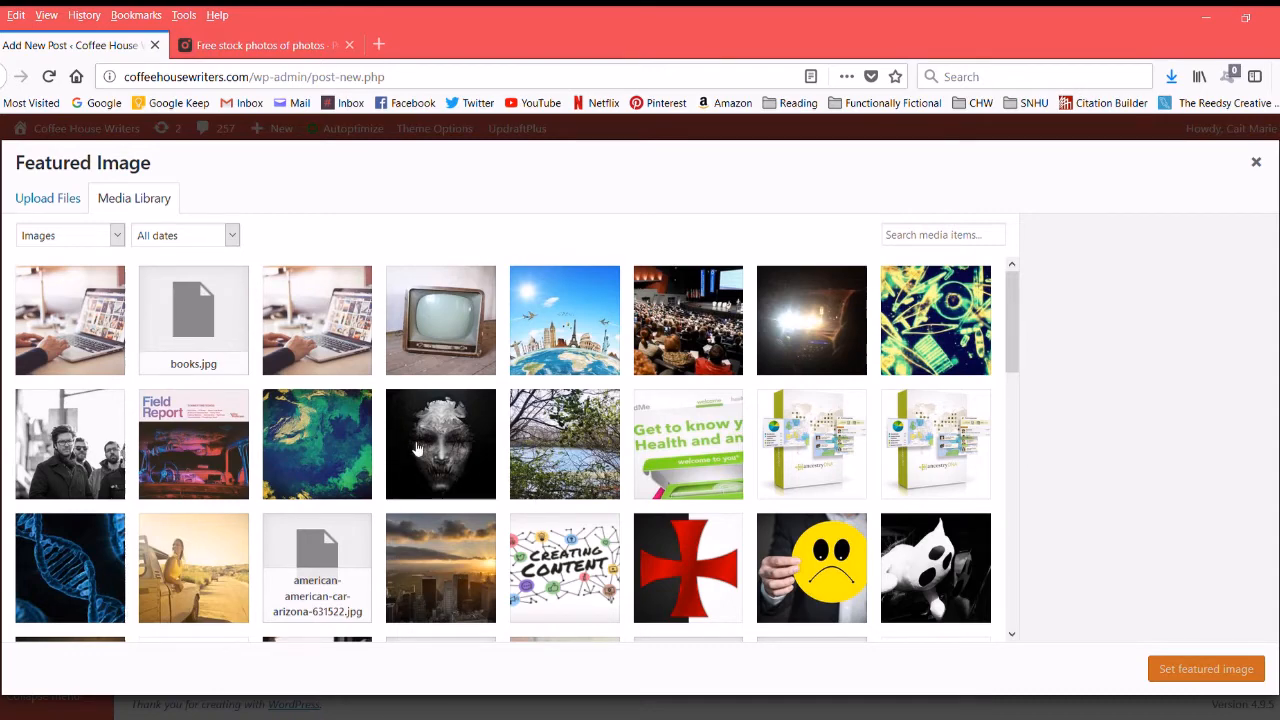
scroll(418, 449, "down", 5)
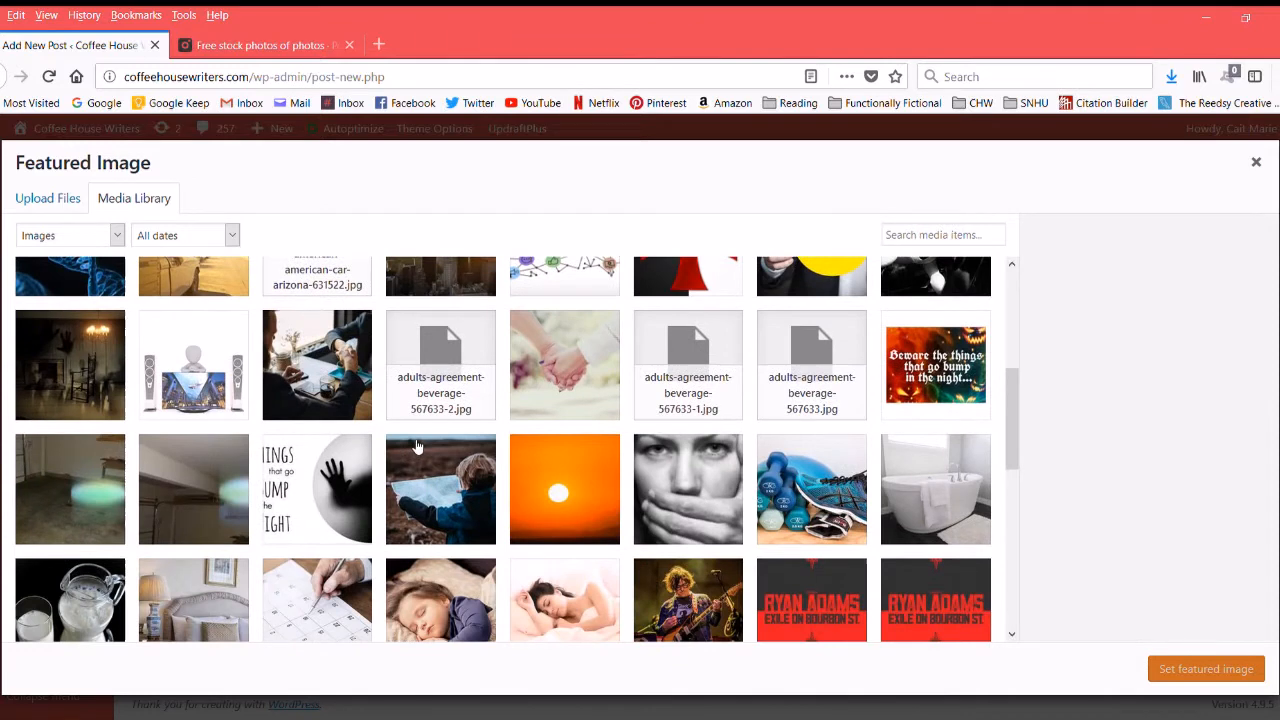
scroll(418, 447, "up", 5)
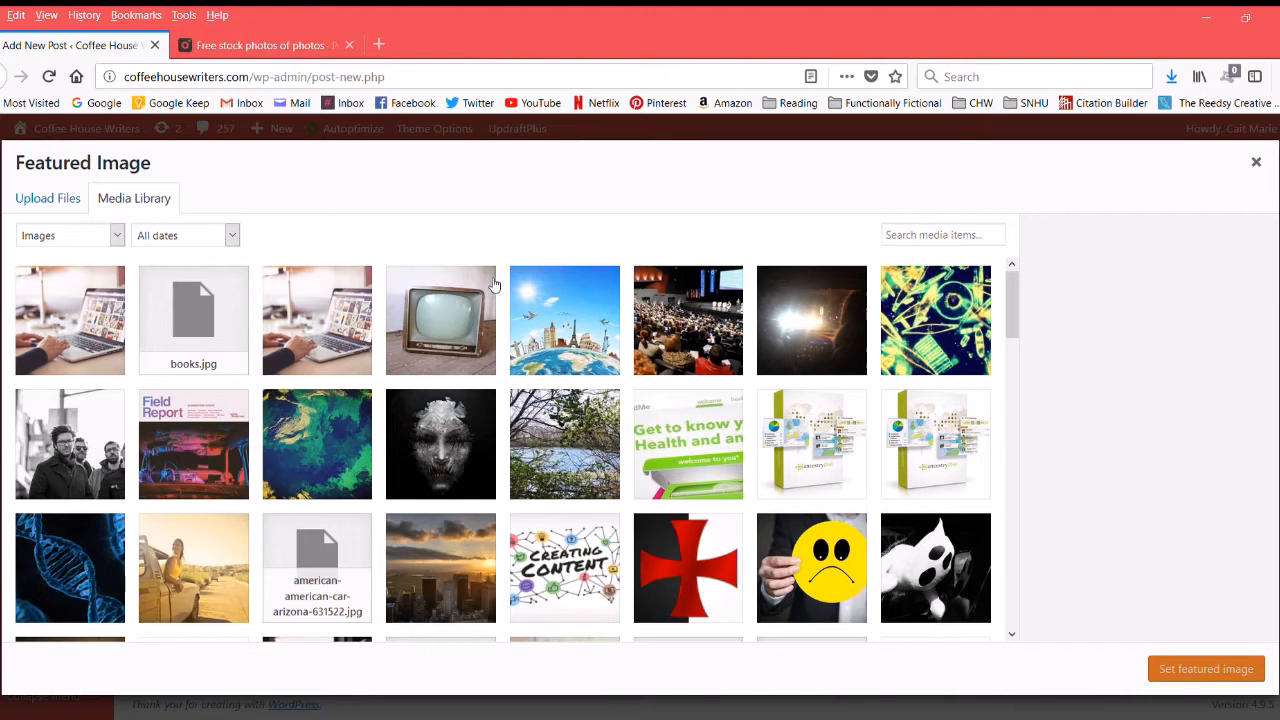
left_click(44, 203)
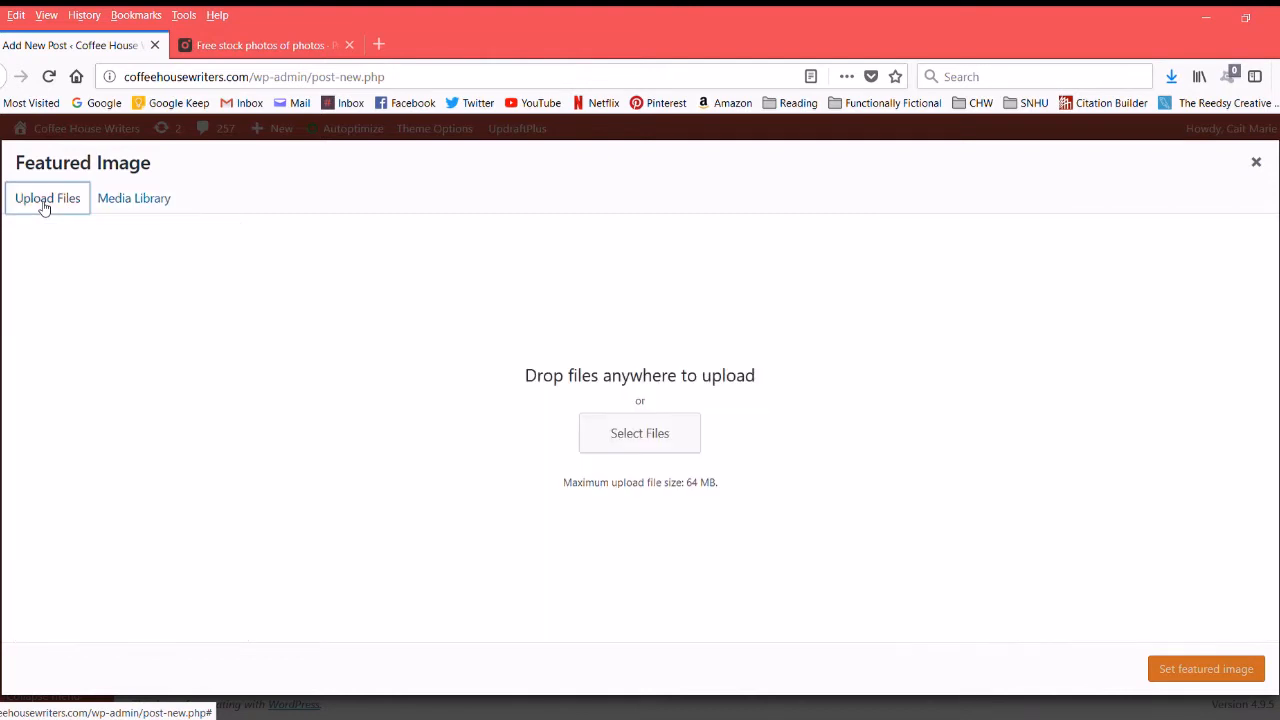
left_click(656, 445)
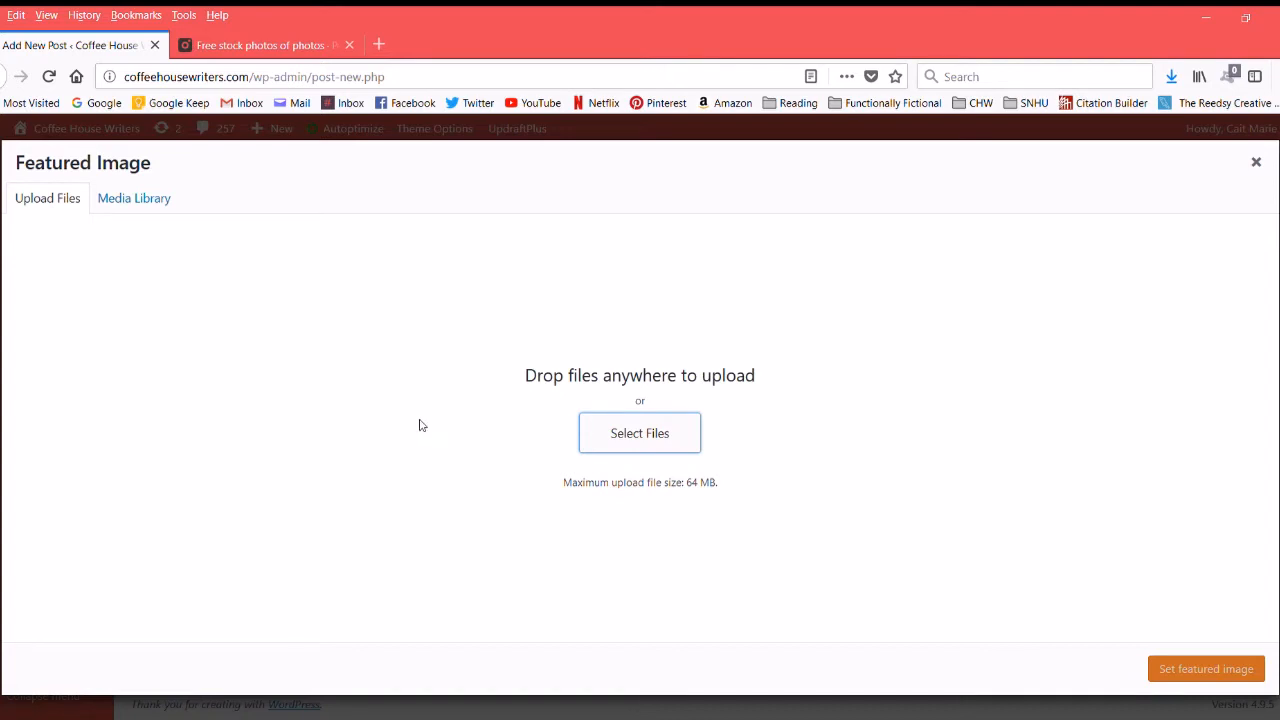
double_click(377, 428)
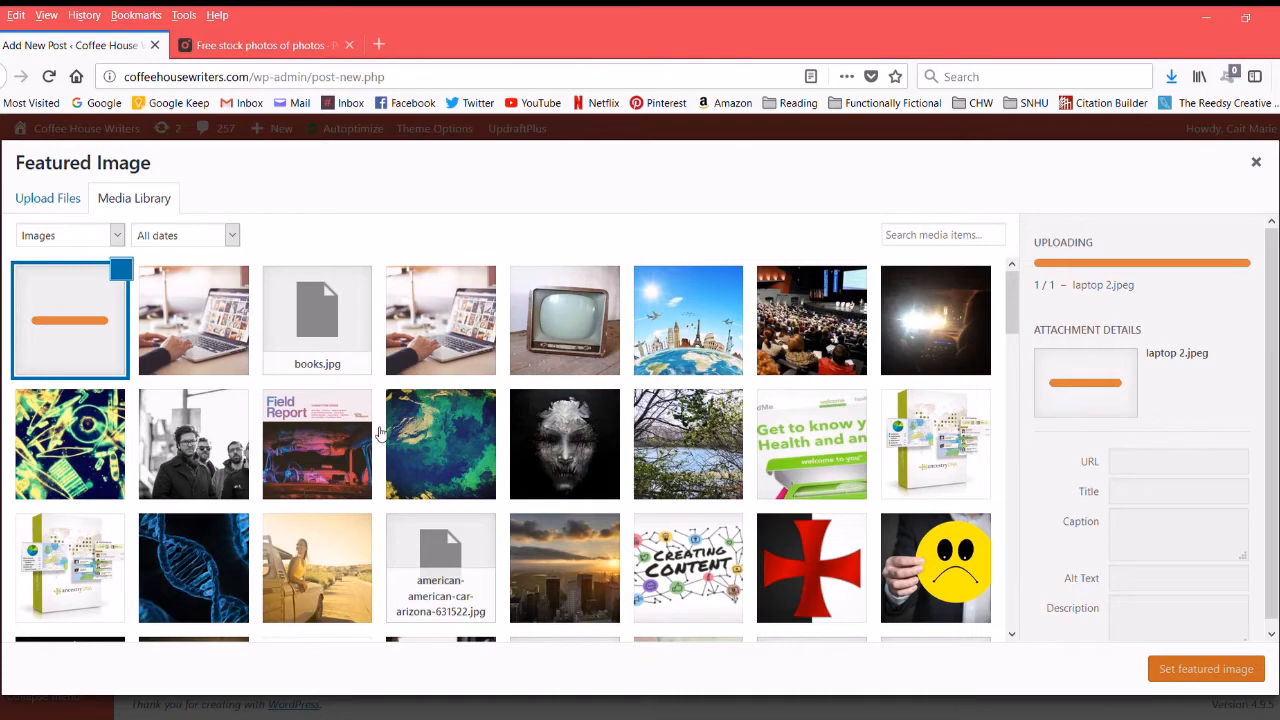
Step: Switch to the Pexels stock photo site and examine its web address, search field and first results for "photos"
left_click(258, 45)
left_click(51, 125)
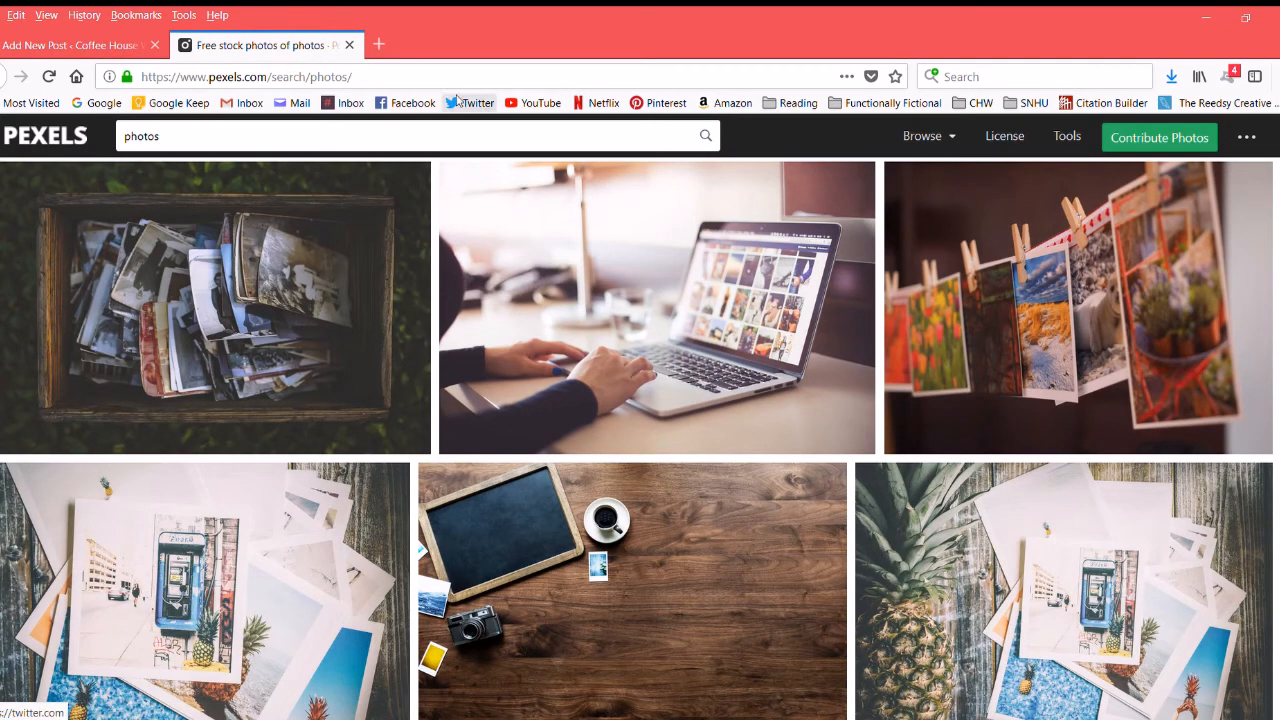
left_click(370, 82)
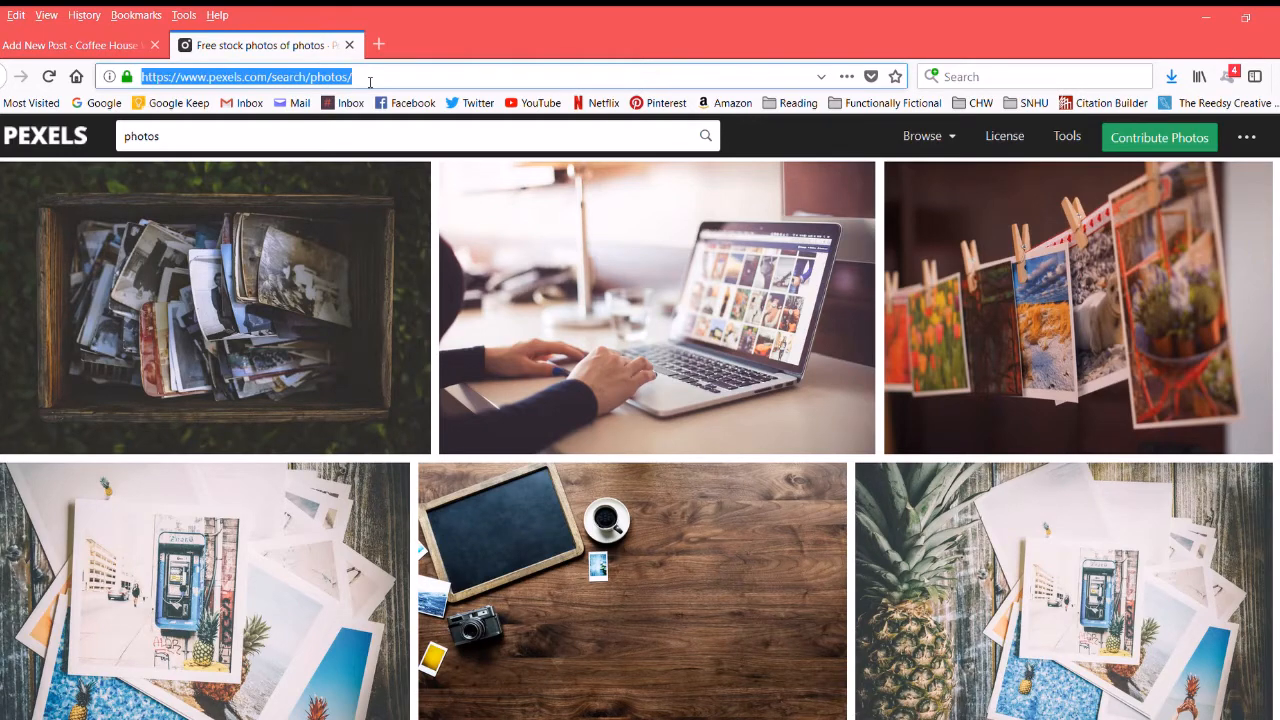
scroll(133, 380, "up", 5)
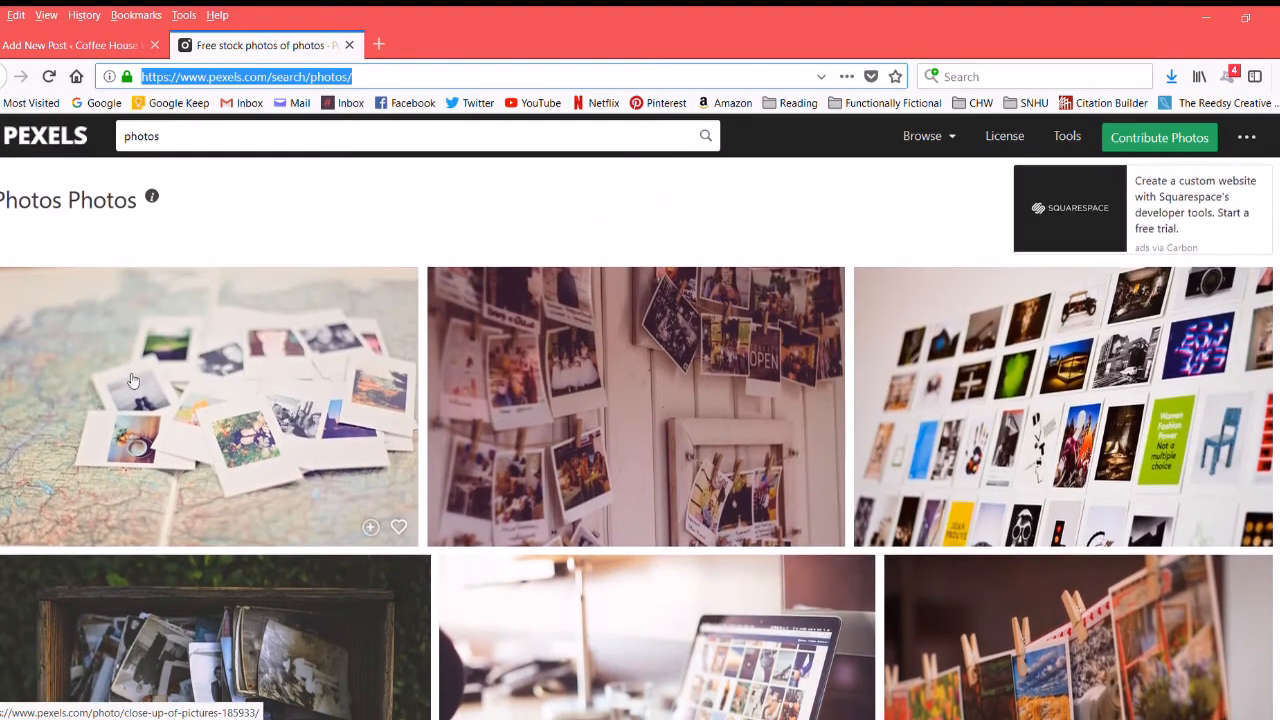
scroll(133, 380, "down", 1)
left_click(168, 139)
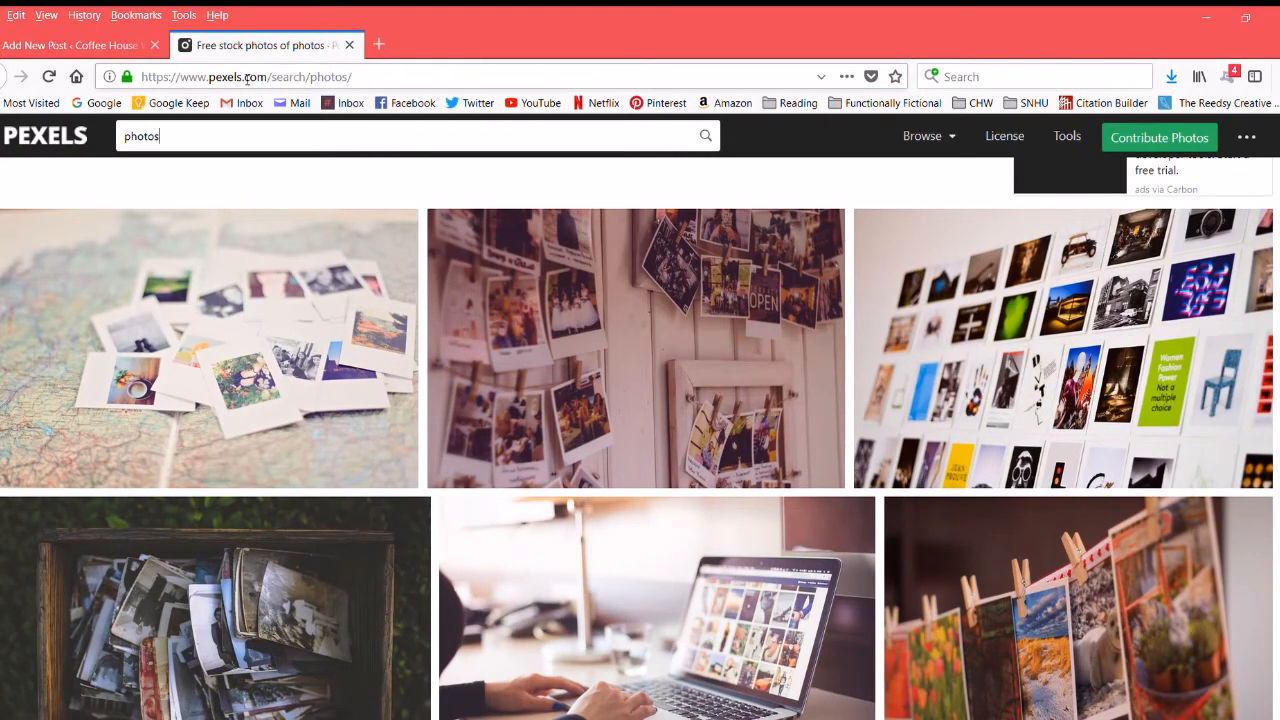
Step: Look through the stock photo results and open the photo of hands typing on a laptop
scroll(380, 276, "down", 5)
scroll(380, 276, "down", 5)
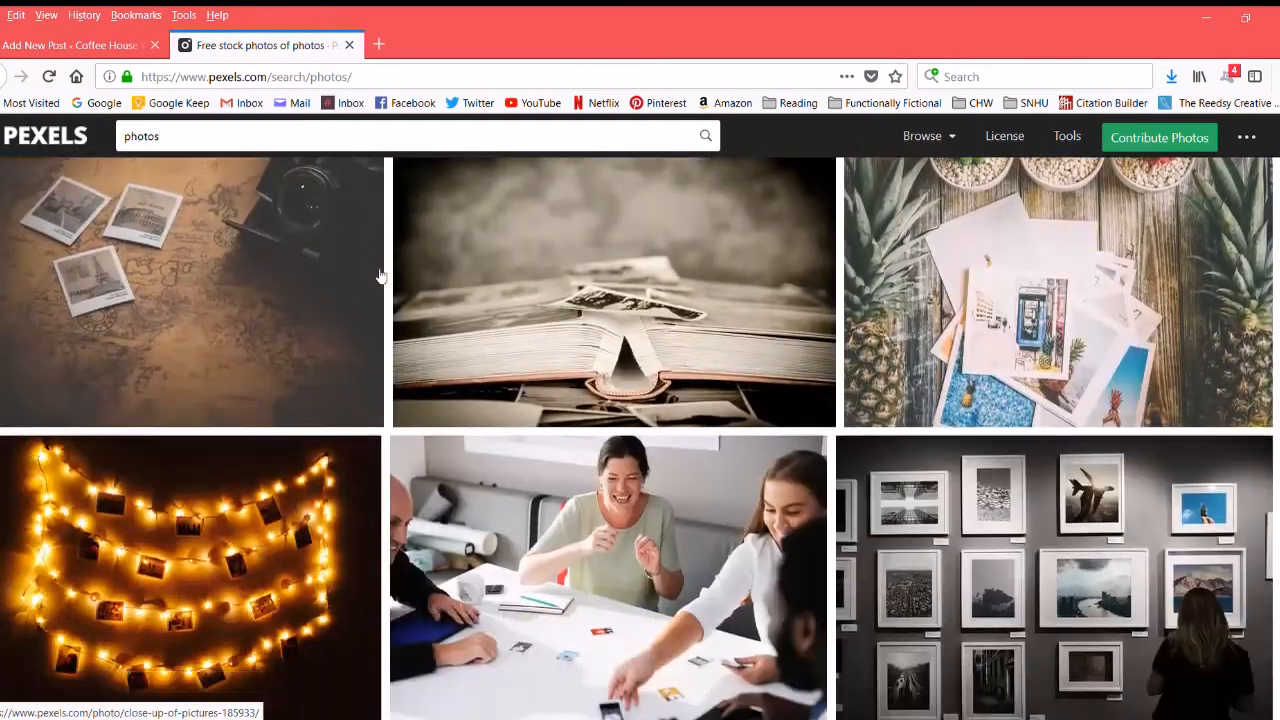
scroll(380, 276, "down", 4)
scroll(380, 276, "down", 3)
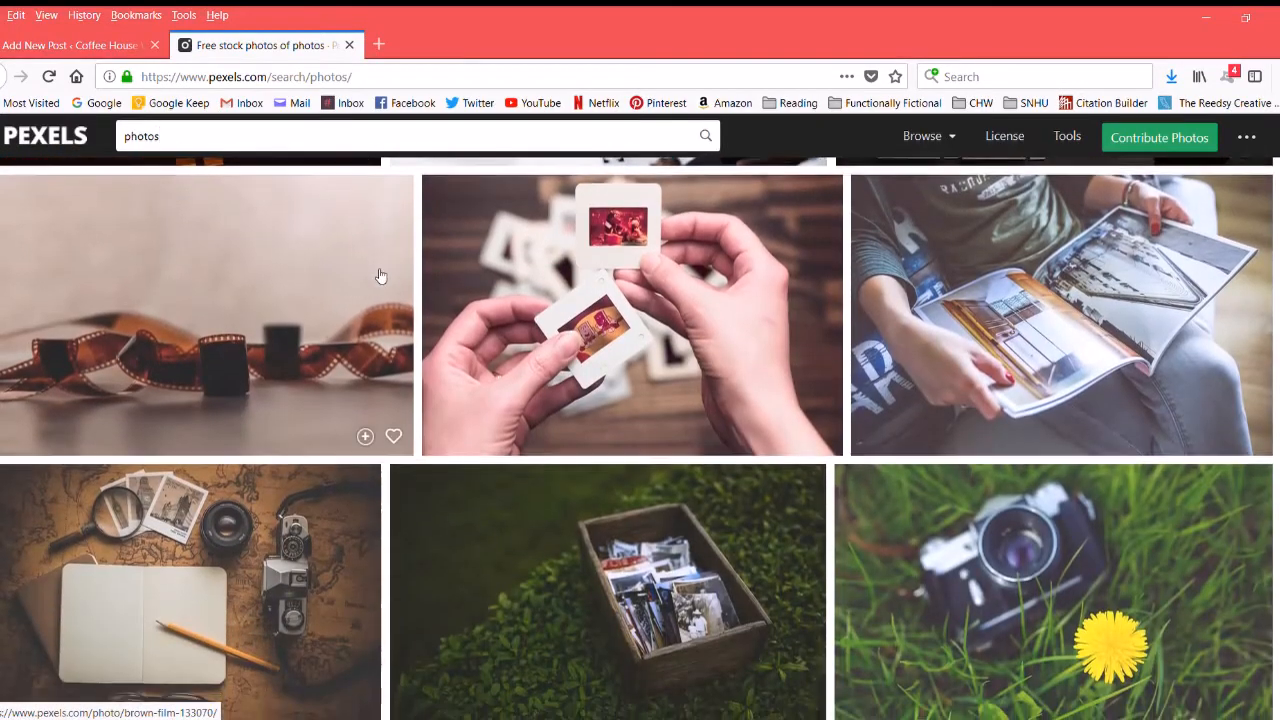
scroll(380, 270, "up", 8)
scroll(381, 264, "up", 6)
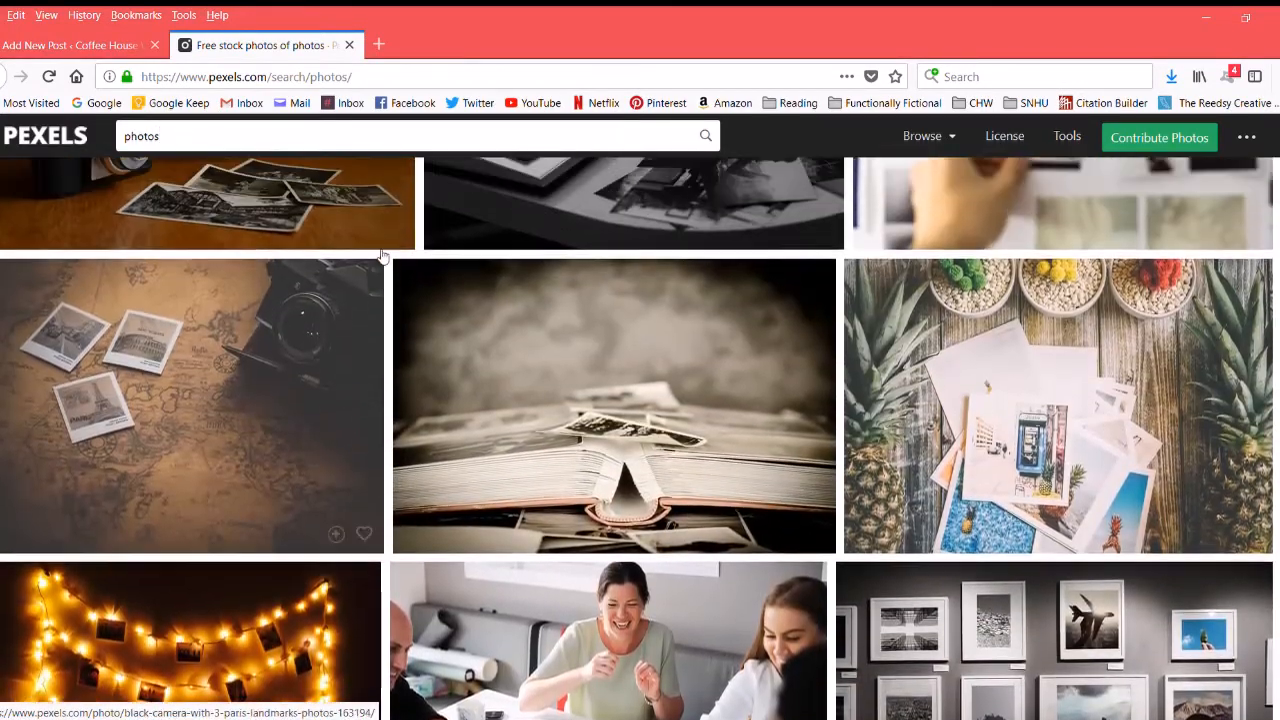
scroll(381, 245, "up", 3)
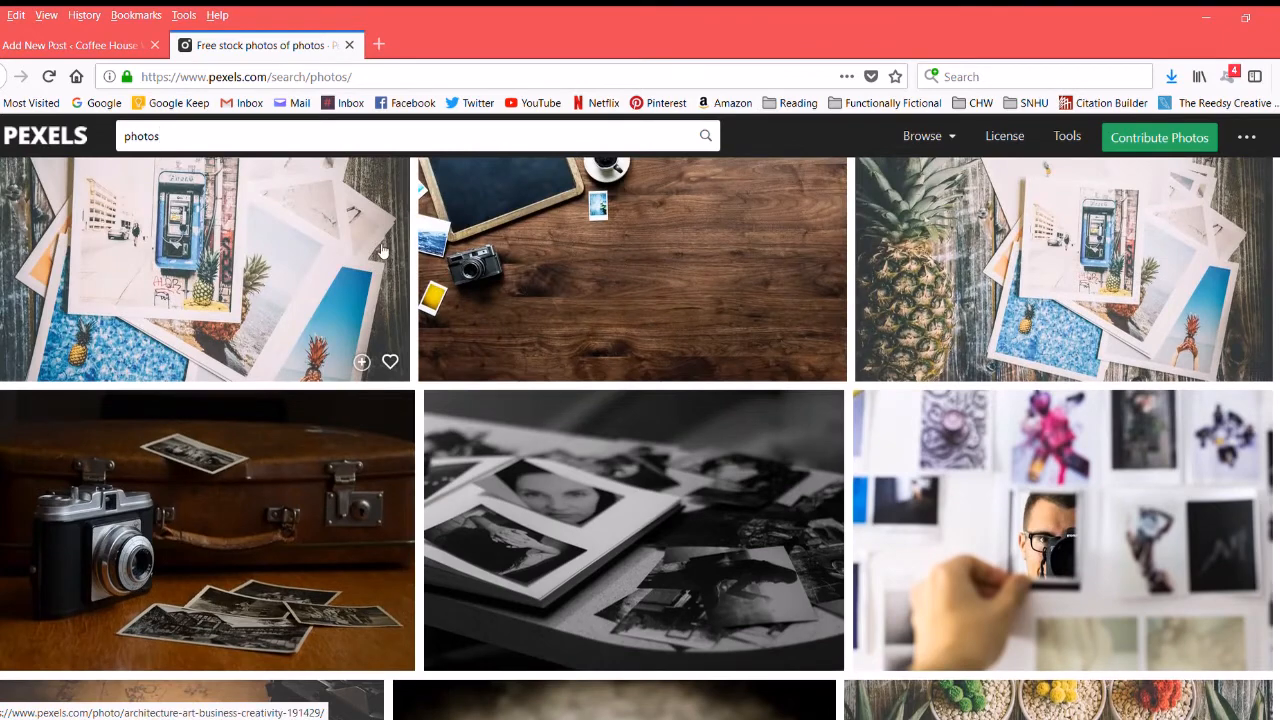
scroll(383, 230, "up", 3)
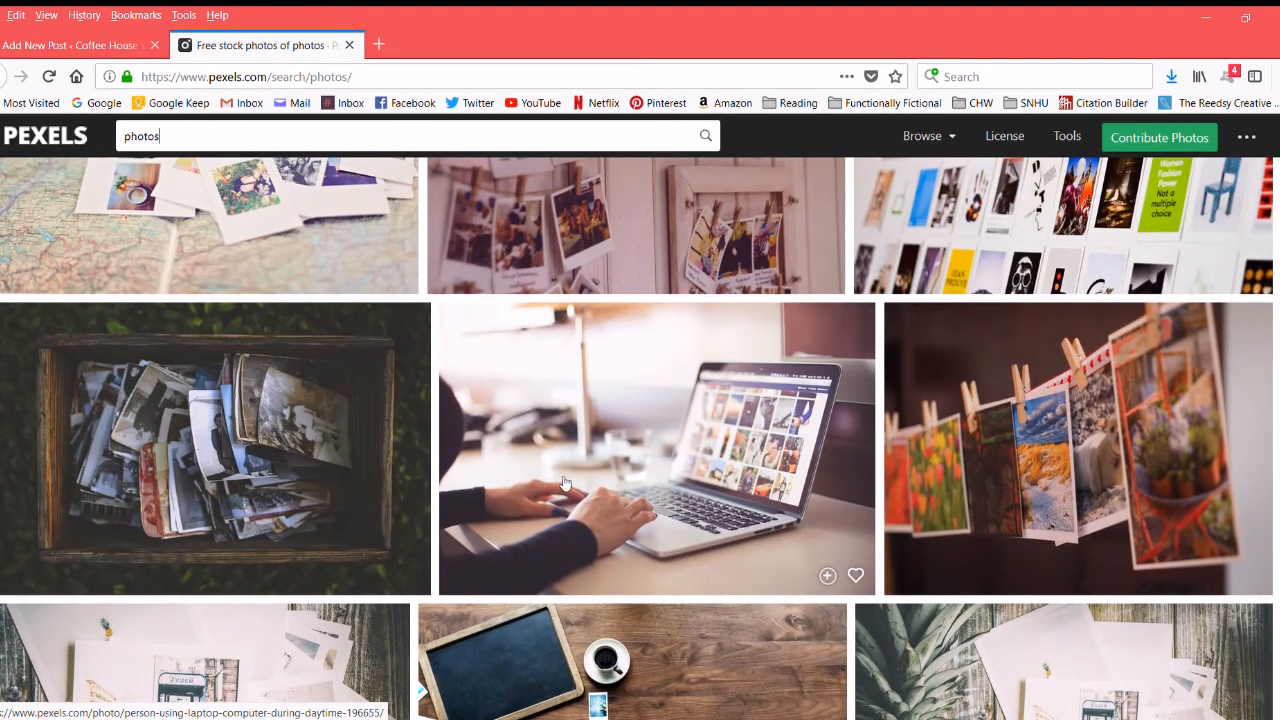
left_click(627, 421)
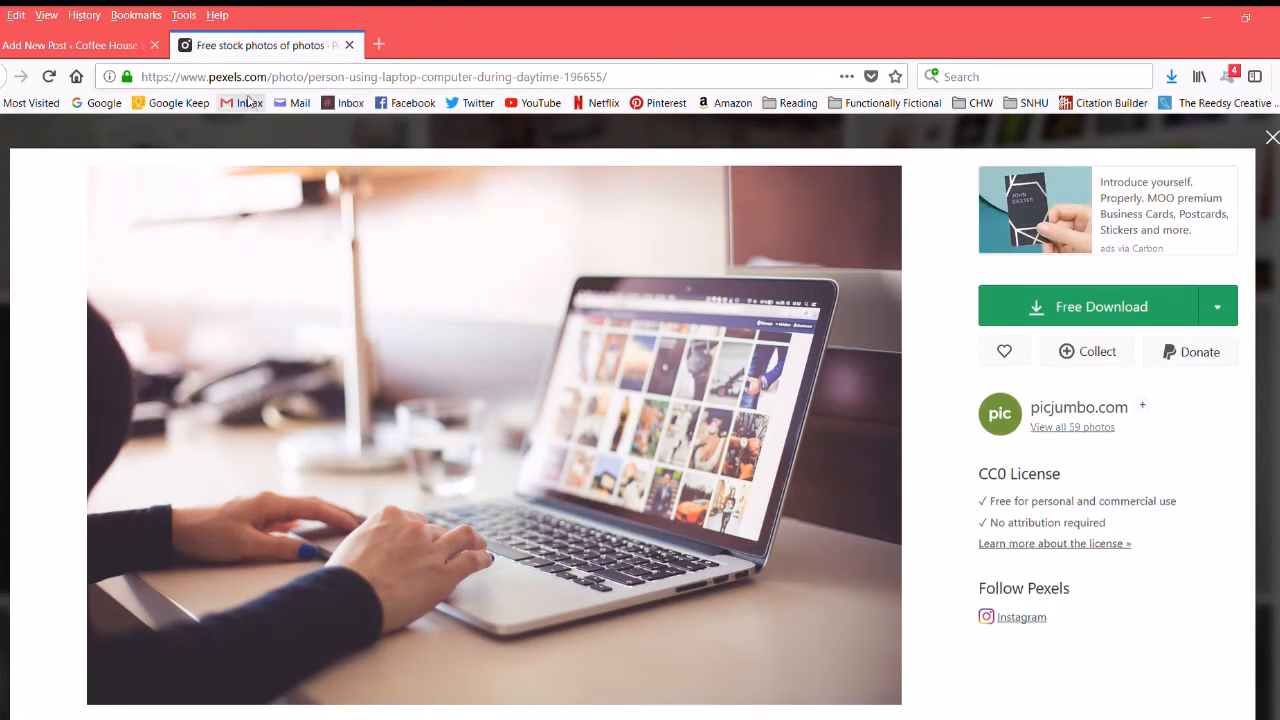
Step: Copy the laptop photo's Pexels page address and paste it into the description of the uploaded image in the WordPress media library
left_click(305, 77)
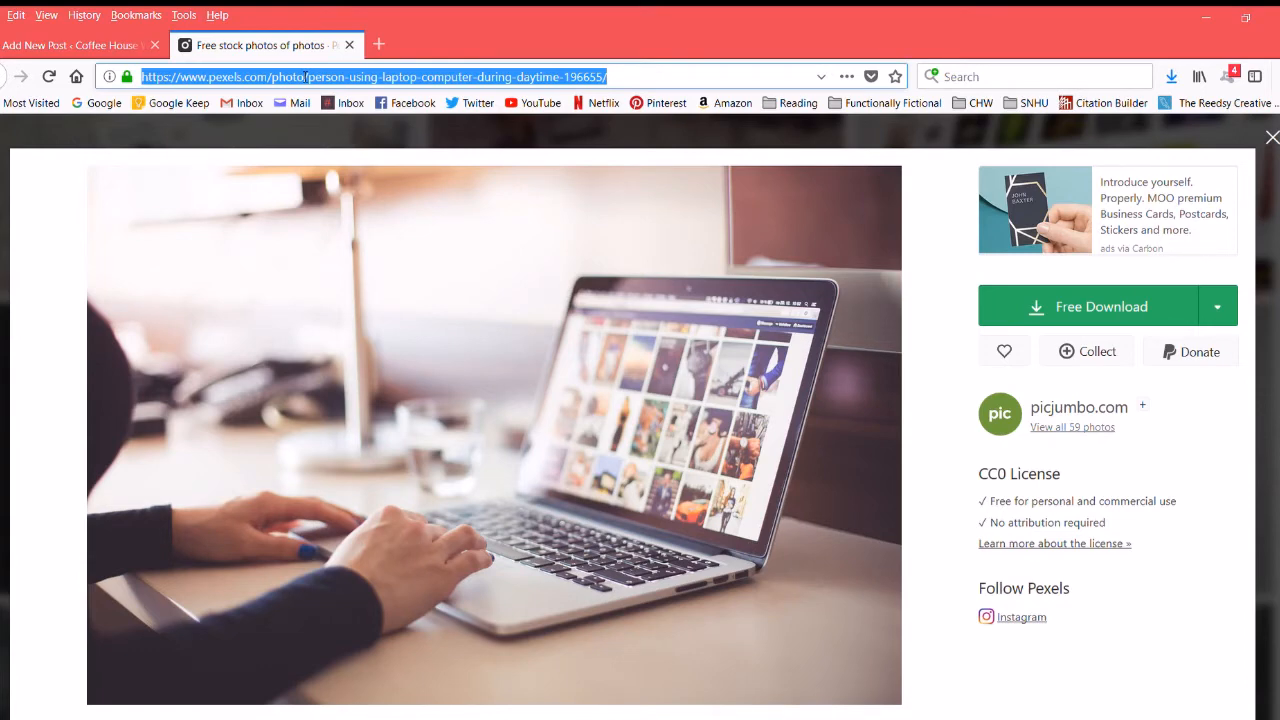
left_click(68, 45)
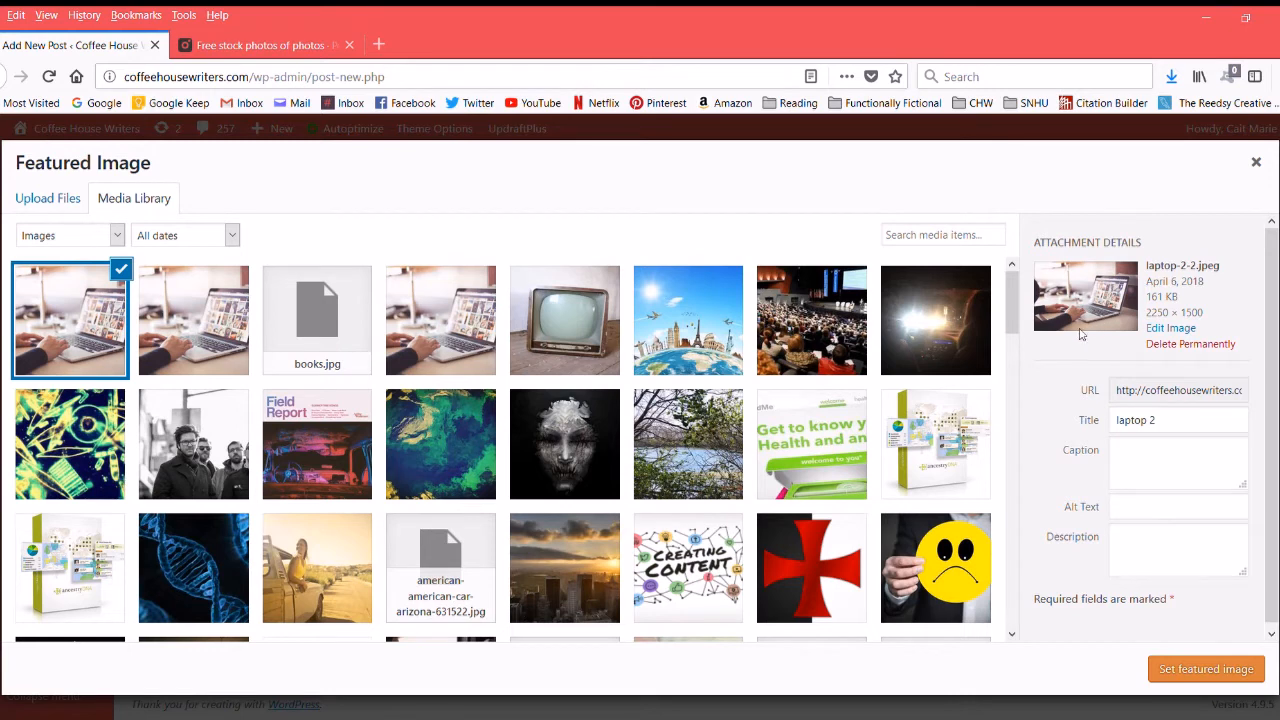
left_click(1138, 562)
type("laptop-computer-during-daytime-196655/")
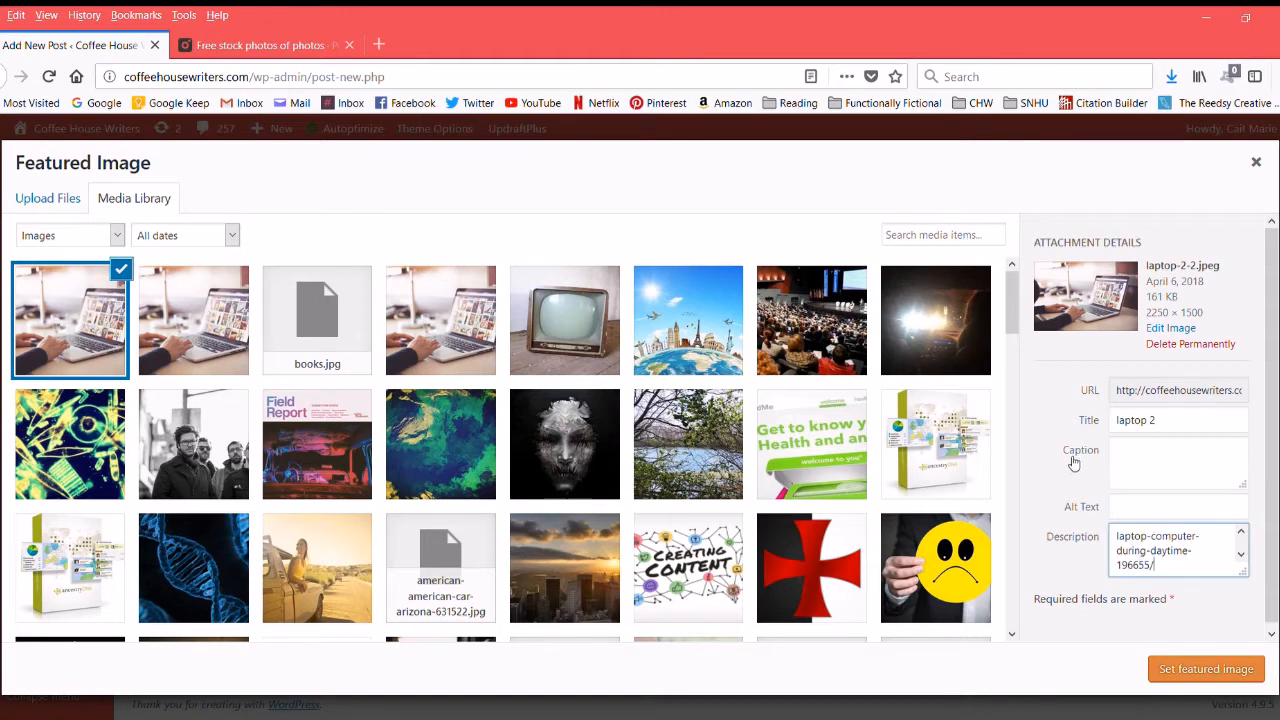
Step: Enter "Pexels" as the laptop image's caption and set it as the post's featured image
left_click(1138, 466)
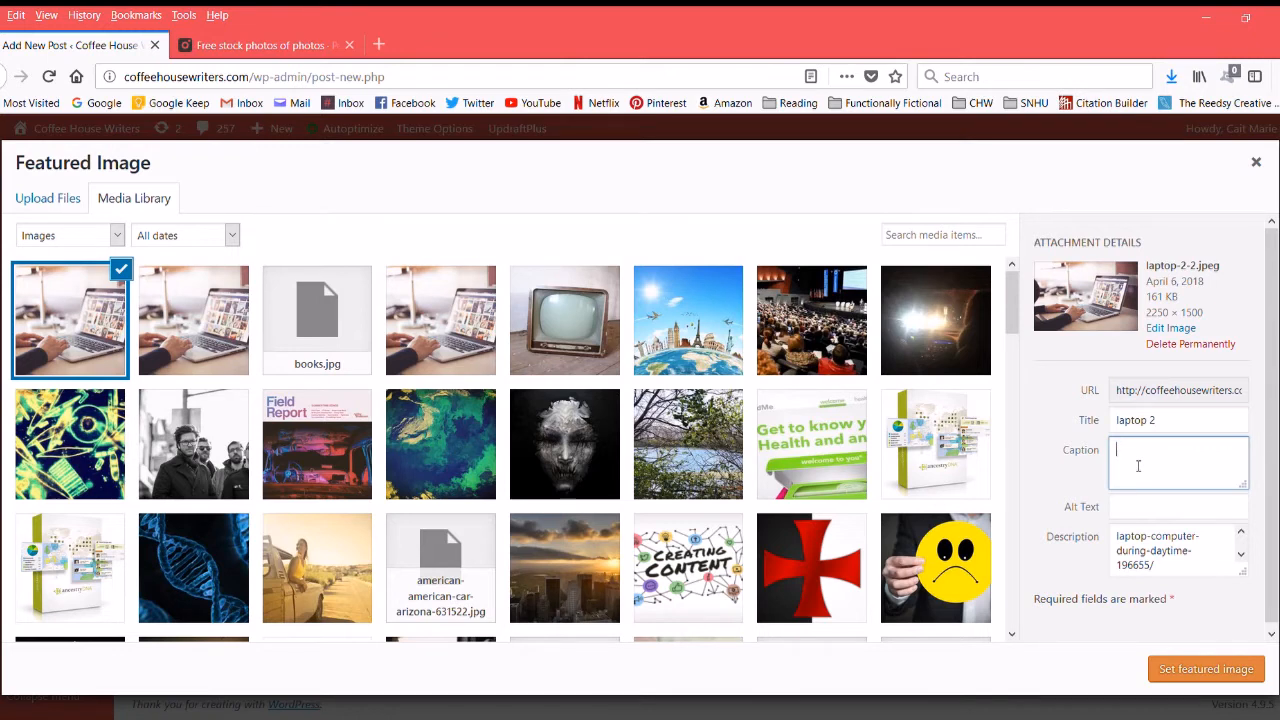
type("Pexels")
left_click(1210, 671)
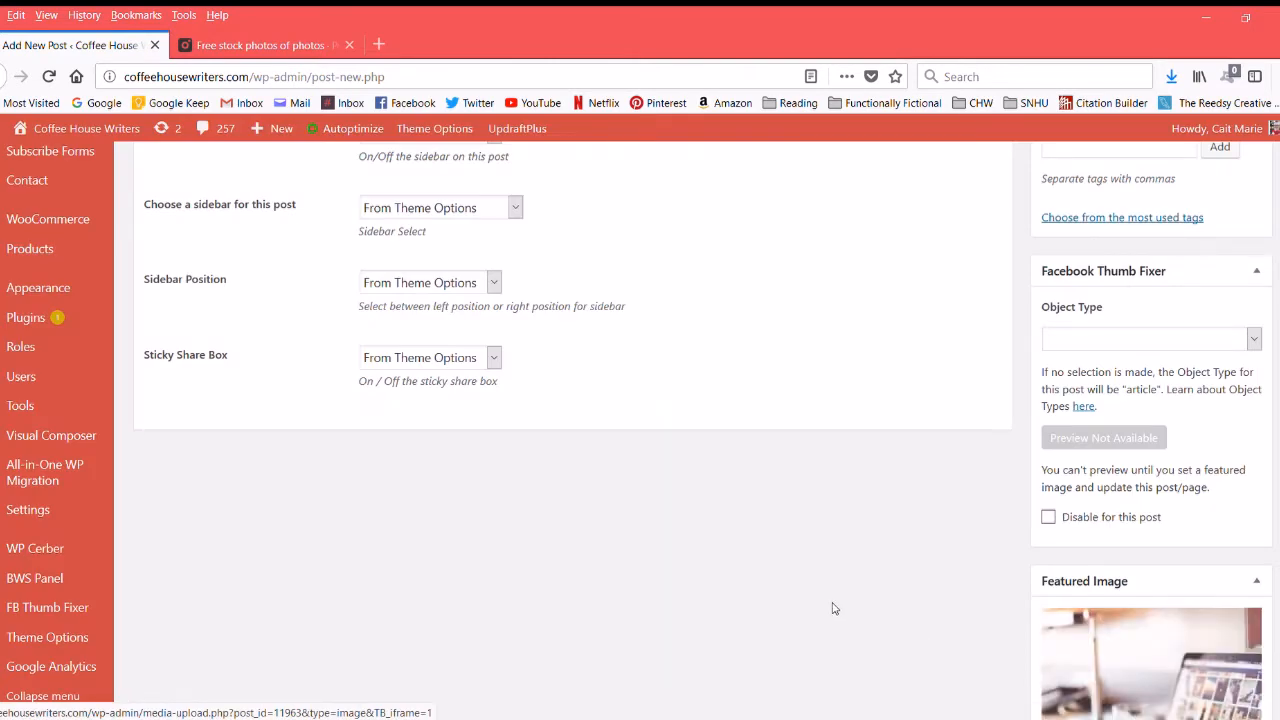
Step: Reopen the featured image's attachment details and examine its pixel dimensions
scroll(835, 608, "down", 3)
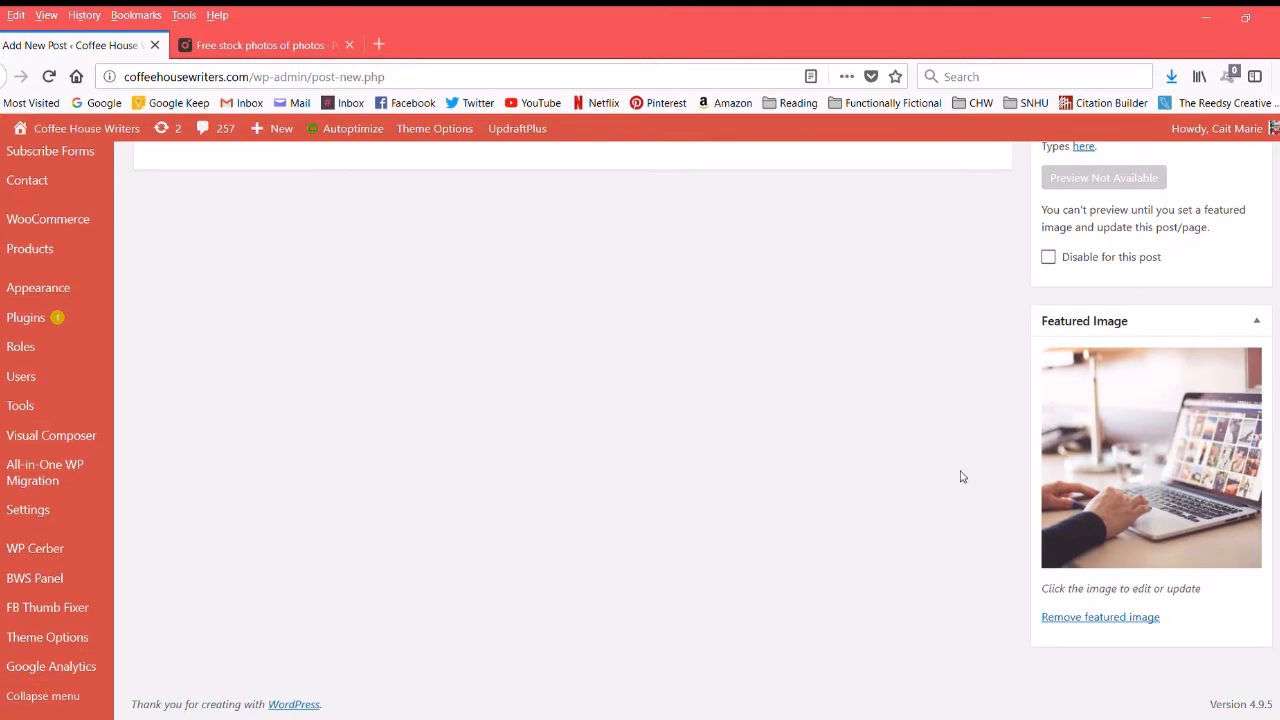
left_click(1113, 417)
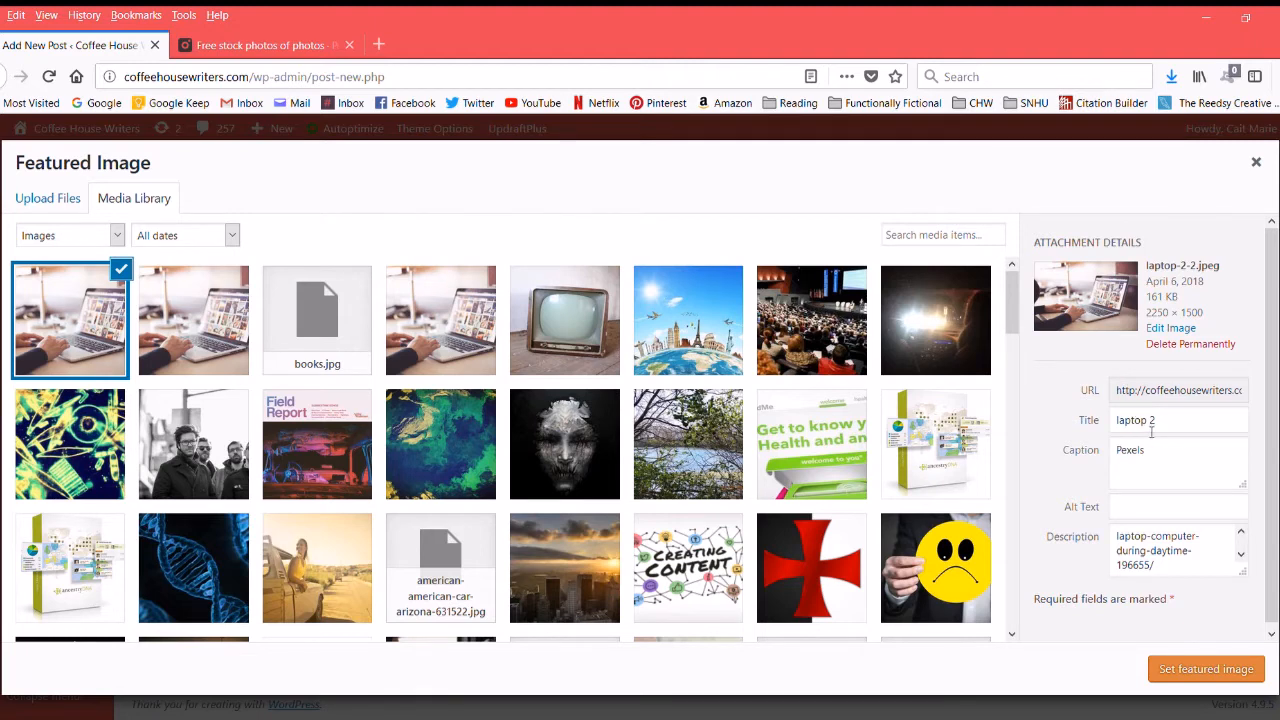
triple_click(1148, 318)
left_click(1210, 318)
double_click(1207, 323)
left_click(1207, 323)
double_click(1207, 323)
left_click(1207, 323)
double_click(1207, 323)
left_click(1207, 323)
left_click_drag(1207, 318, 1154, 318)
triple_click(1154, 320)
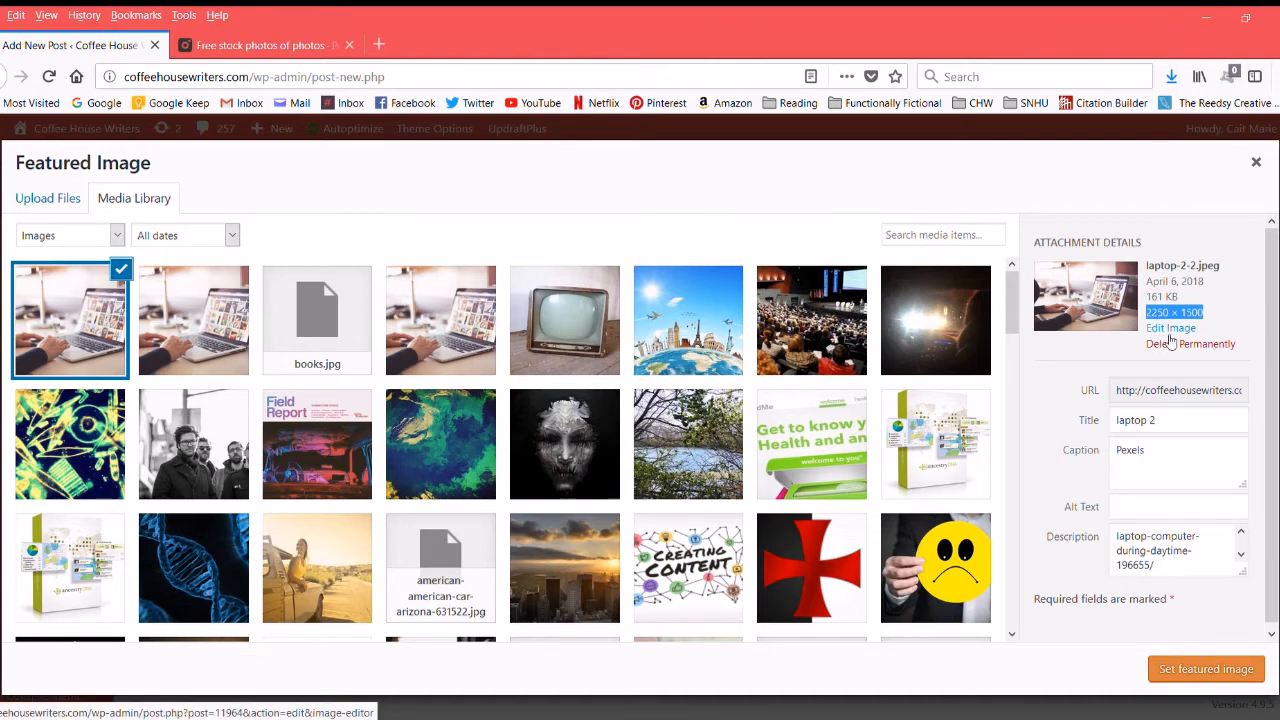
Step: Open the laptop image for editing and set its new scale dimensions to 1000 × 667
left_click(1156, 331)
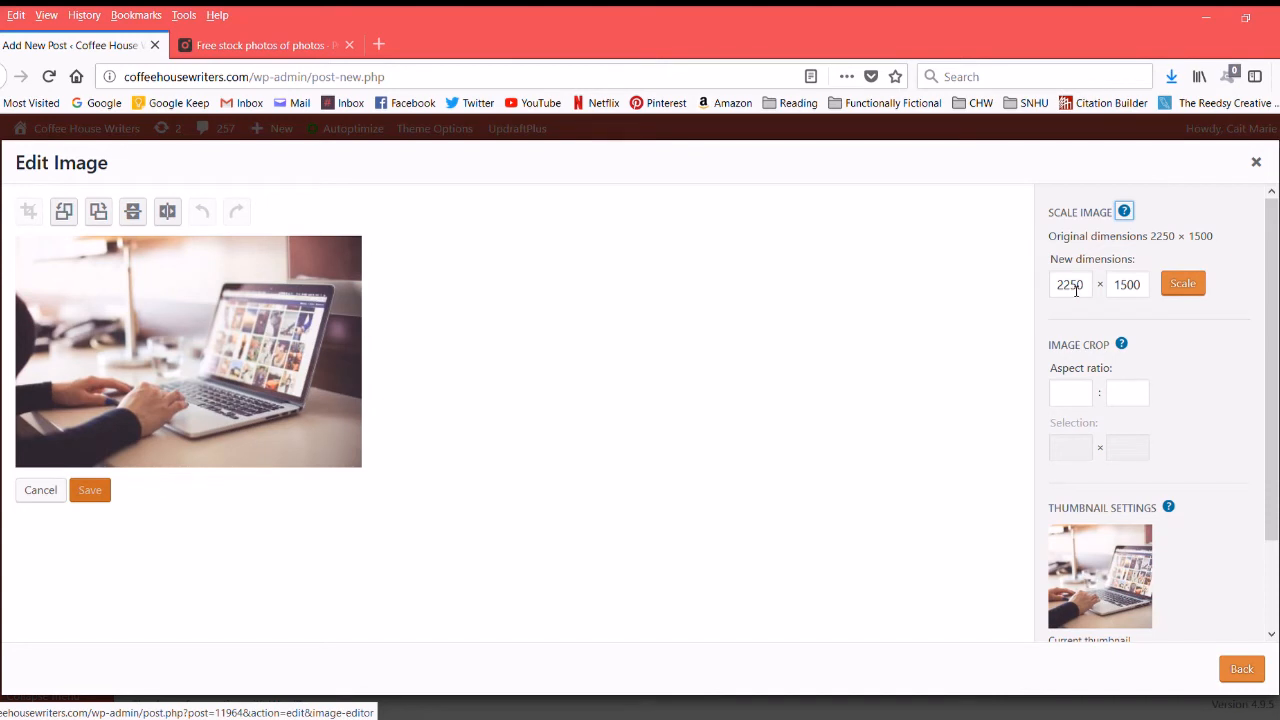
double_click(1063, 287)
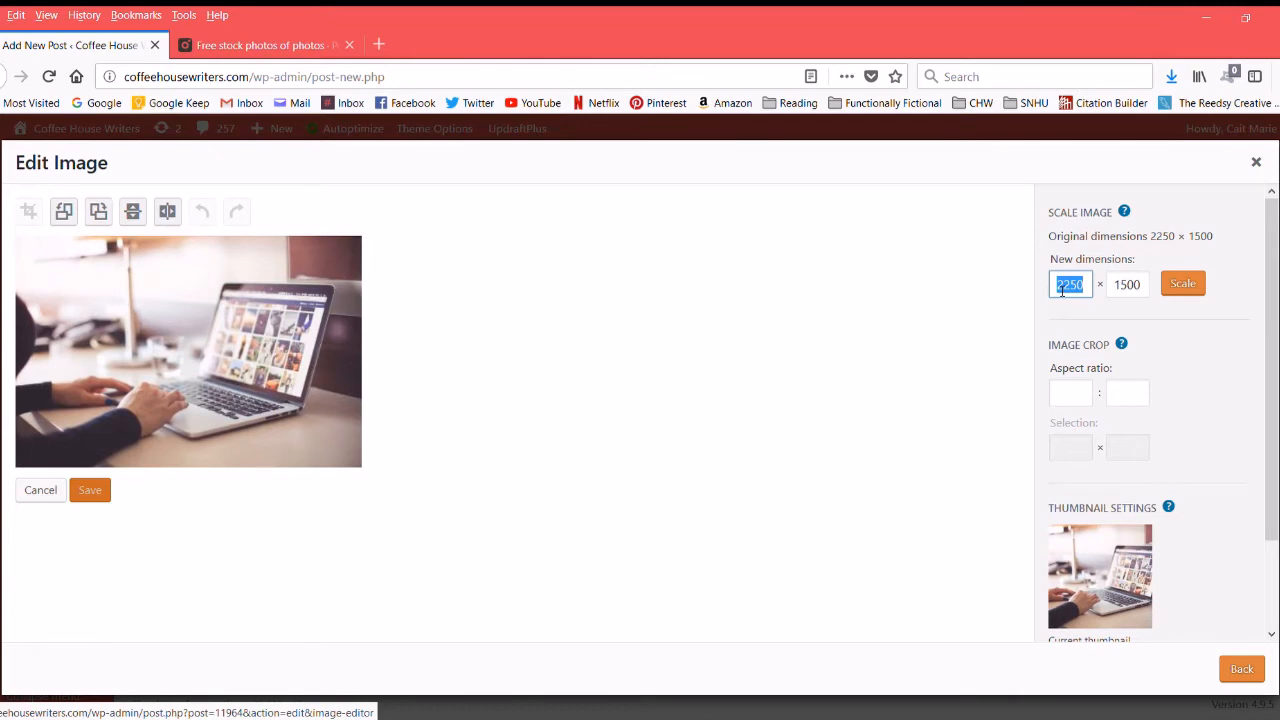
type("1000")
left_click_drag(1143, 289, 1110, 290)
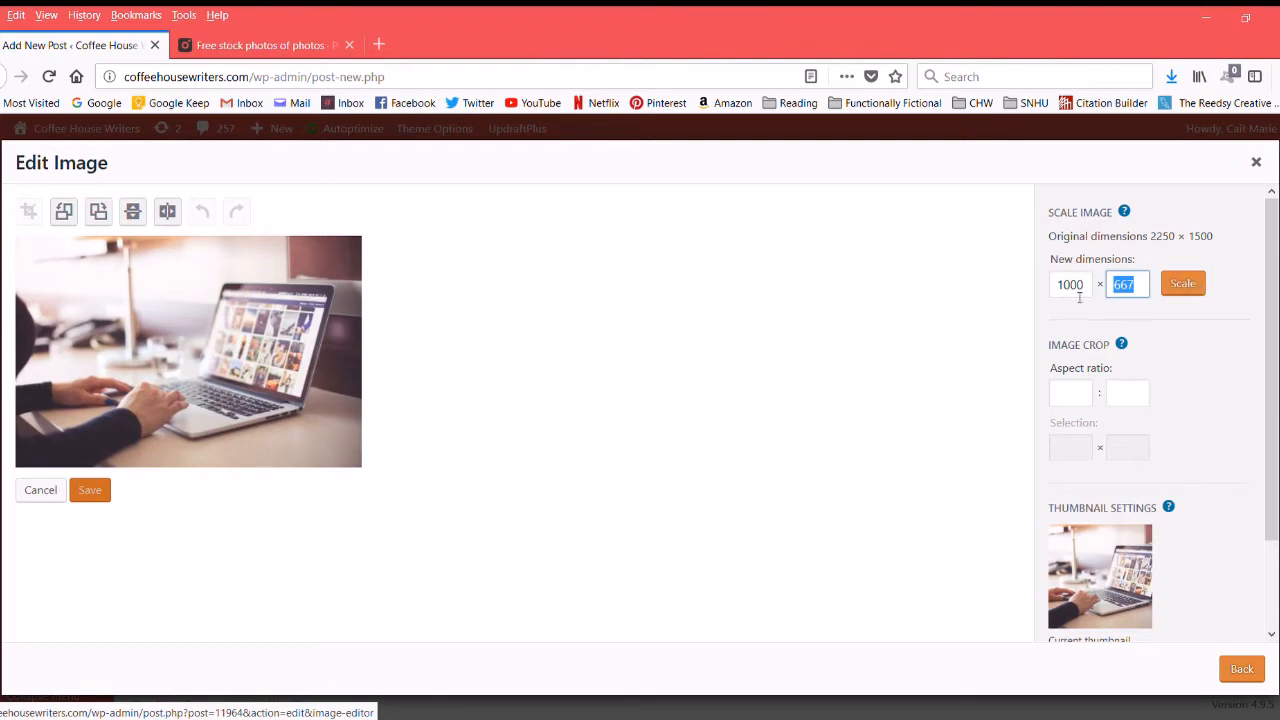
left_click(1077, 290)
key("BackSpace")
type("1")
key("BackSpace")
type("0")
left_click(1179, 328)
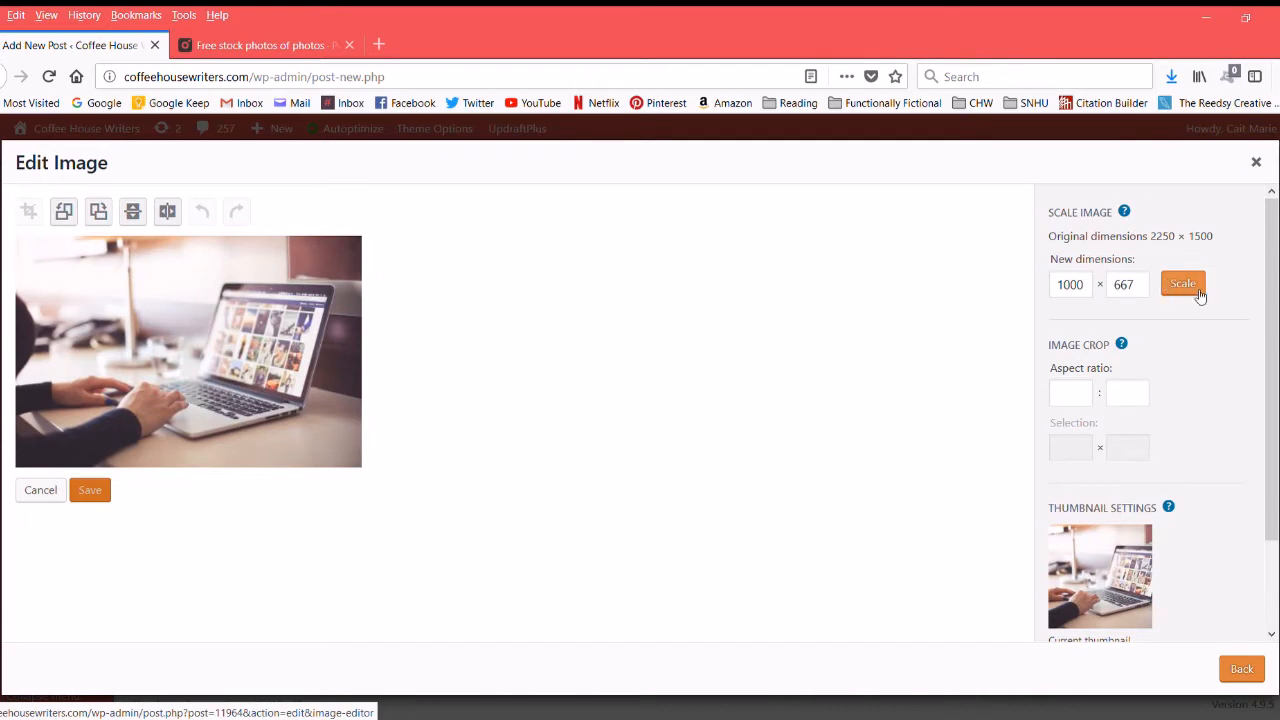
Step: Apply the scaling to the laptop image and set the resized version as the post's featured image
left_click(1181, 288)
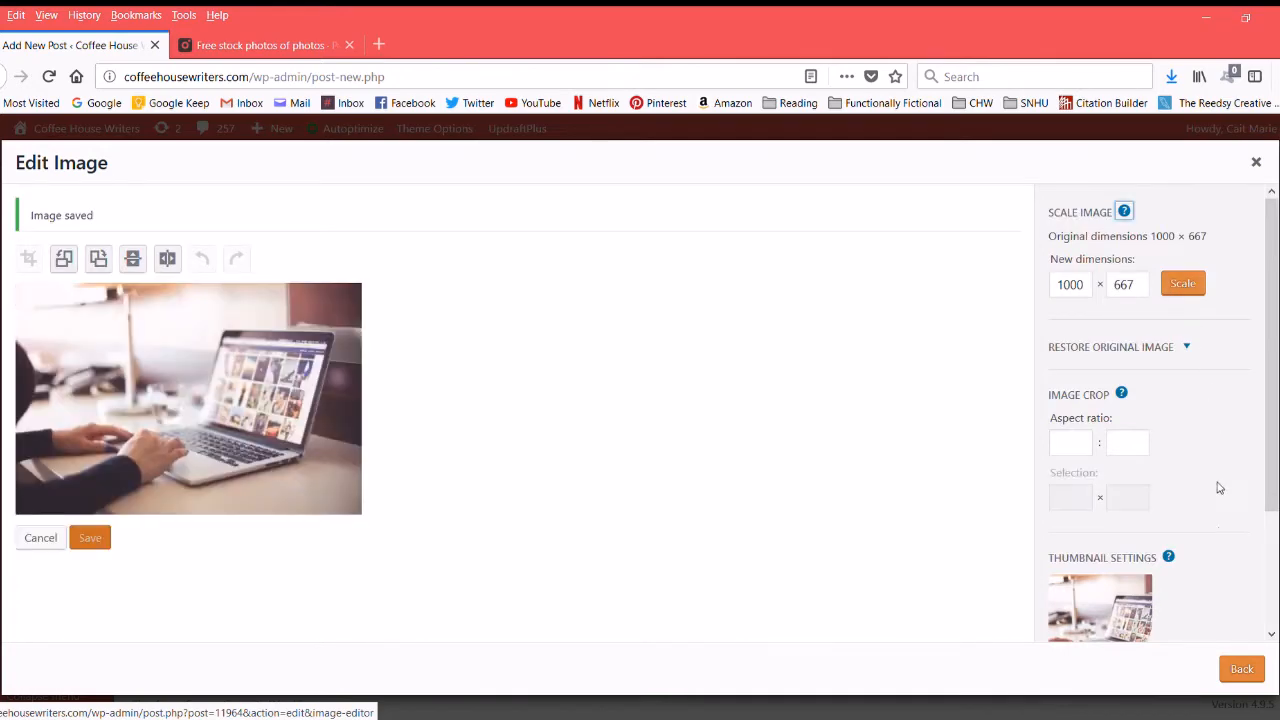
left_click(1250, 674)
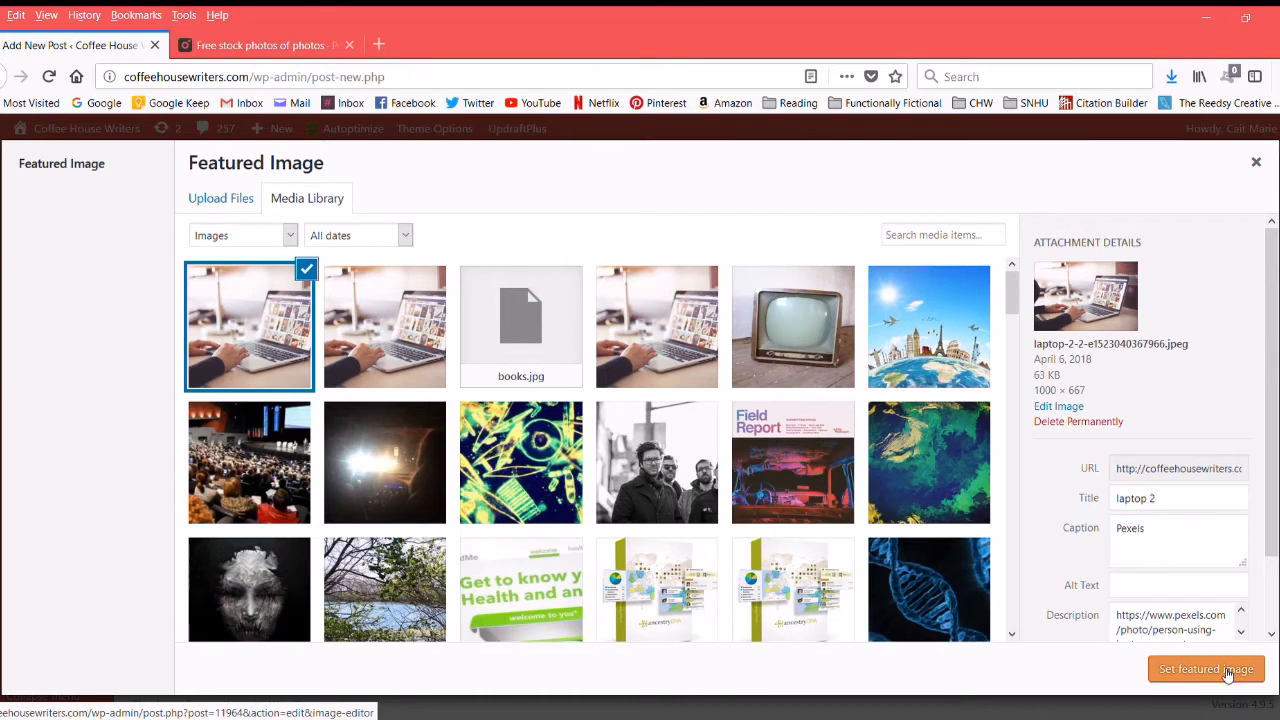
left_click(1228, 672)
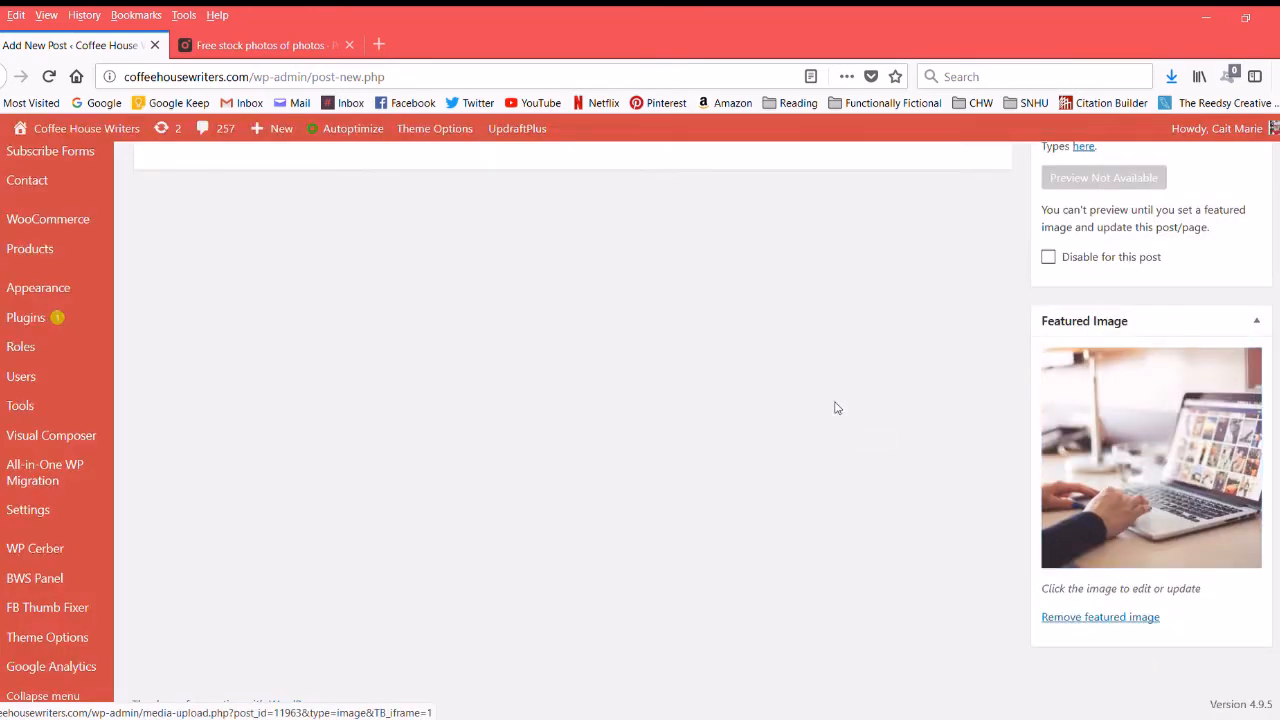
Step: Add the tags "books", "book reviews" and "fiction" to the post
scroll(837, 408, "up", 2)
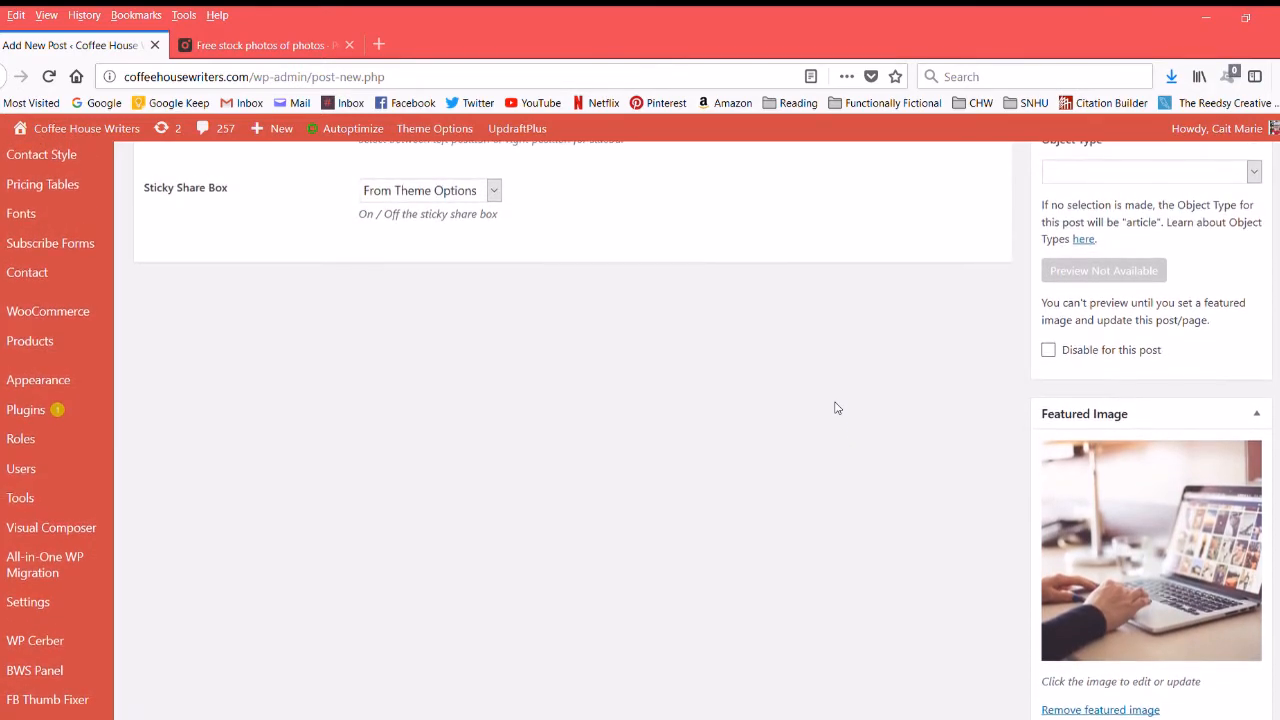
scroll(837, 402, "up", 1)
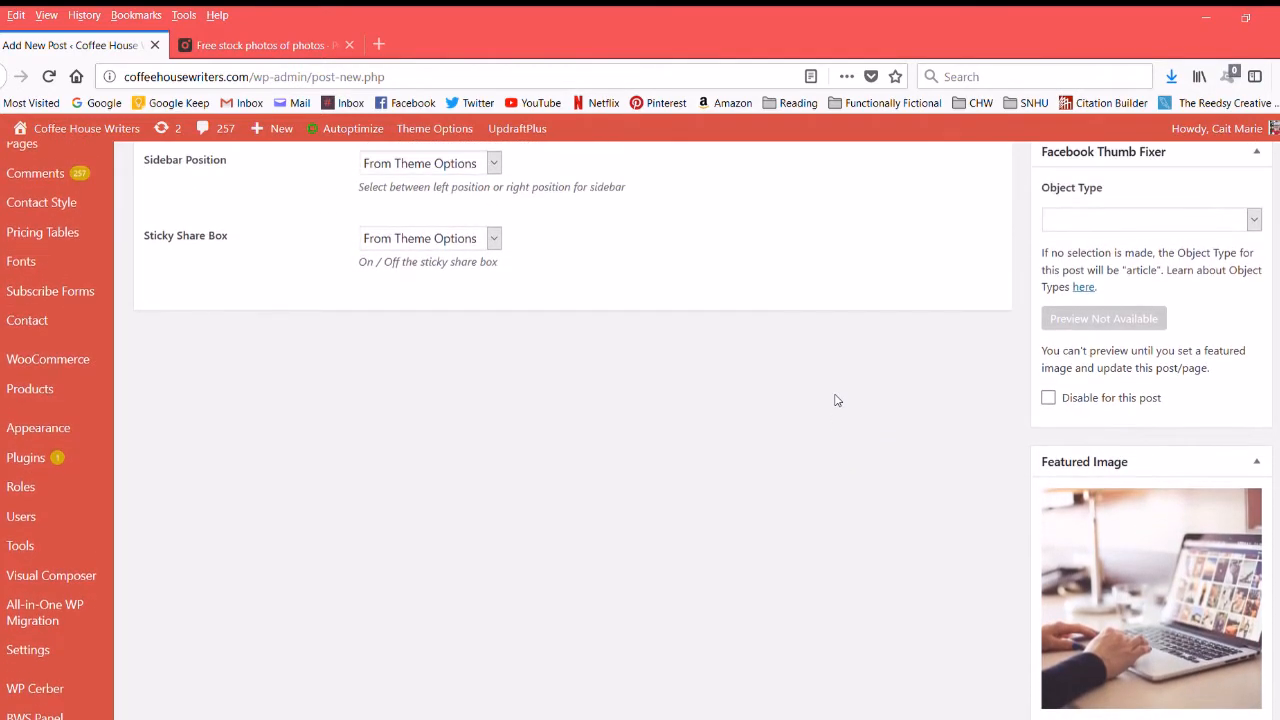
scroll(836, 394, "up", 4)
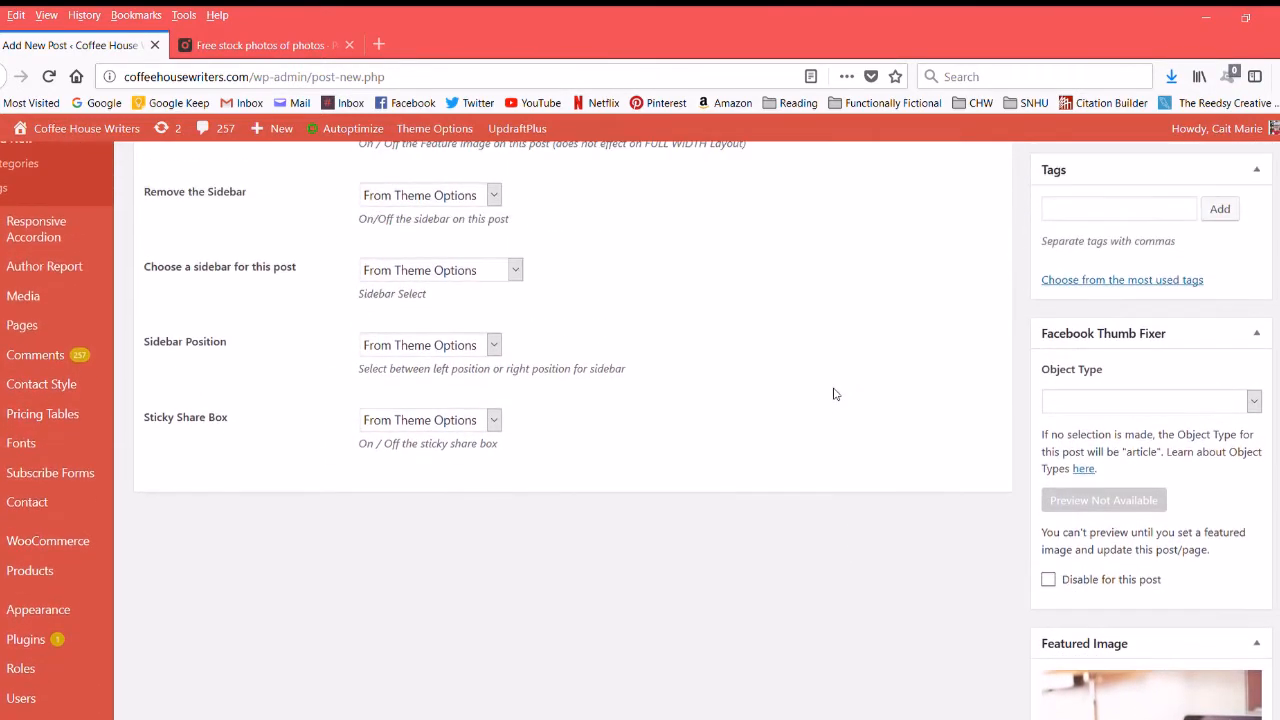
scroll(1068, 266, "up", 1)
left_click(1082, 282)
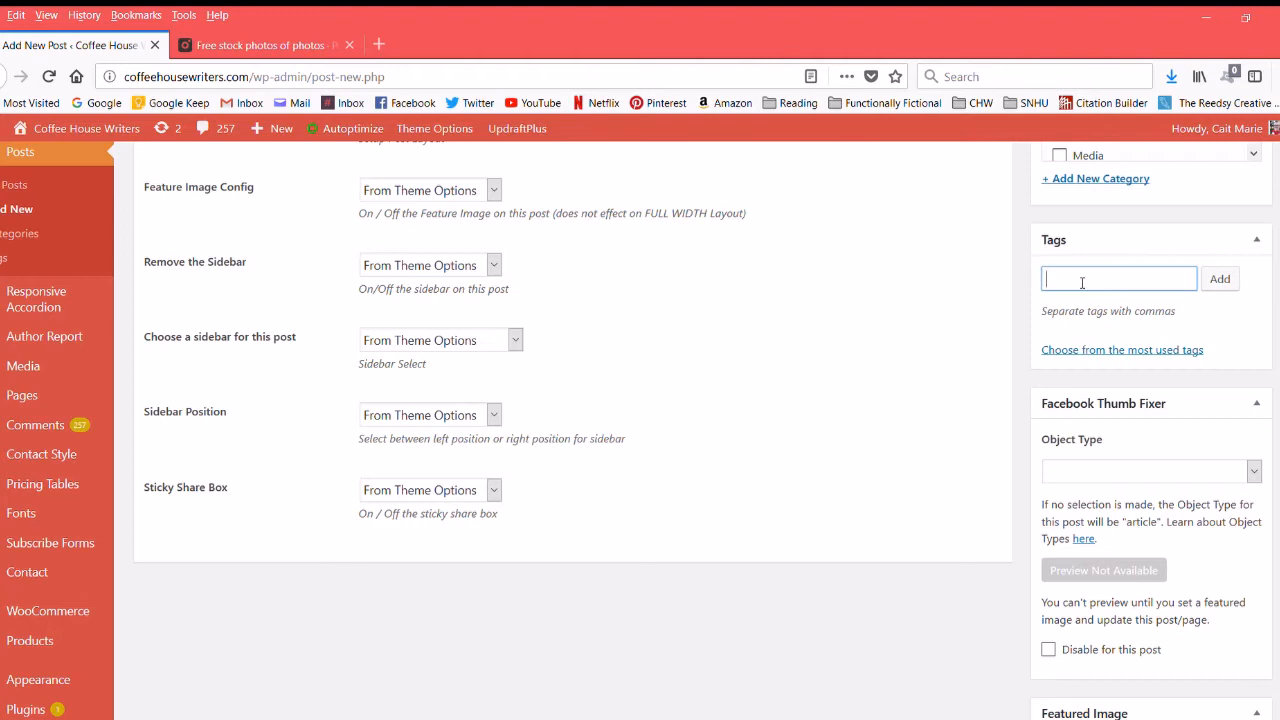
type("books")
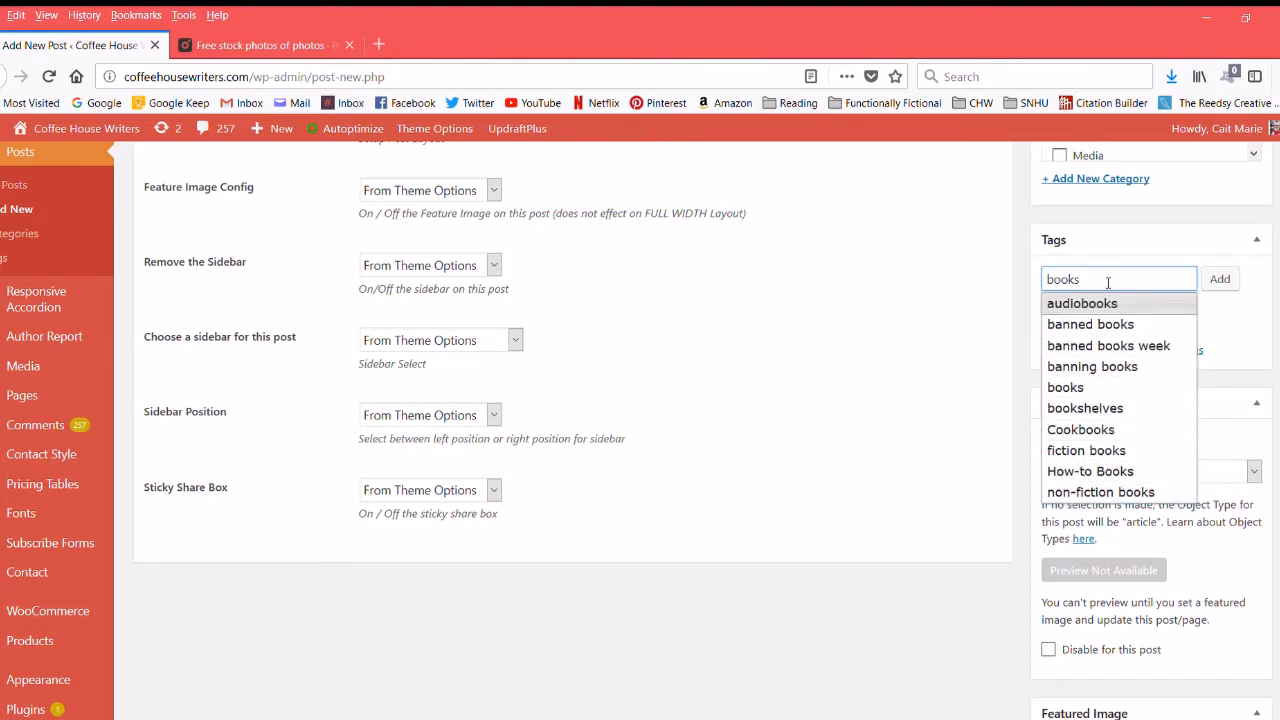
left_click(1092, 389)
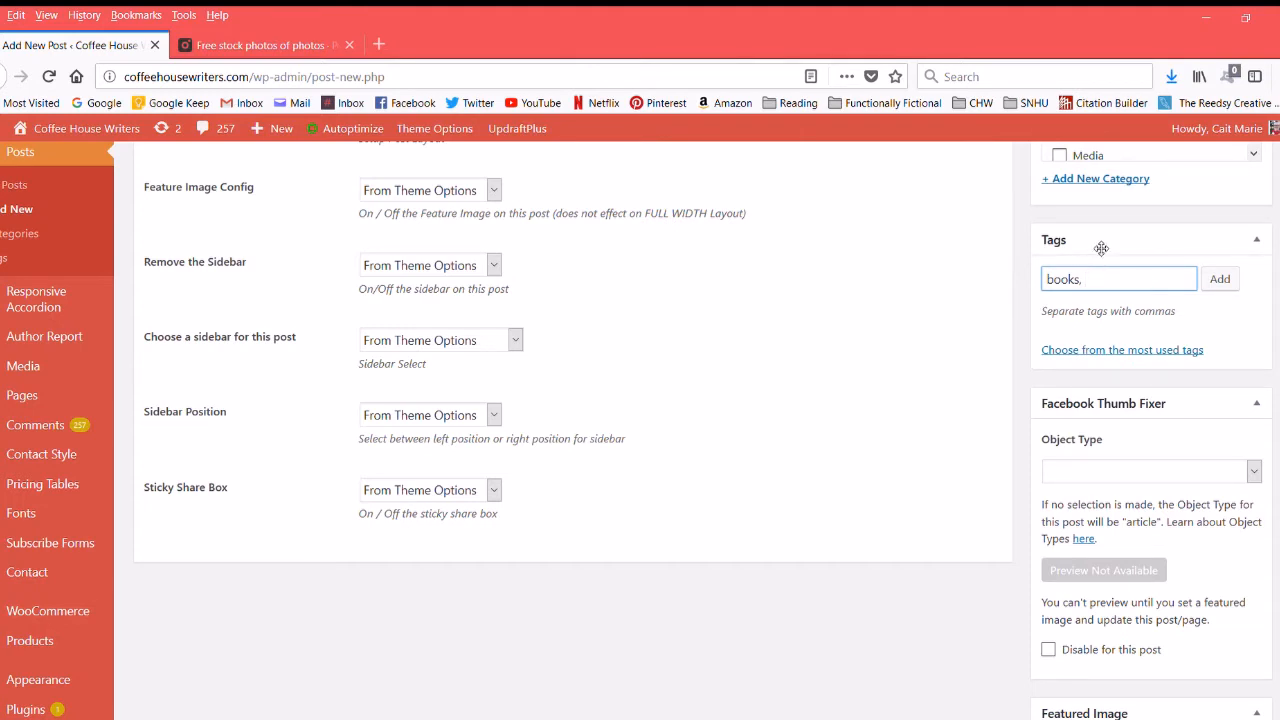
type("book r")
type("eview")
type("s,")
type("#")
type("fiction")
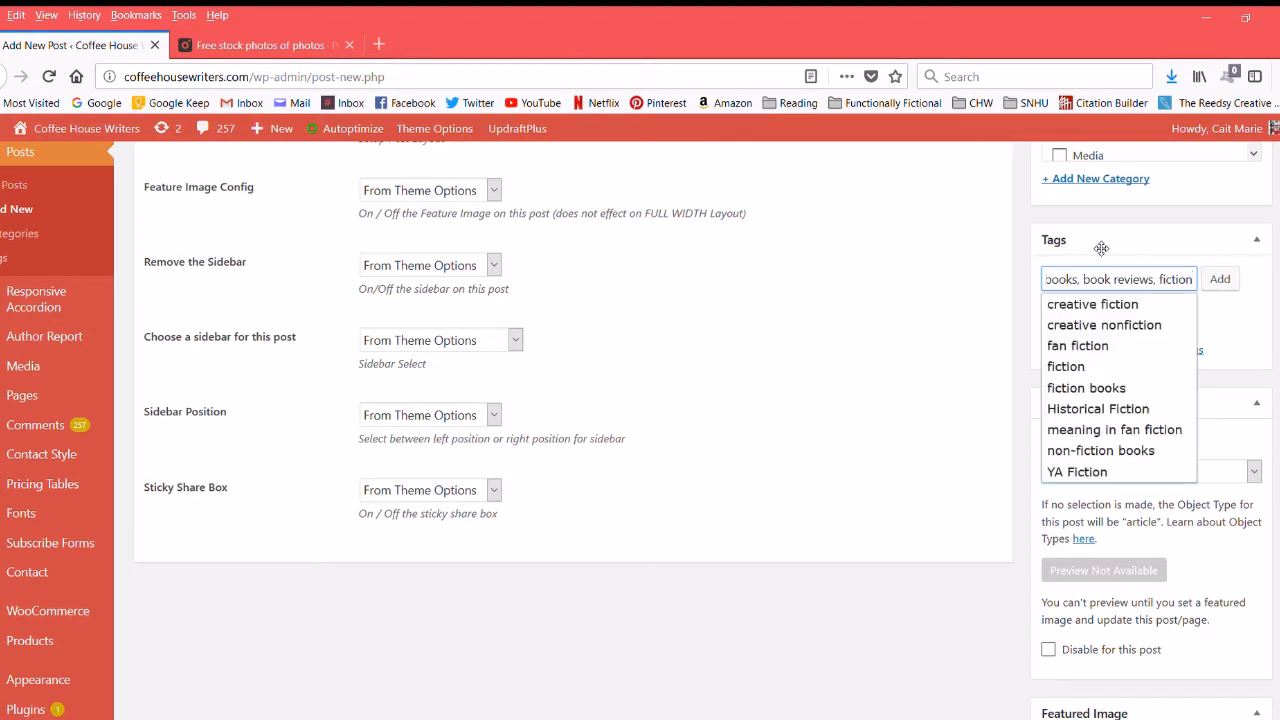
key("Return")
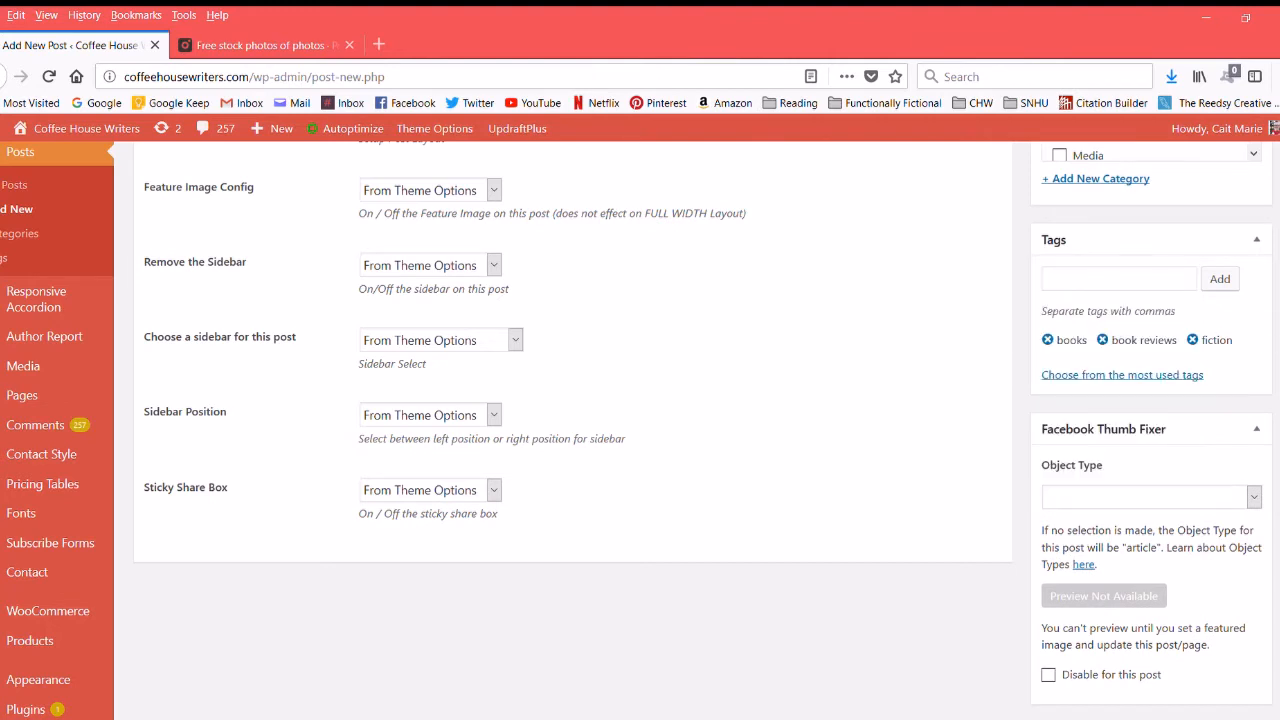
Step: Add the tag "writing" to the post
left_click(1073, 285)
type("writing")
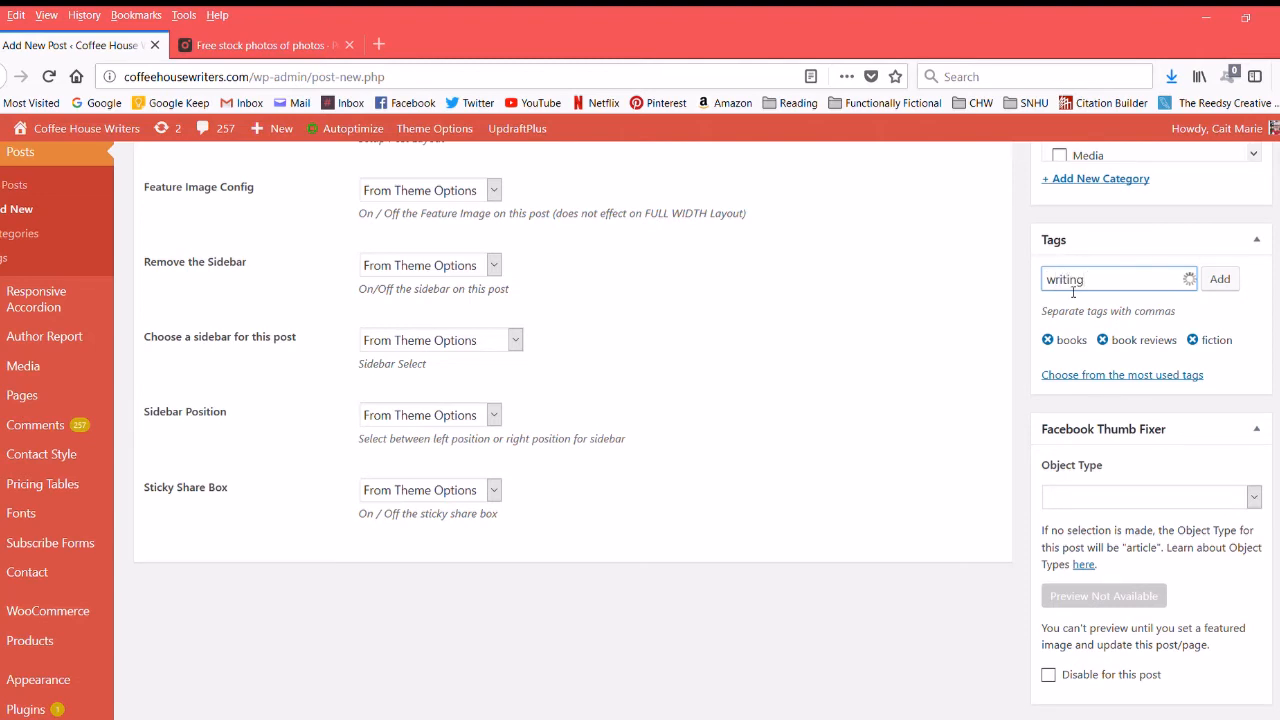
key("Return")
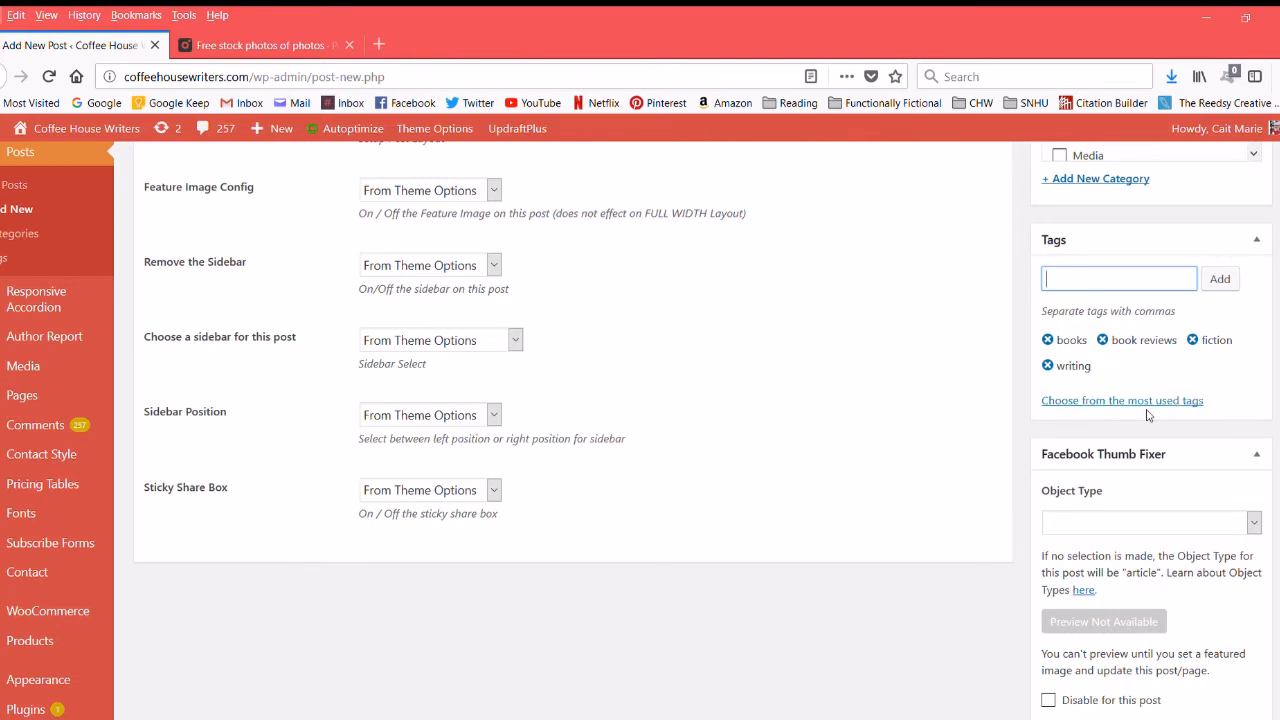
Step: Add "culture" and "Coffee House Writers" to the post from the most used tags
left_click(1079, 401)
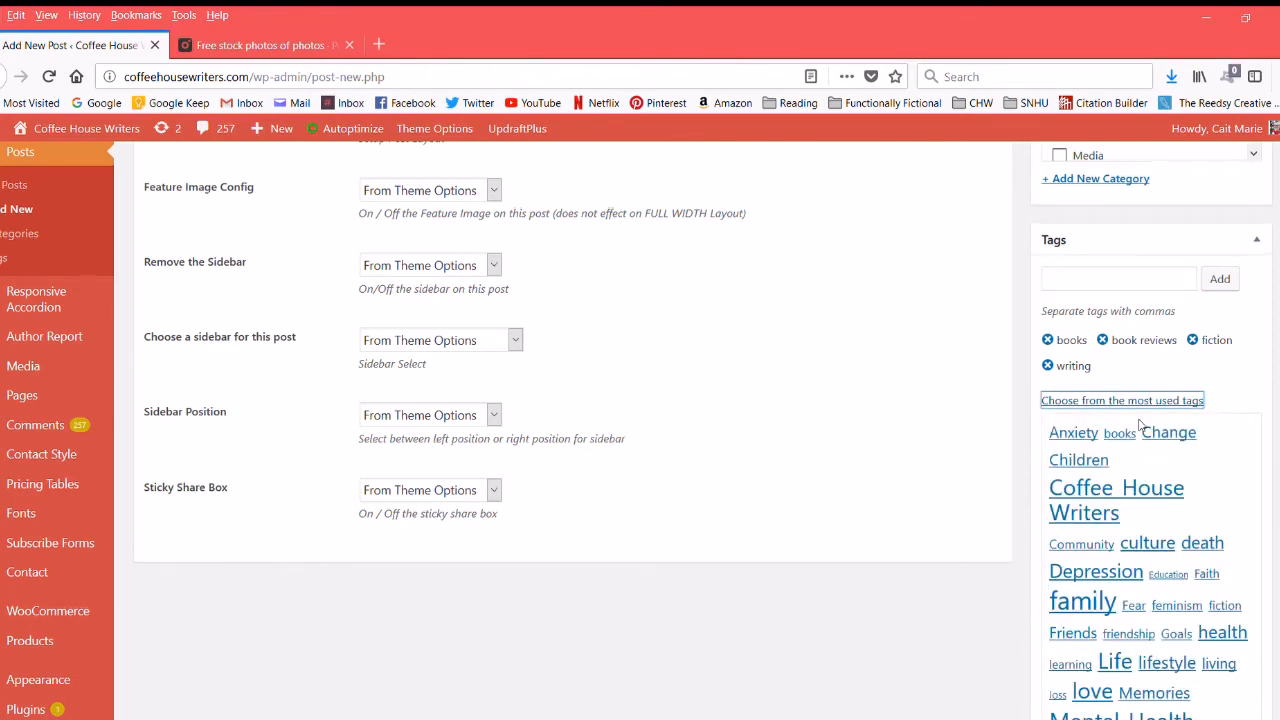
scroll(1150, 403, "down", 3)
scroll(1147, 425, "down", 1)
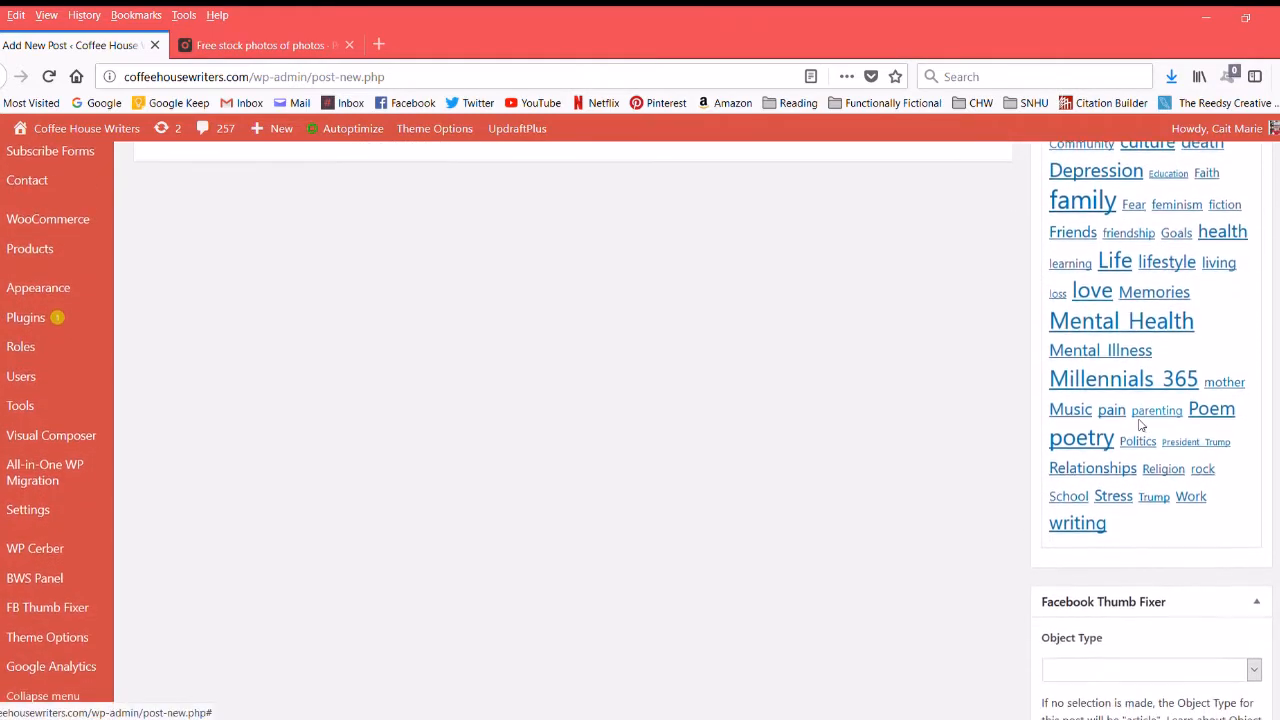
scroll(1146, 390, "up", 2)
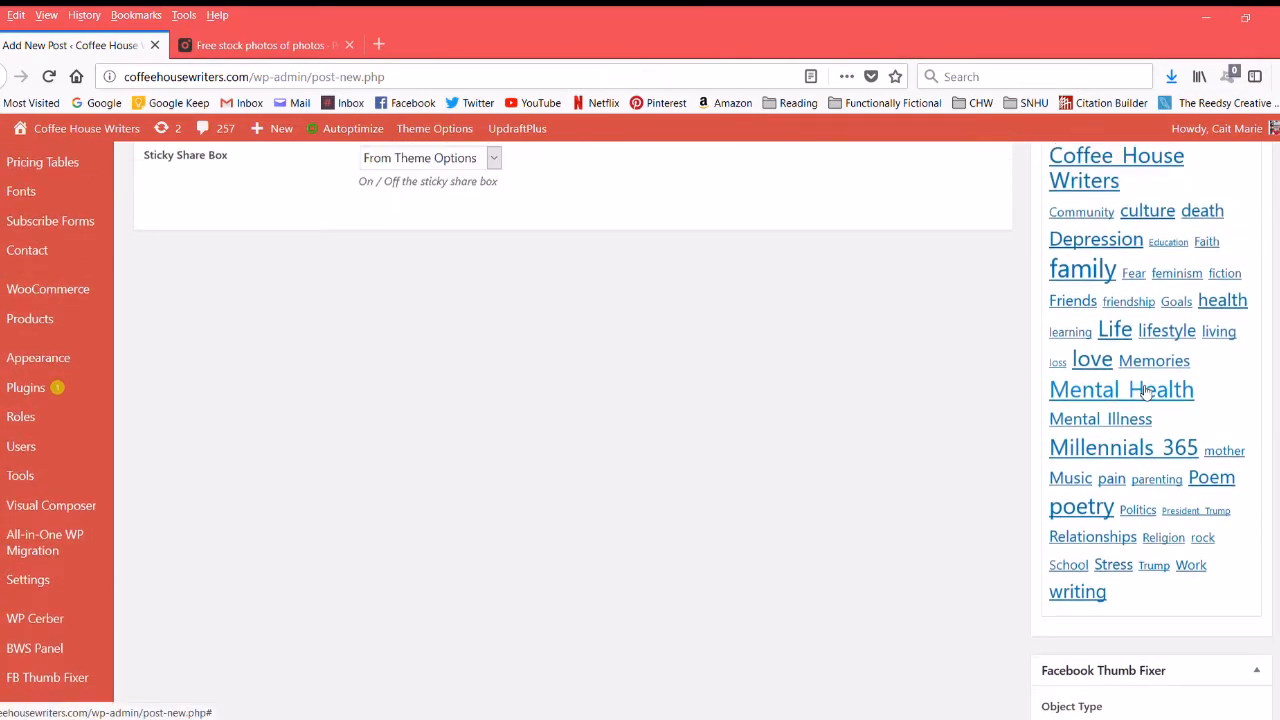
scroll(1160, 289, "up", 3)
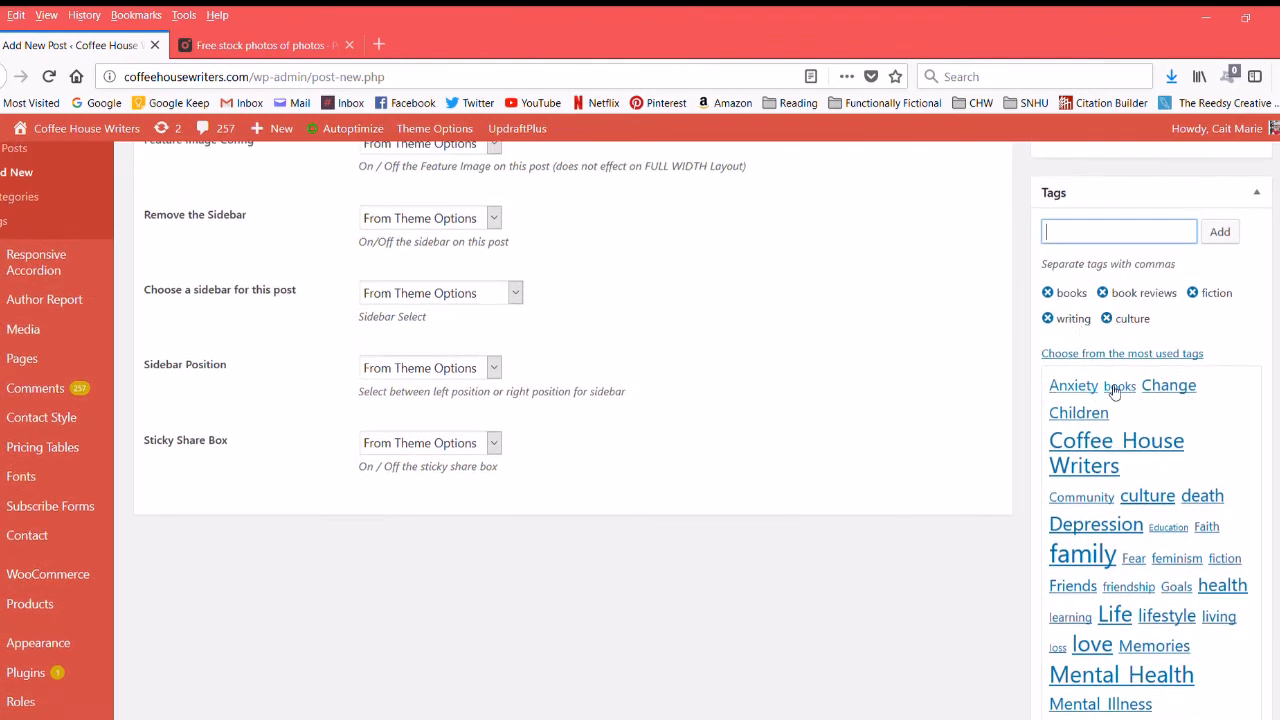
left_click(1085, 465)
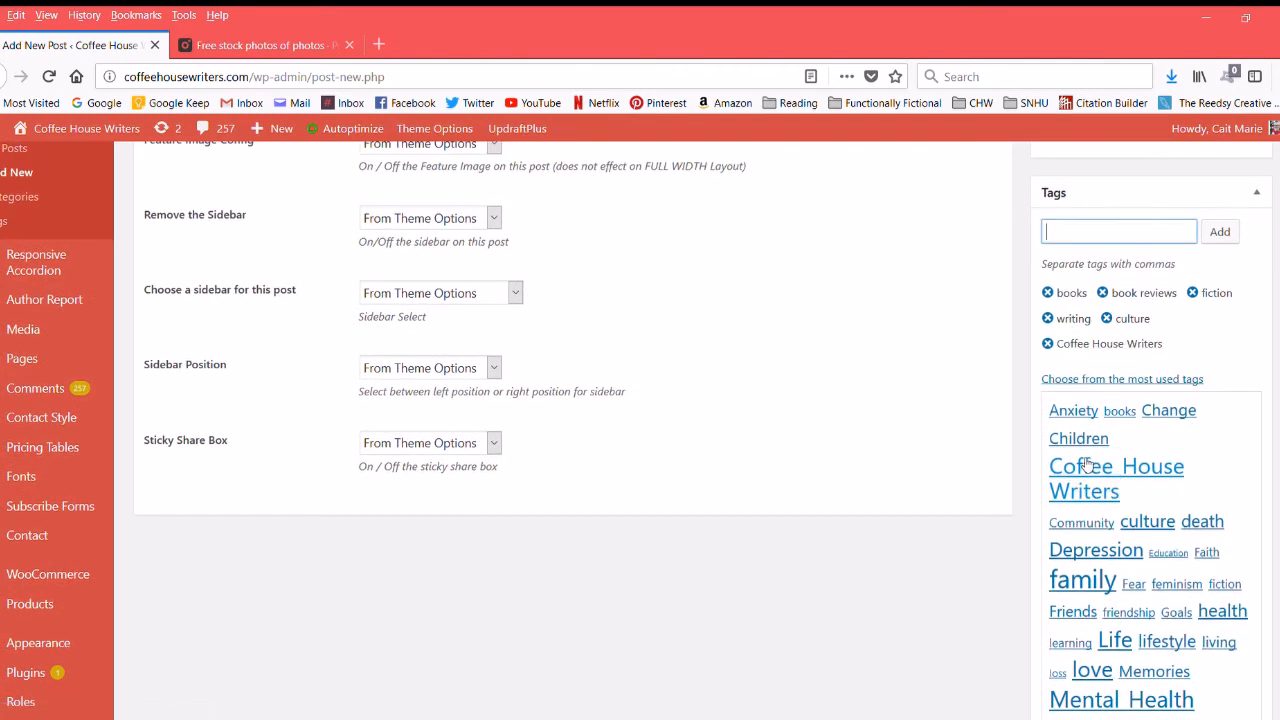
Step: Assign the post to the categories Creativity, Fiction, Media and Culture
scroll(1021, 340, "up", 5)
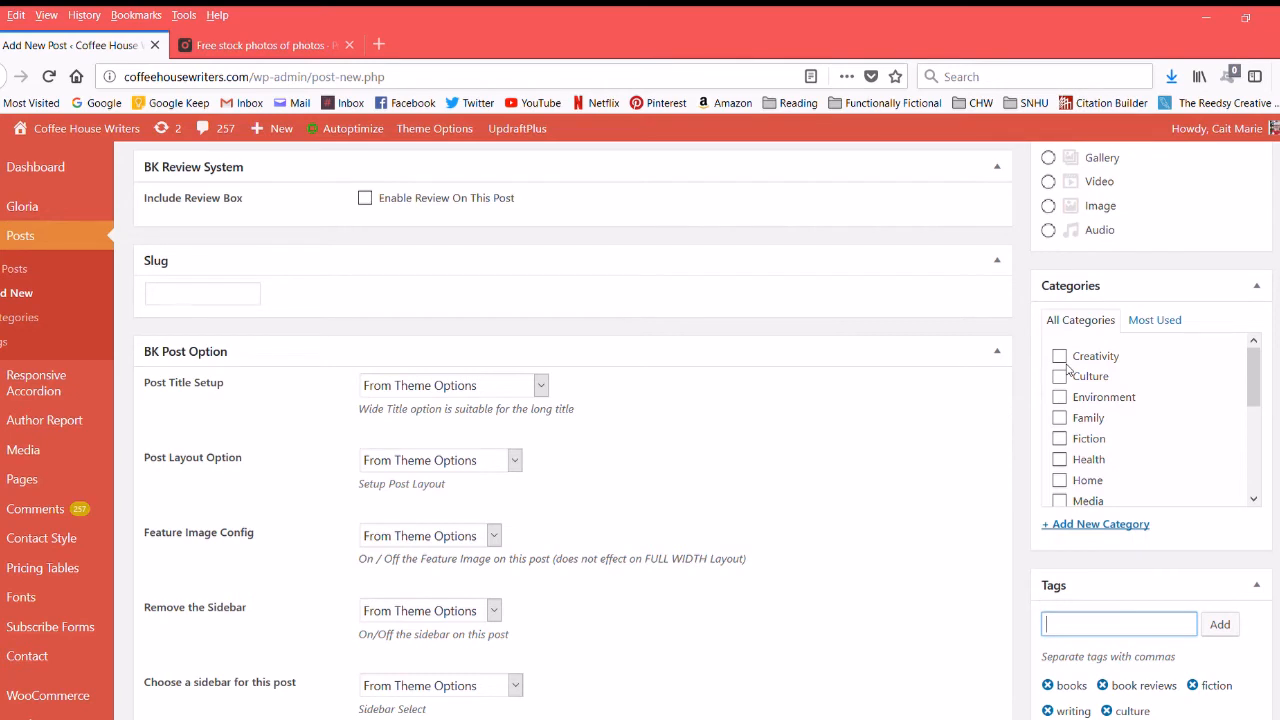
scroll(1067, 369, "down", 3)
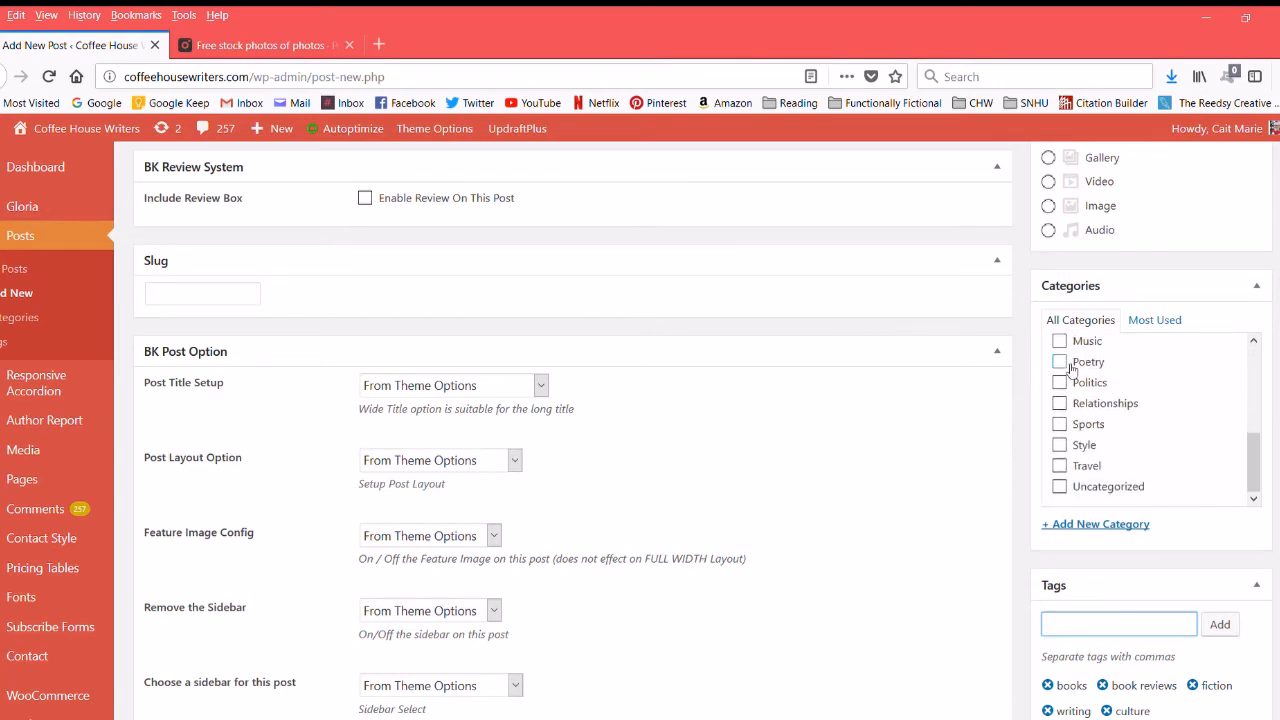
scroll(1070, 369, "up", 3)
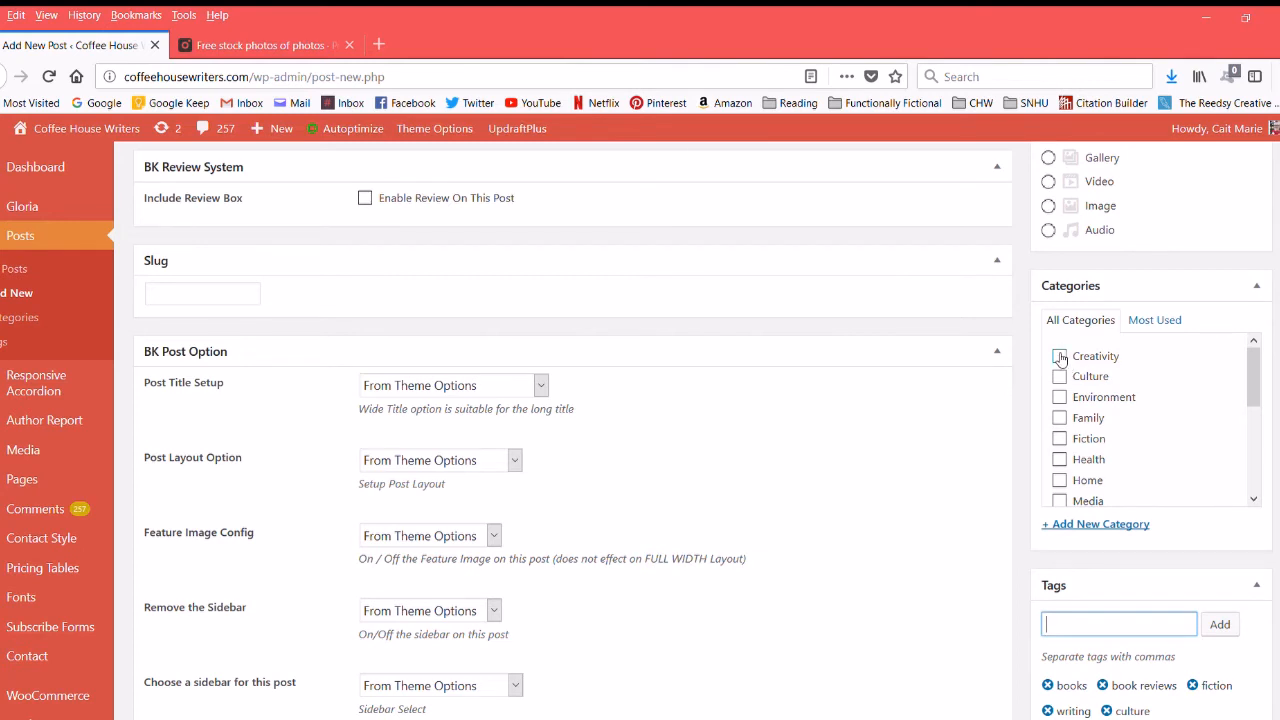
left_click(1060, 357)
left_click(1060, 438)
scroll(1062, 440, "down", 1)
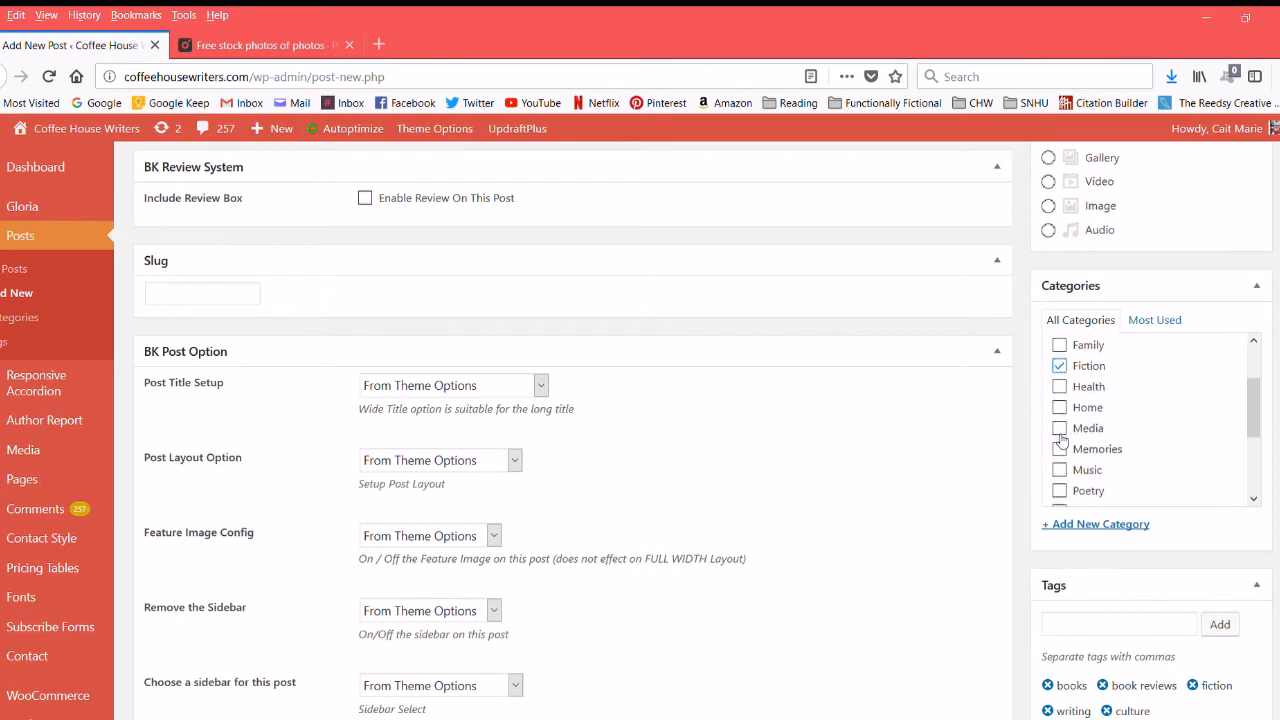
left_click(1064, 426)
scroll(1066, 428, "down", 2)
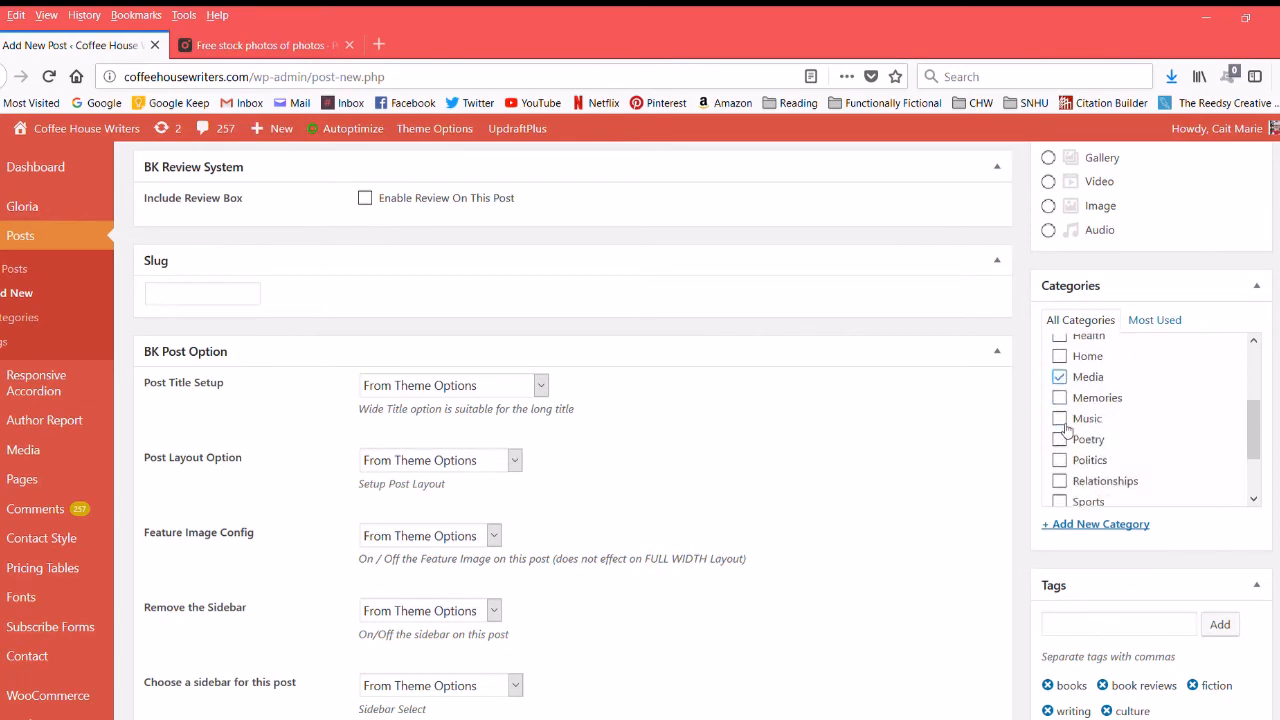
scroll(1066, 428, "up", 3)
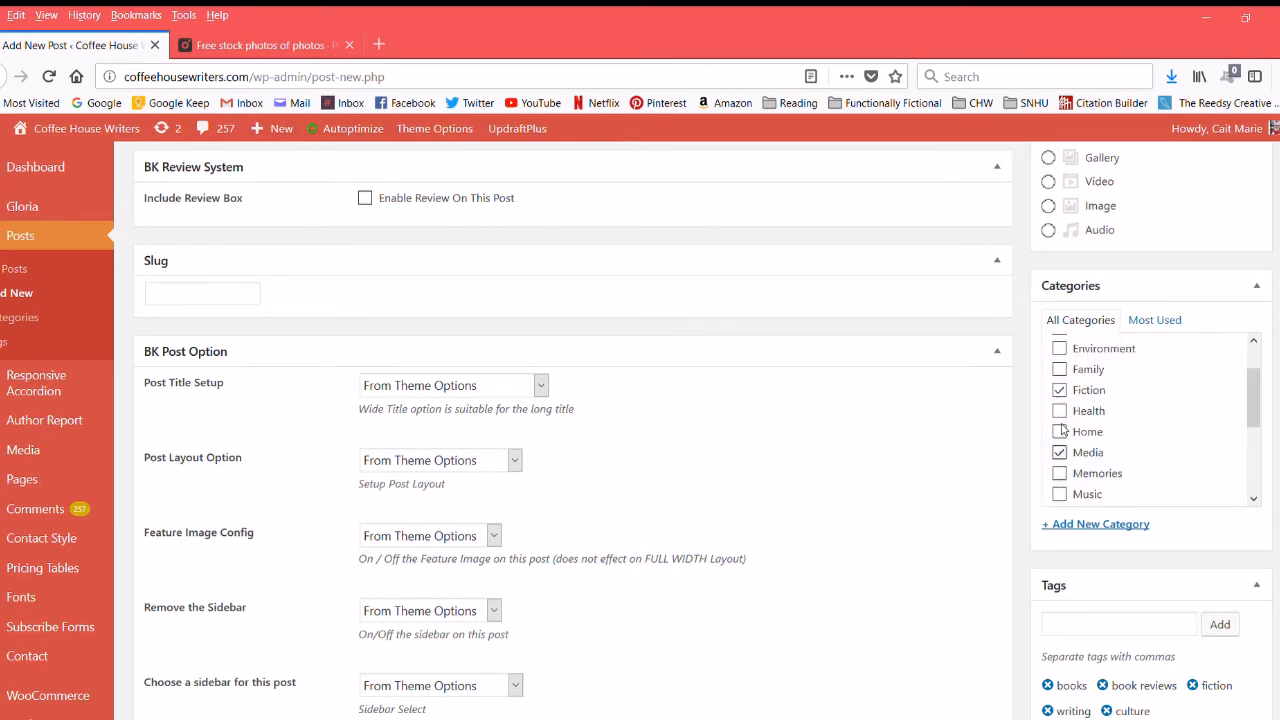
scroll(1063, 428, "up", 1)
left_click(1062, 378)
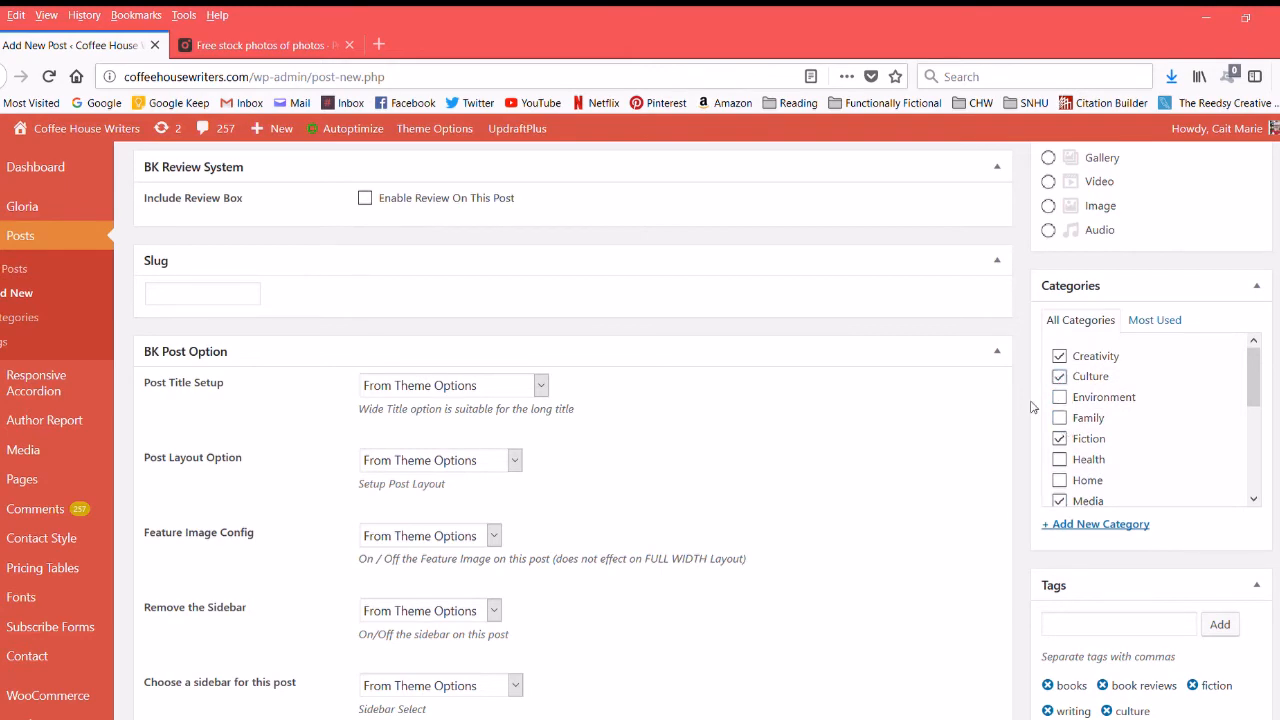
Step: Replace the post's title with "Top 10 Books I Read In 2017"
scroll(1033, 407, "up", 3)
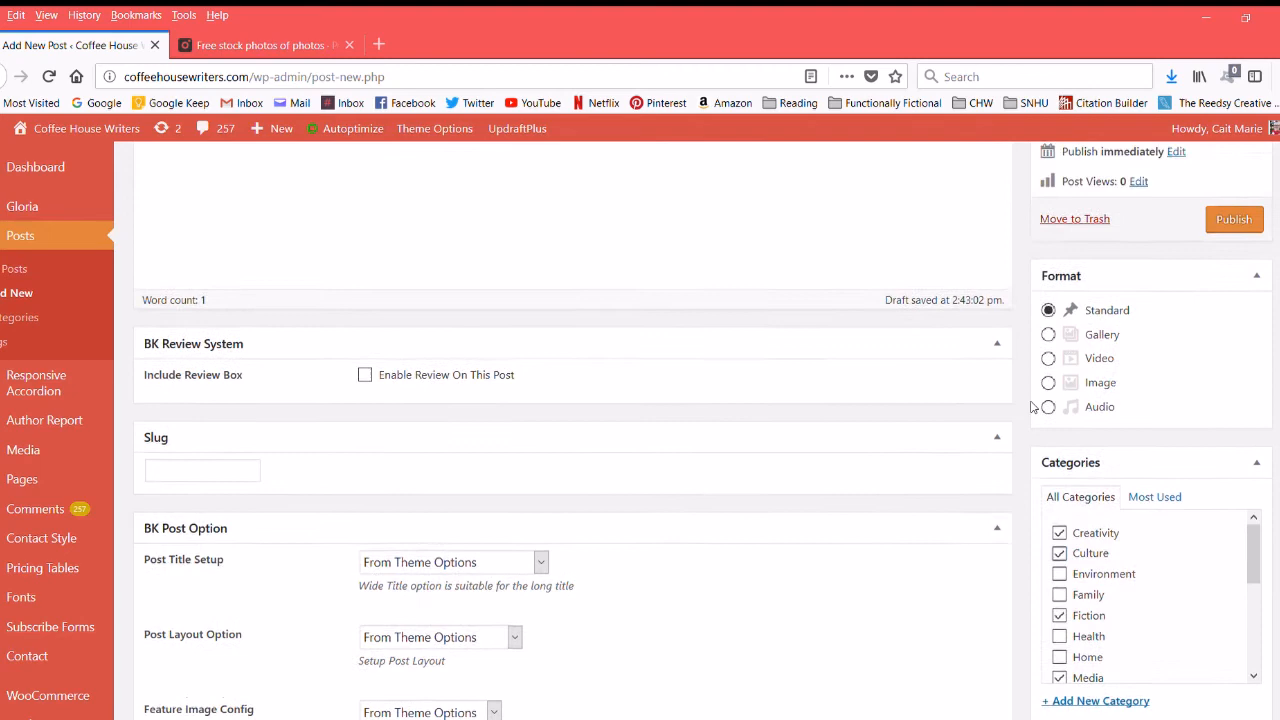
scroll(1007, 497, "up", 5)
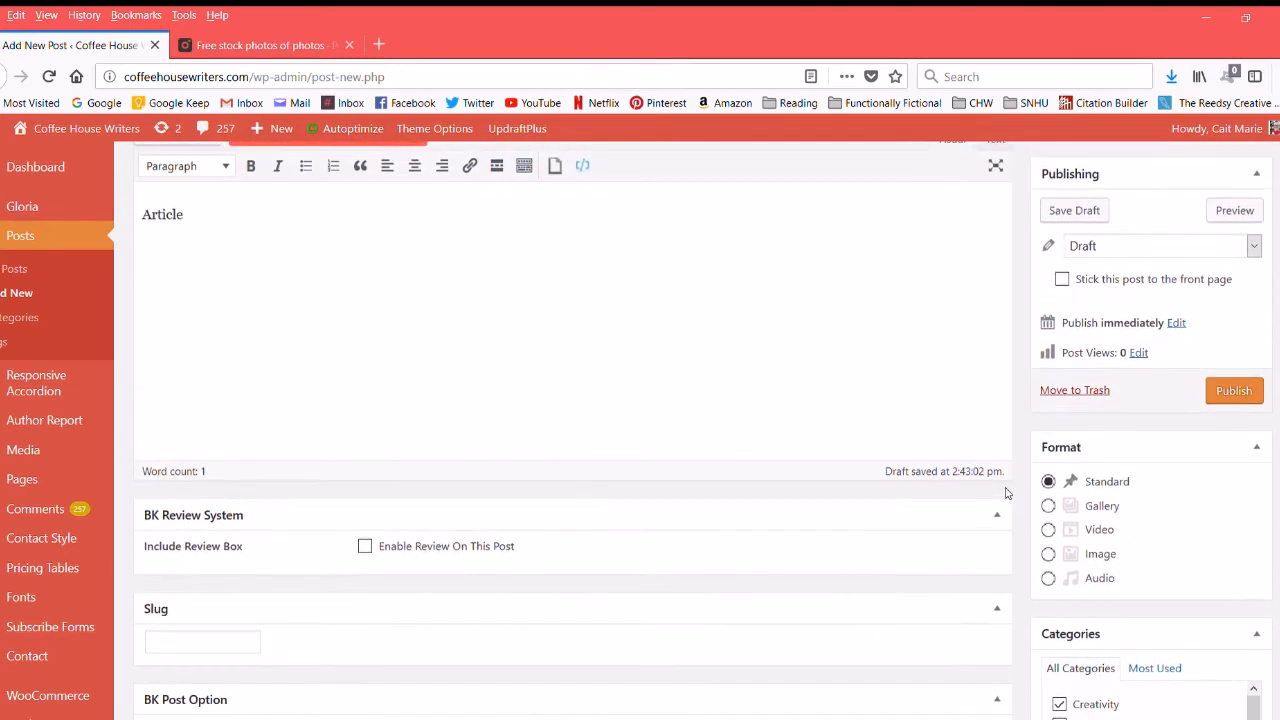
scroll(1007, 486, "up", 2)
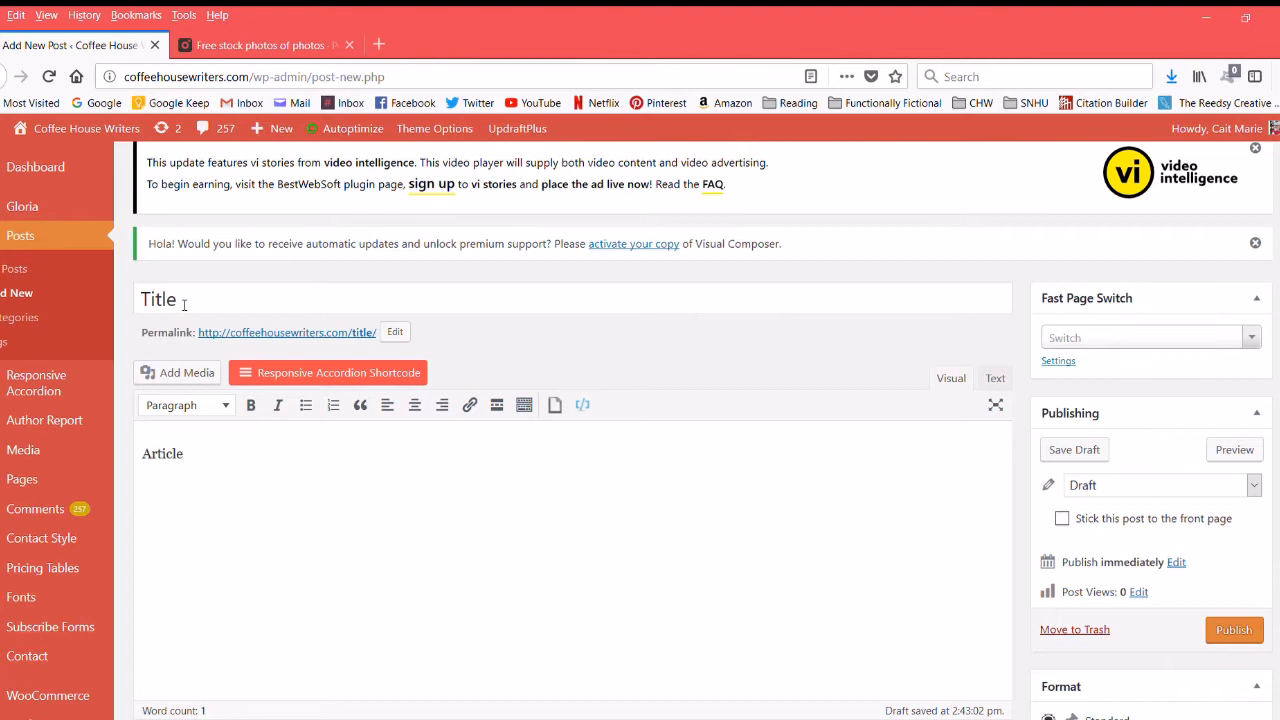
left_click(375, 306)
key("ctrl+a")
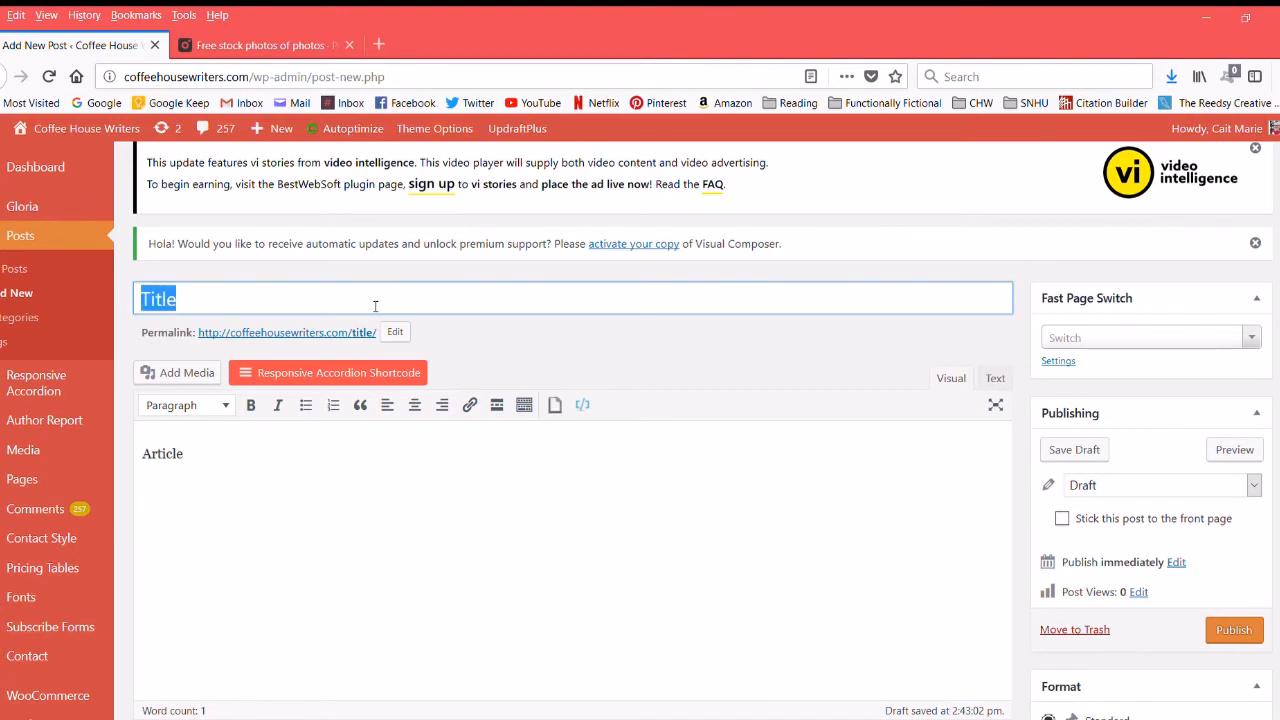
type("T")
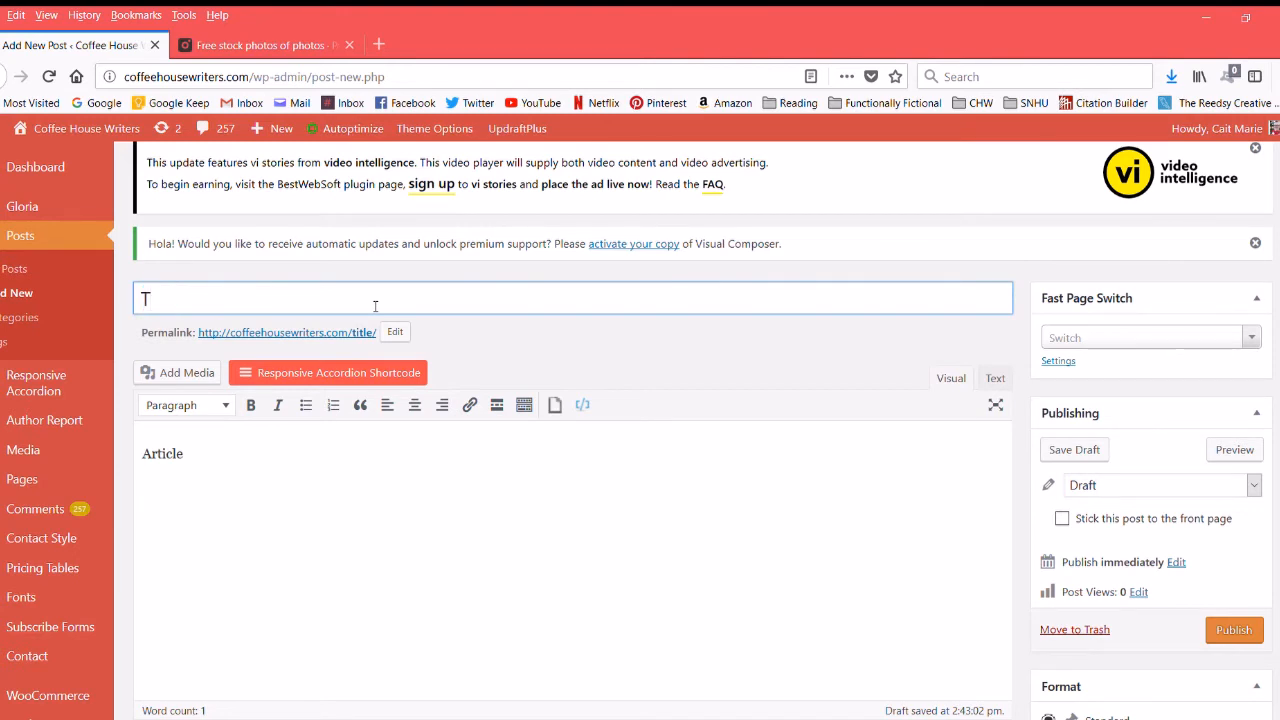
type("op 10 BookS")
key("BackSpace")
type("s I ")
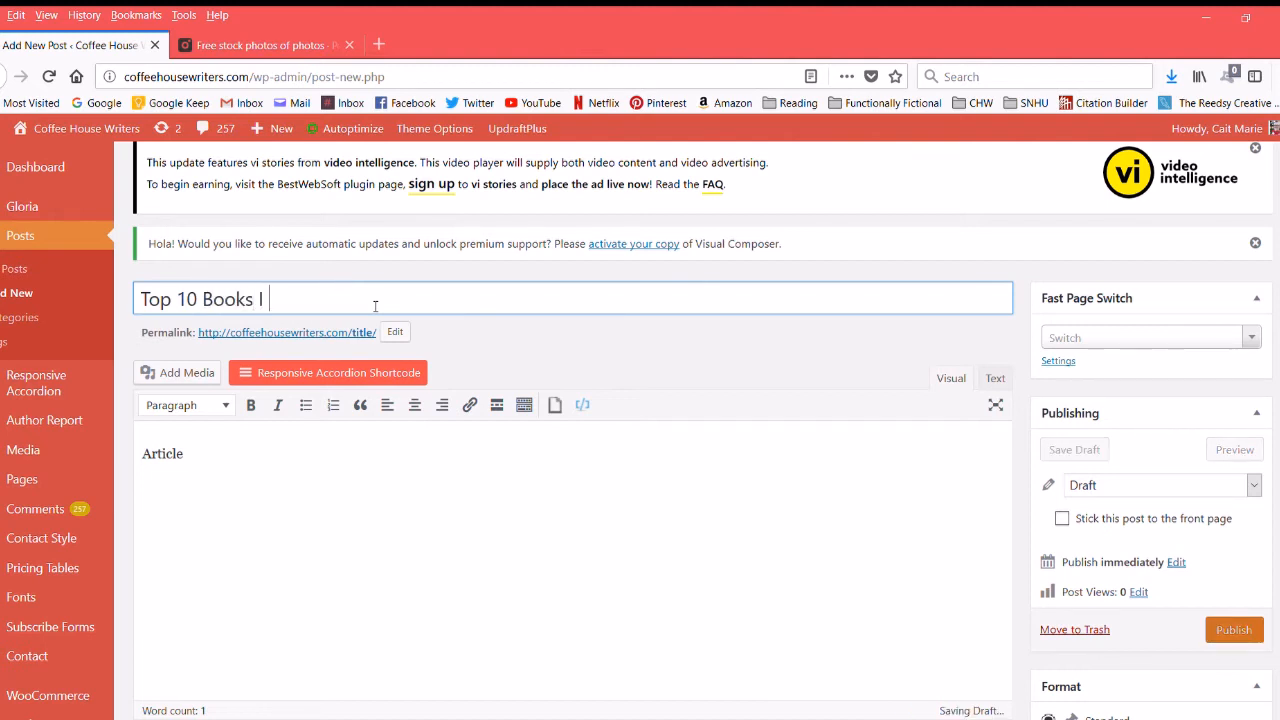
type("Read In 2017")
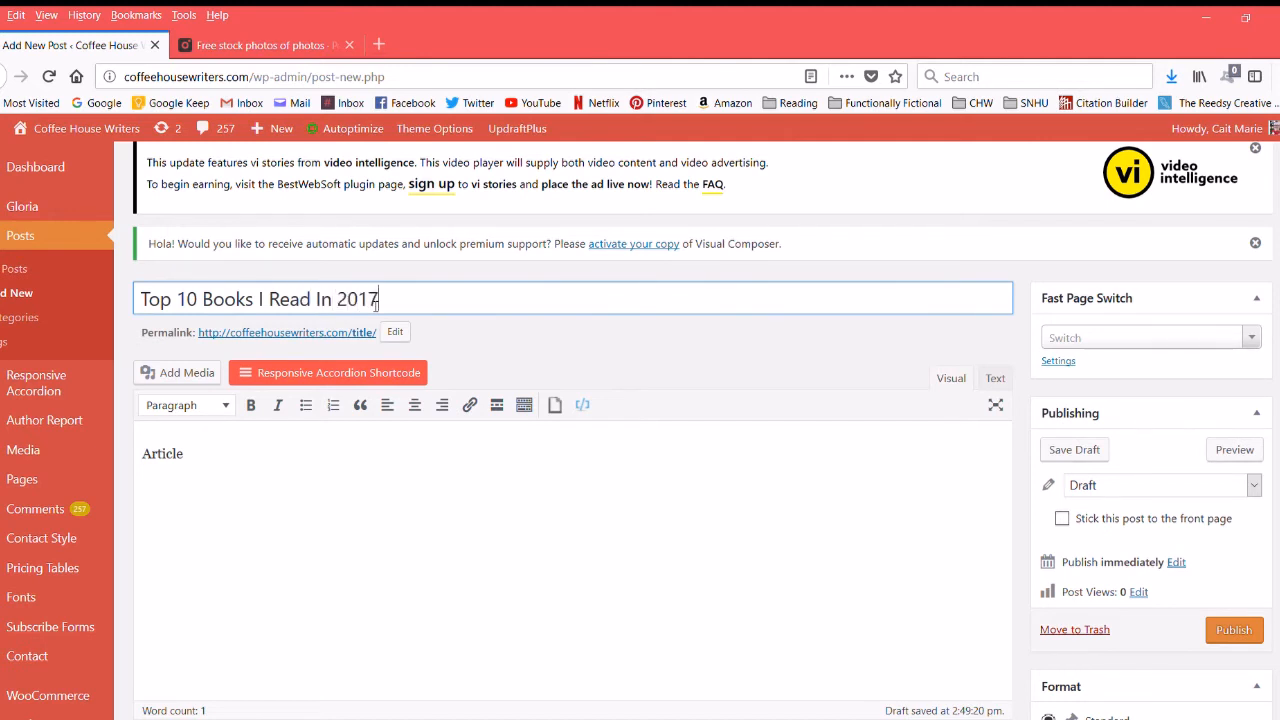
left_click_drag(330, 306, 203, 306)
left_click(455, 358)
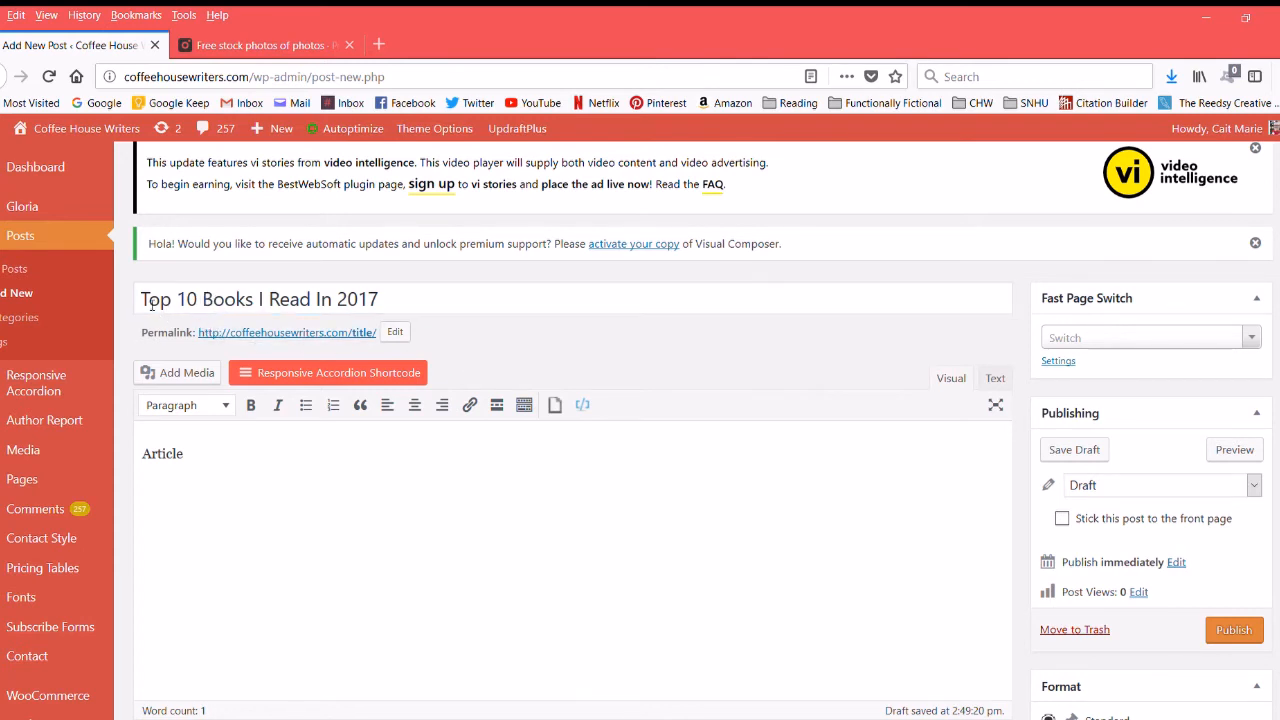
left_click_drag(142, 300, 434, 289)
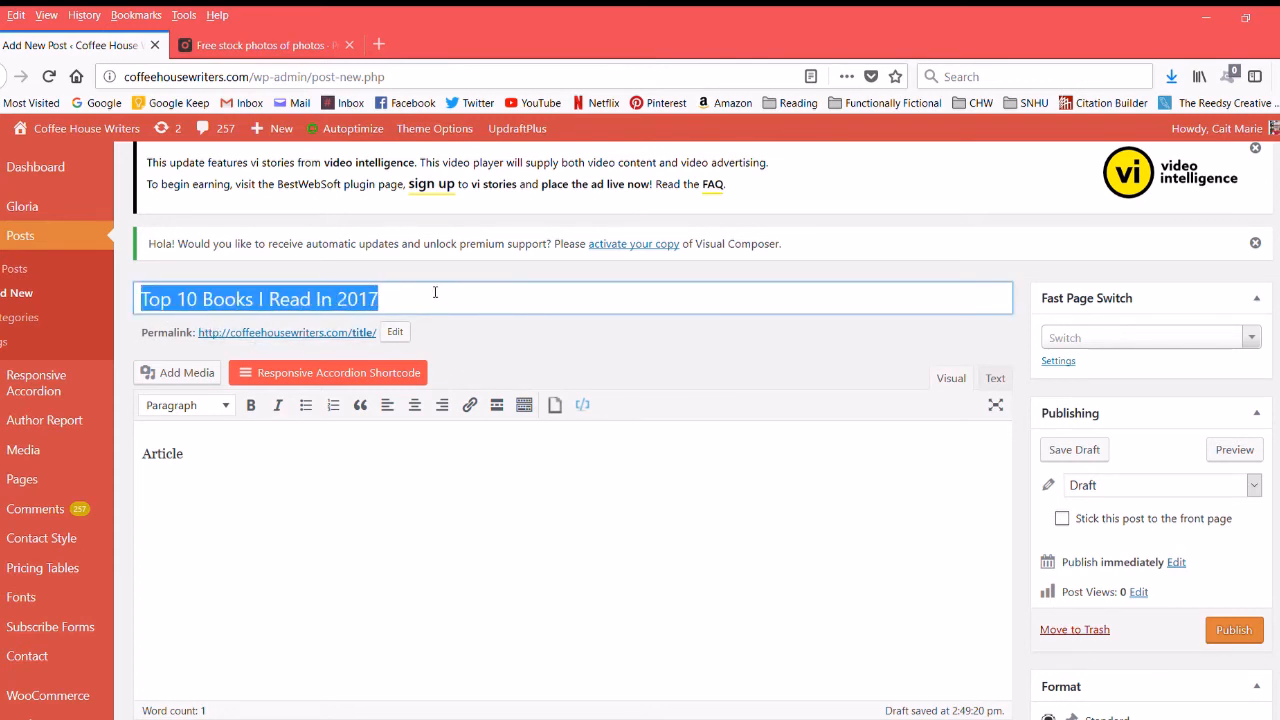
Step: Replace the permalink slug with "top-10-books-i-read-in-2017"
left_click(398, 333)
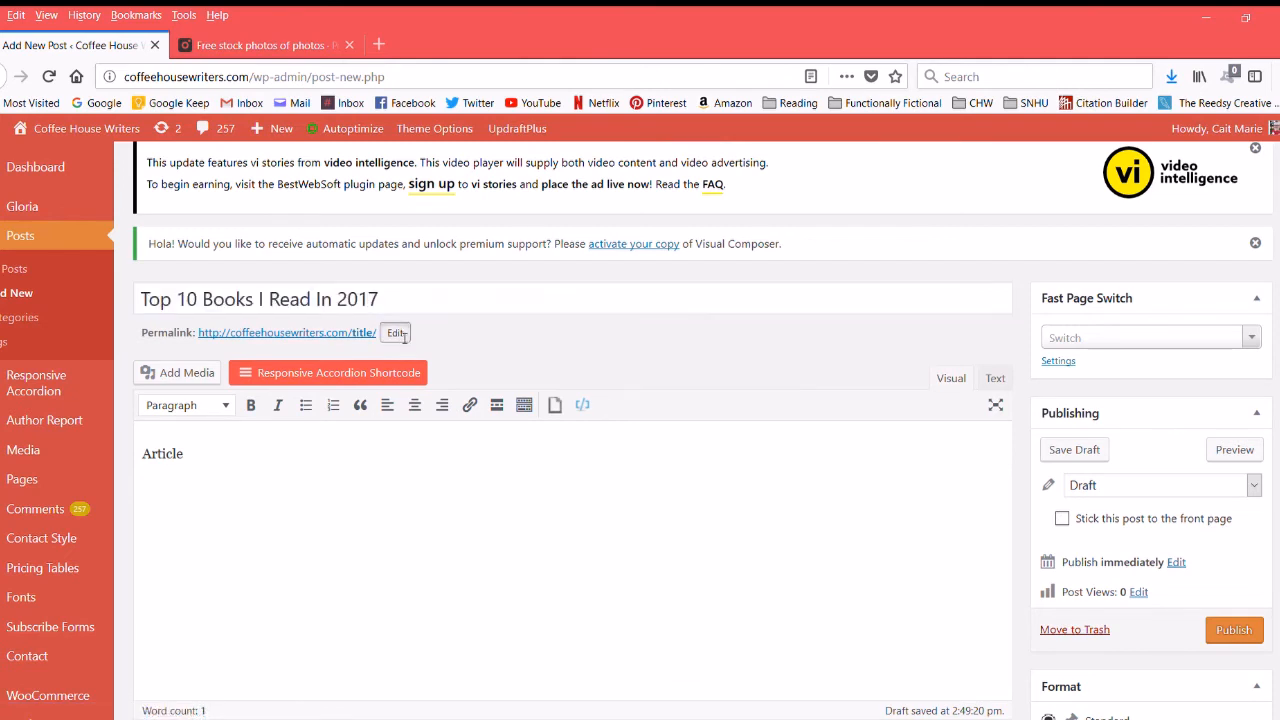
left_click_drag(389, 338, 348, 347)
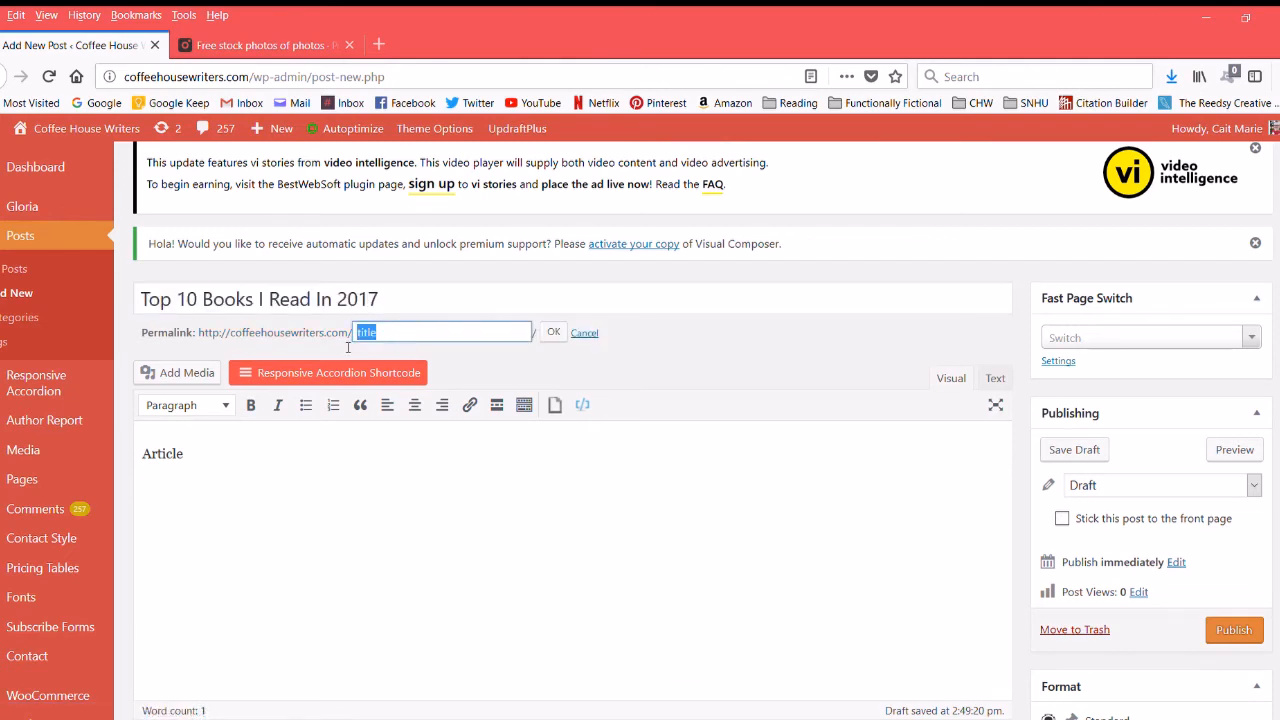
type("top")
type("-10")
key("BackSpace")
type("0bo")
key("BackSpace")
key("BackSpace")
type("-books-i-read-in-2018")
key("BackSpace")
type("7")
Step: Shorten the permalink slug to "top-books-2017" and confirm it
left_click_drag(379, 340, 402, 345)
key("BackSpace")
left_click_drag(414, 338, 466, 340)
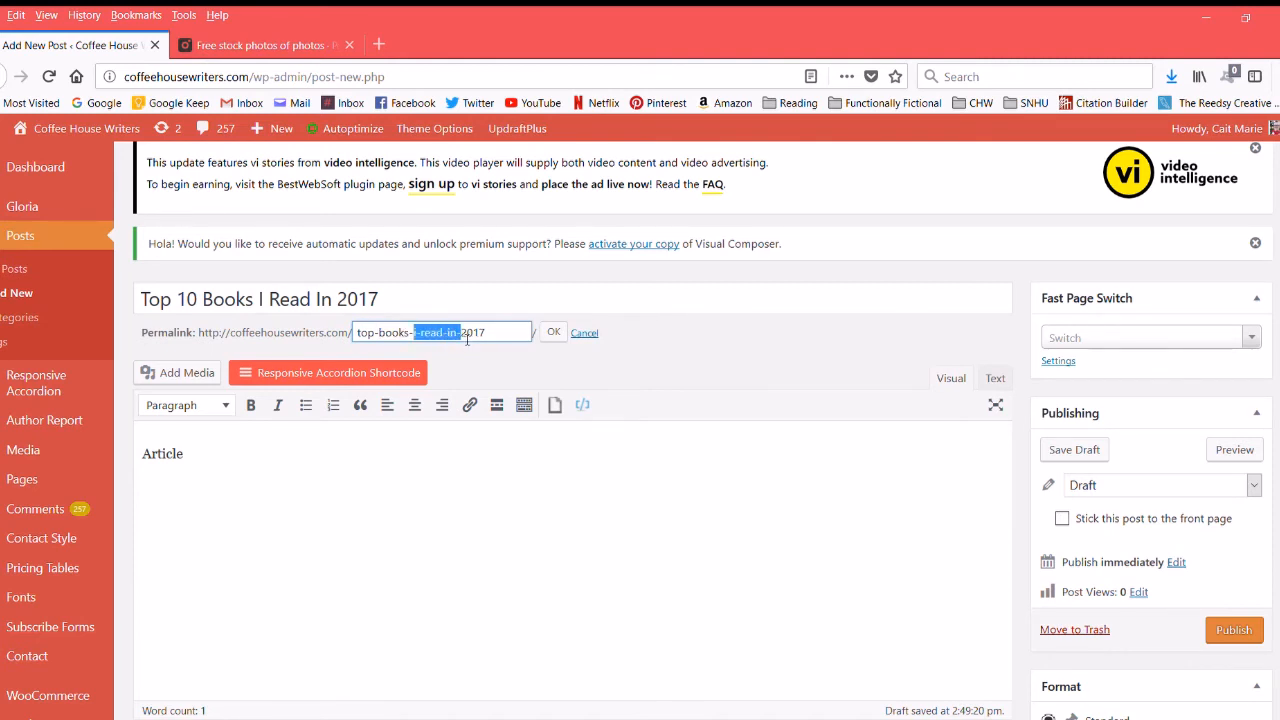
key("BackSpace")
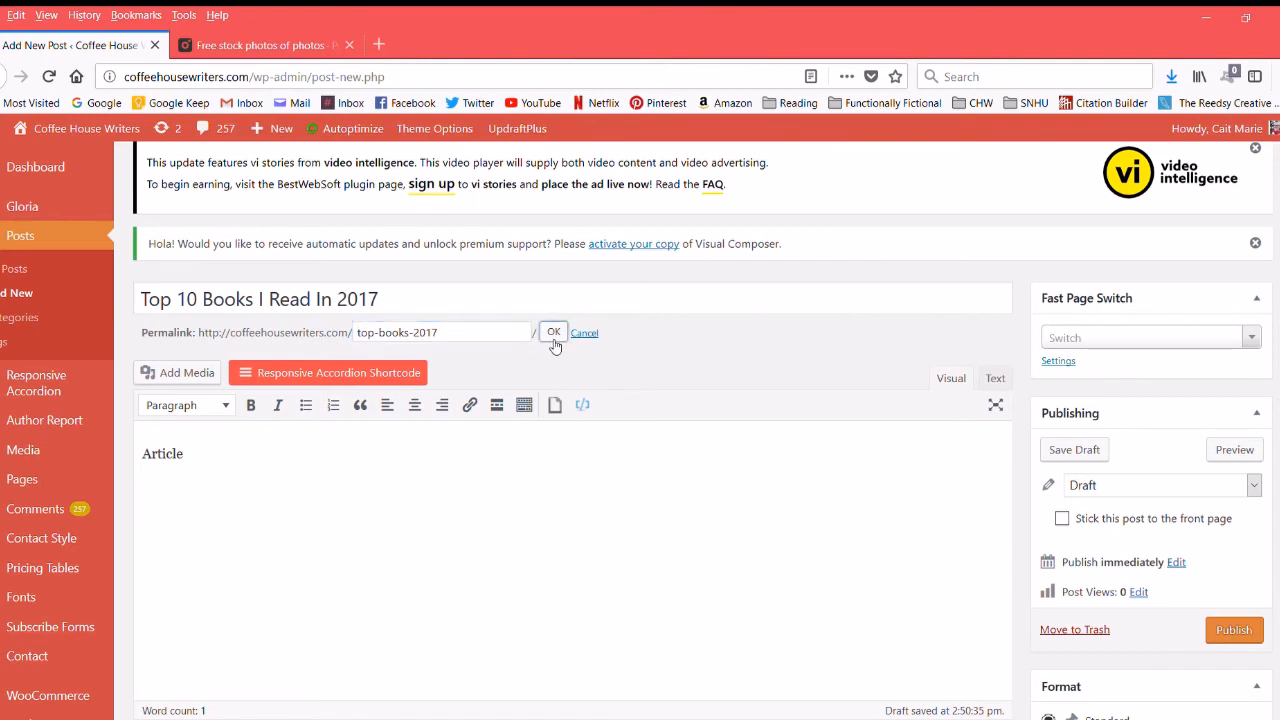
left_click(554, 336)
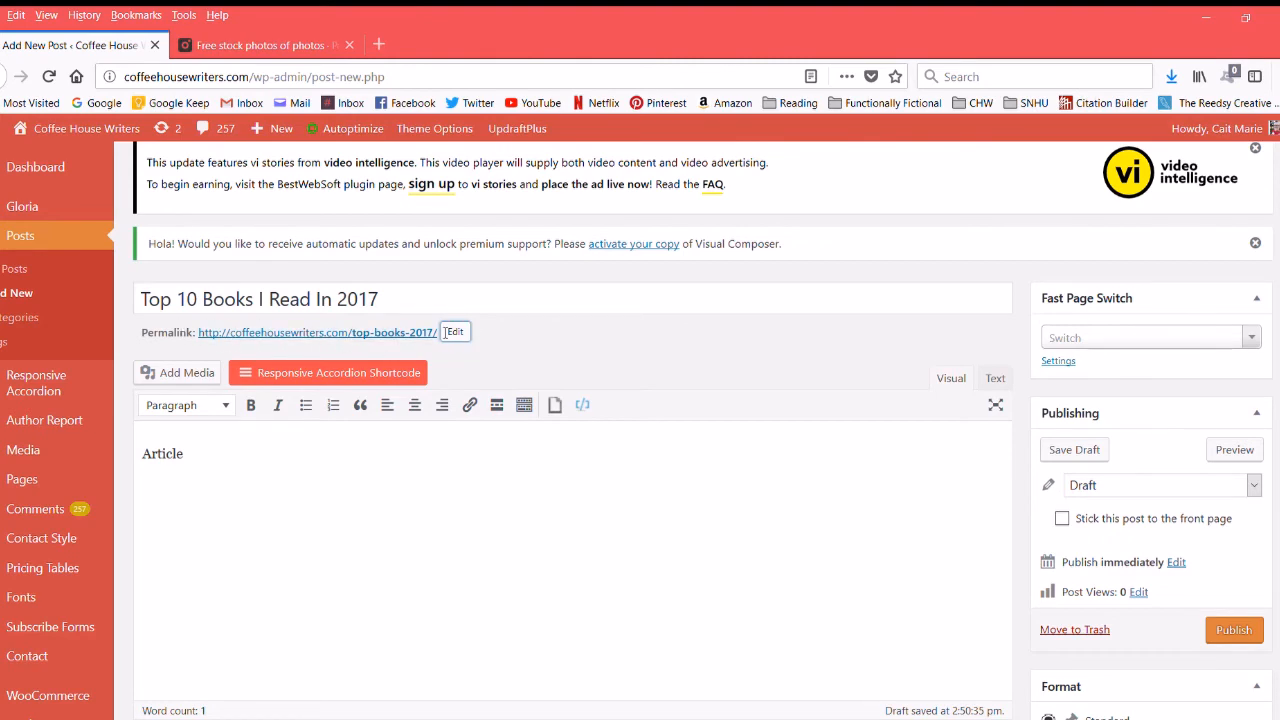
Step: Insert the resized laptop image from the media library below the word "Article" in the post body
scroll(446, 332, "down", 2)
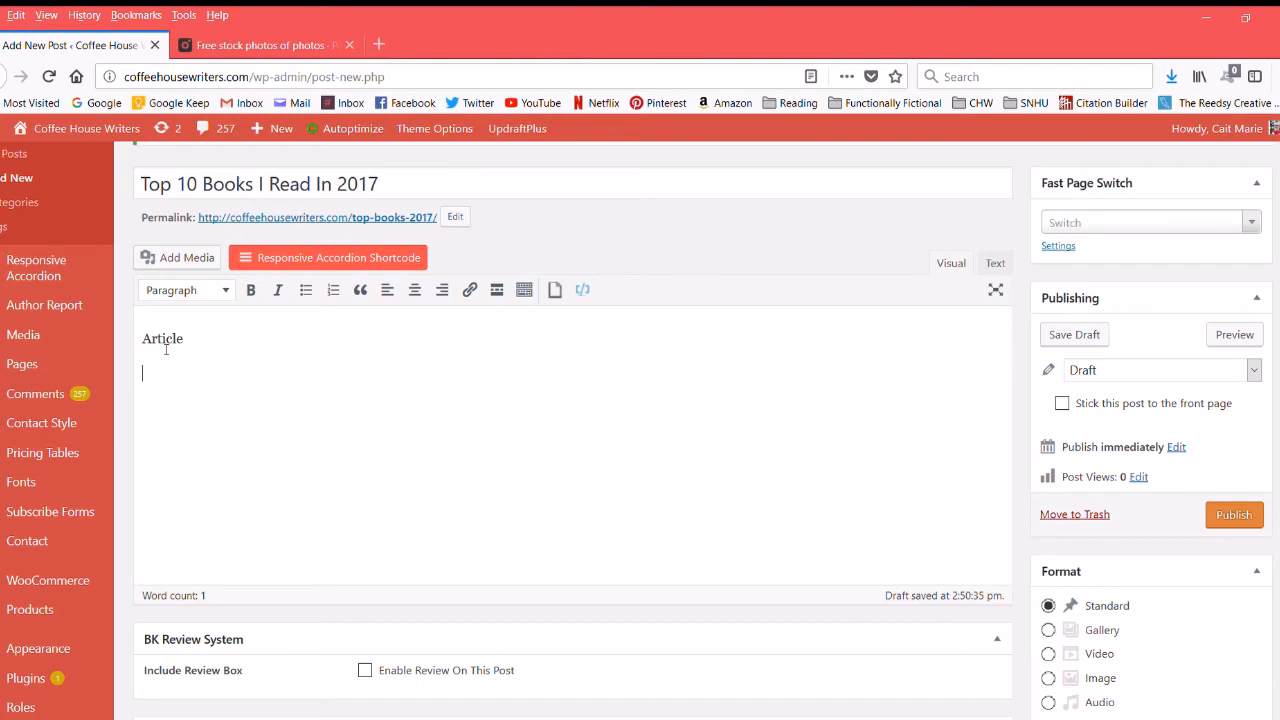
left_click(173, 262)
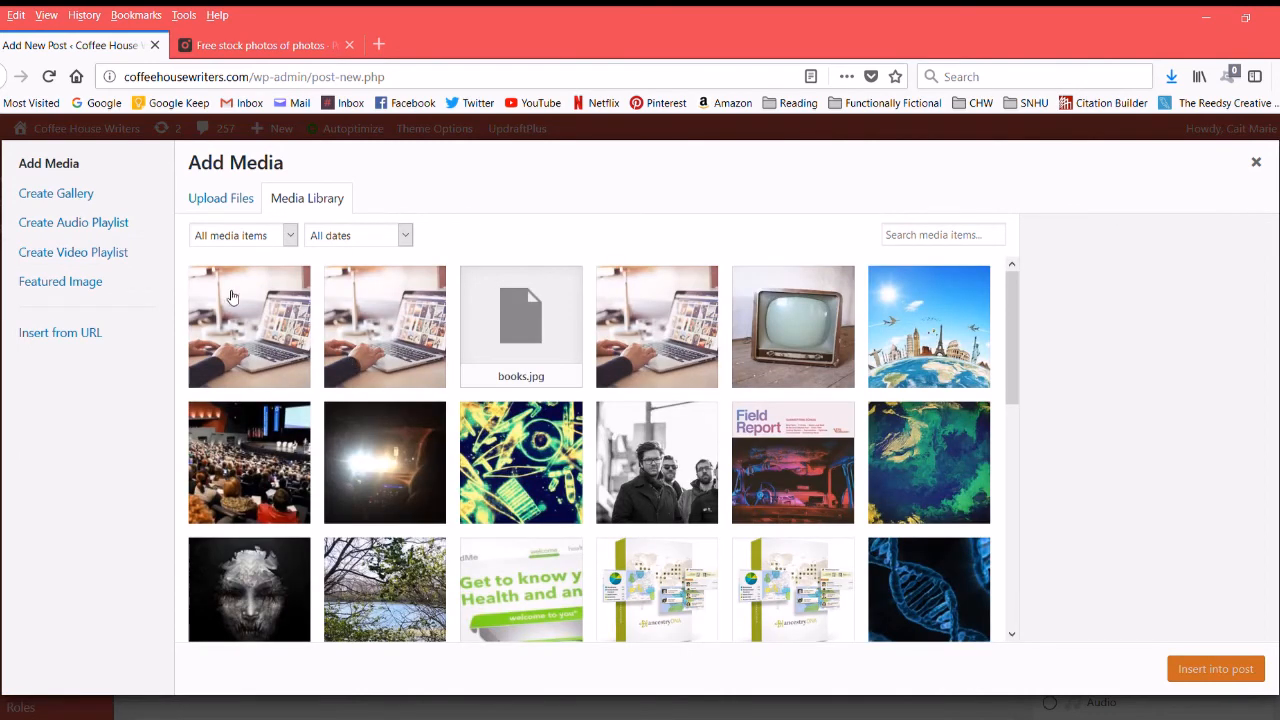
left_click(223, 200)
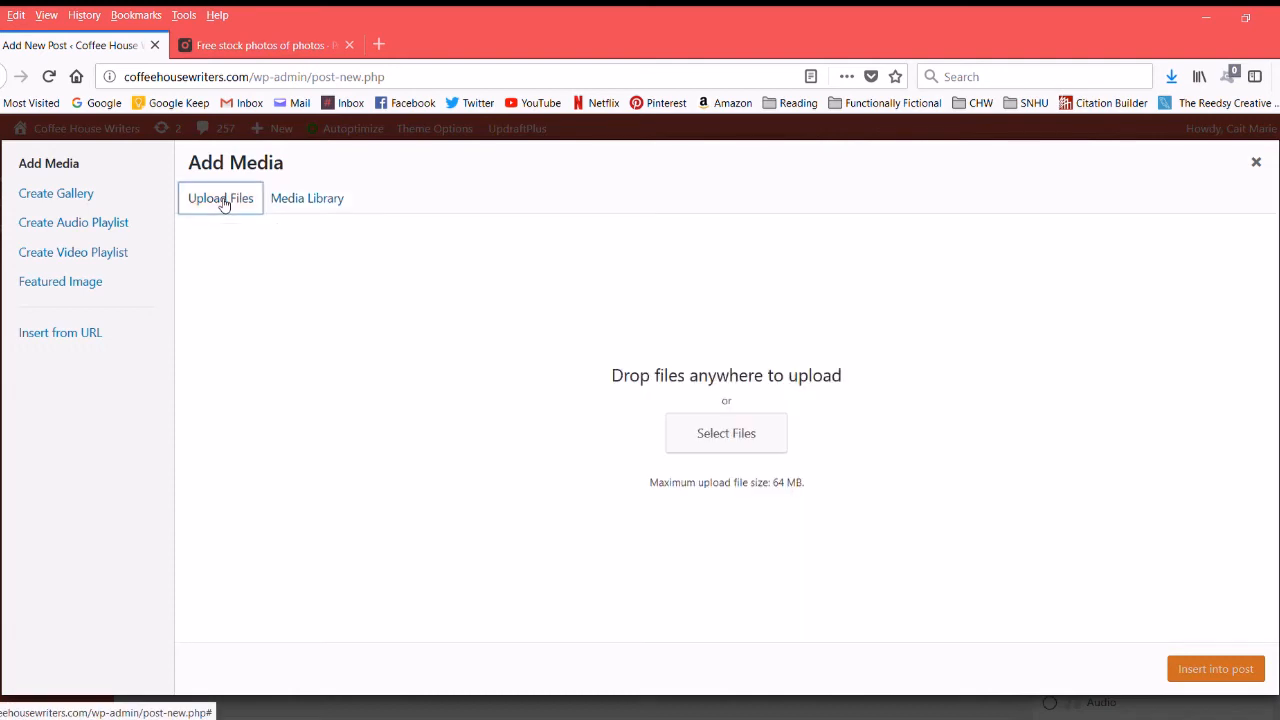
left_click(308, 204)
left_click(270, 292)
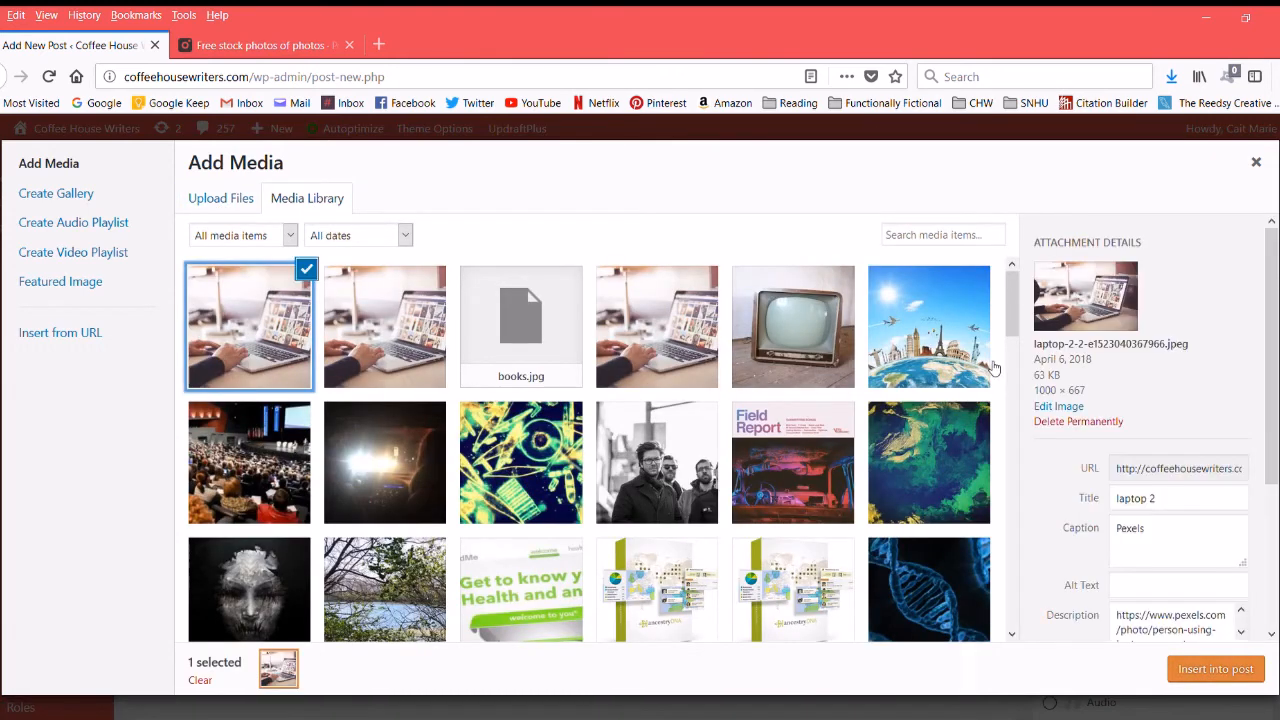
scroll(1172, 600, "down", 1)
scroll(1172, 600, "down", 2)
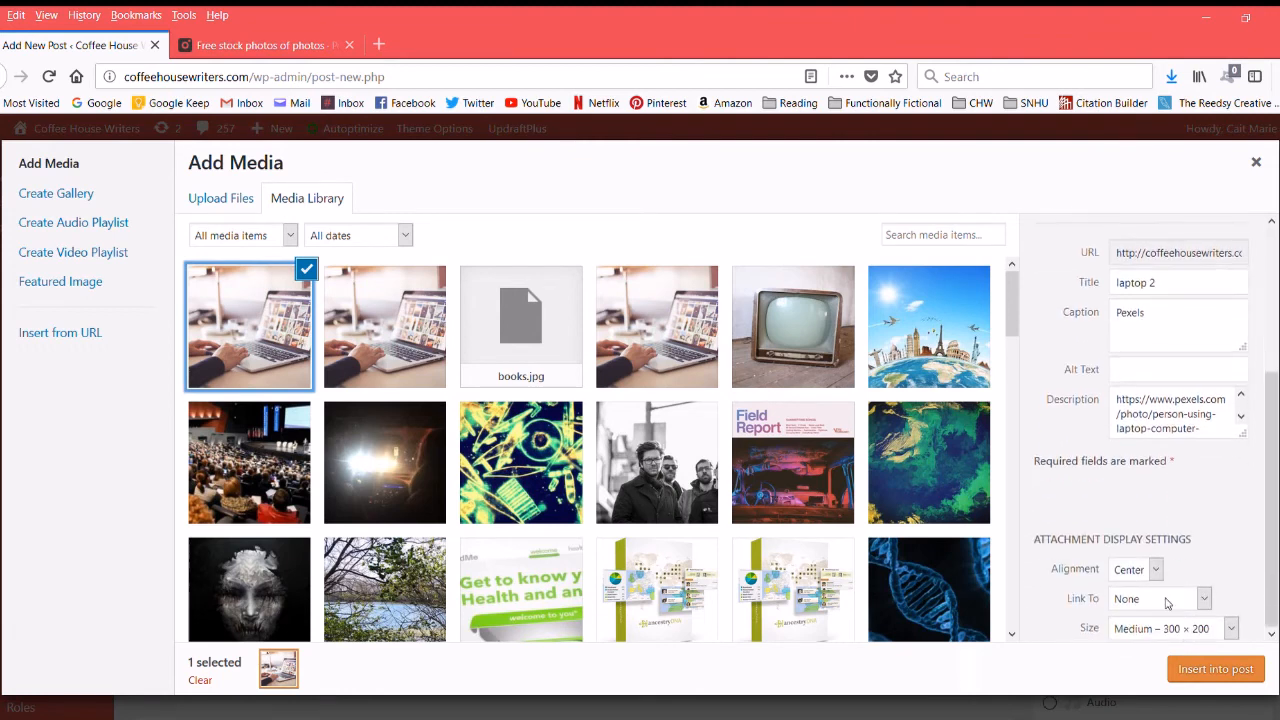
scroll(1167, 297, "up", 1)
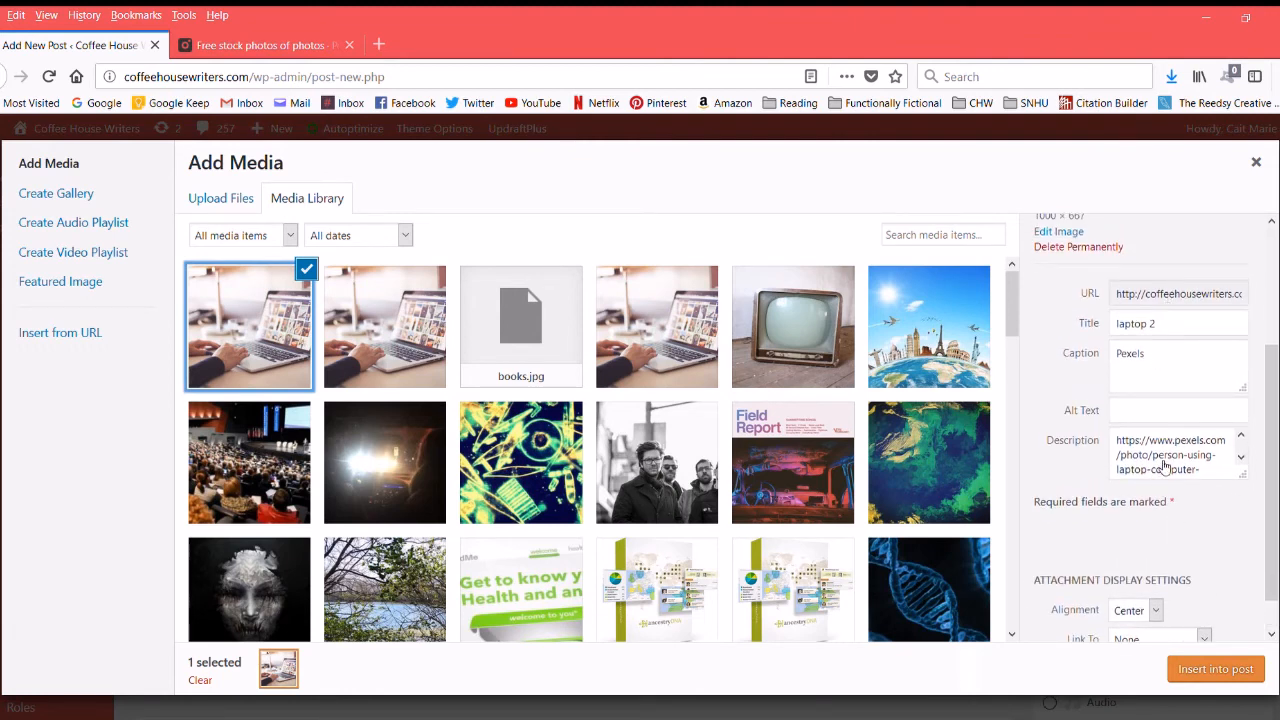
left_click(1214, 683)
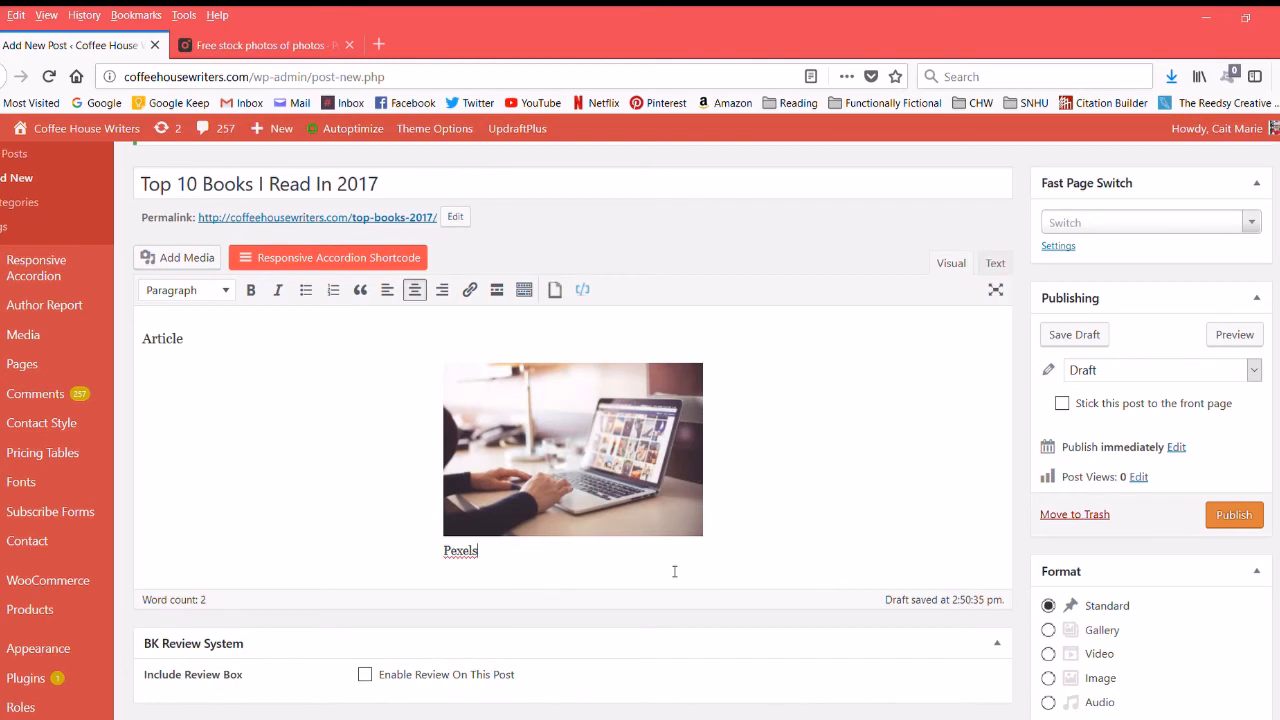
Step: Examine the inserted laptop image's alignment options and its caption, size and link details
left_click(591, 459)
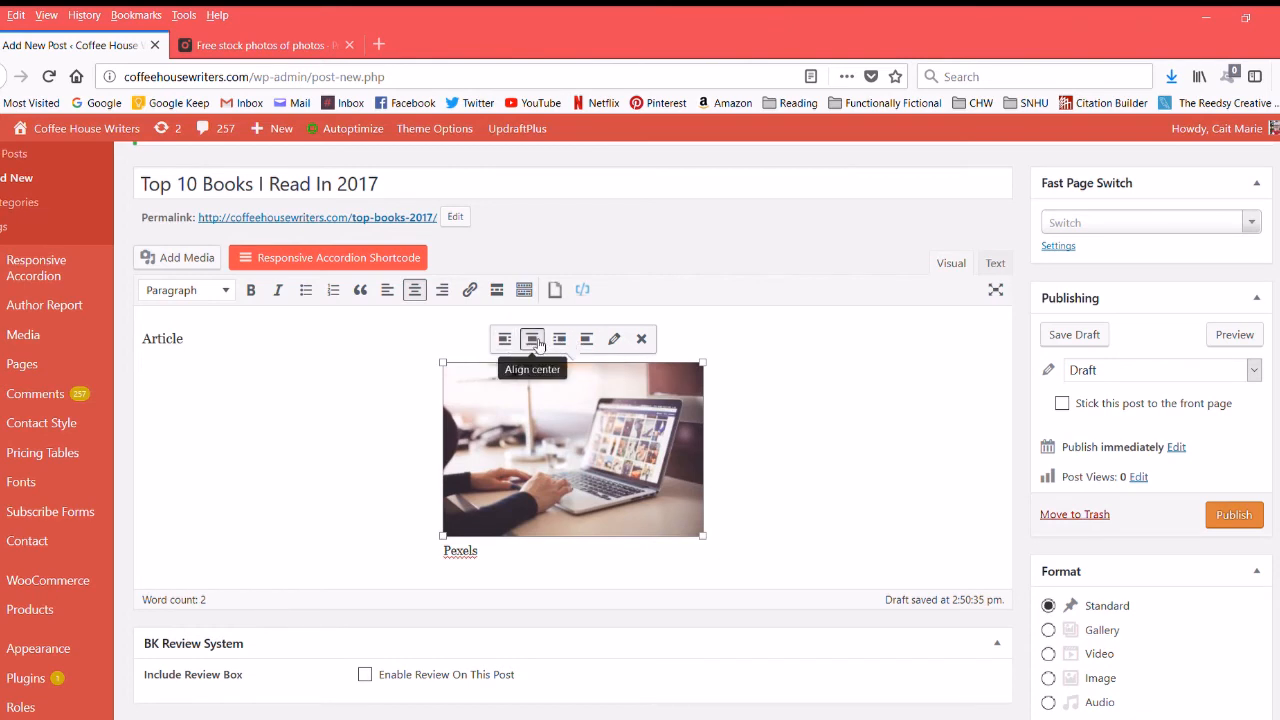
left_click(617, 342)
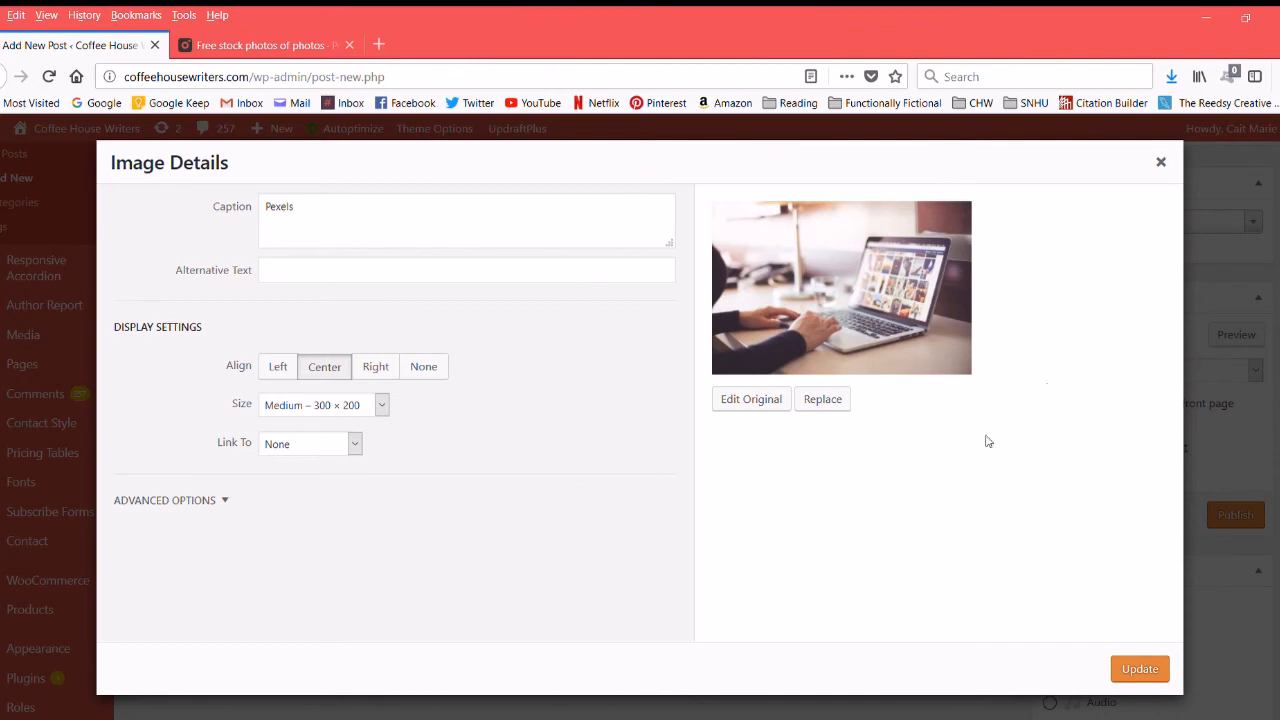
left_click(1161, 163)
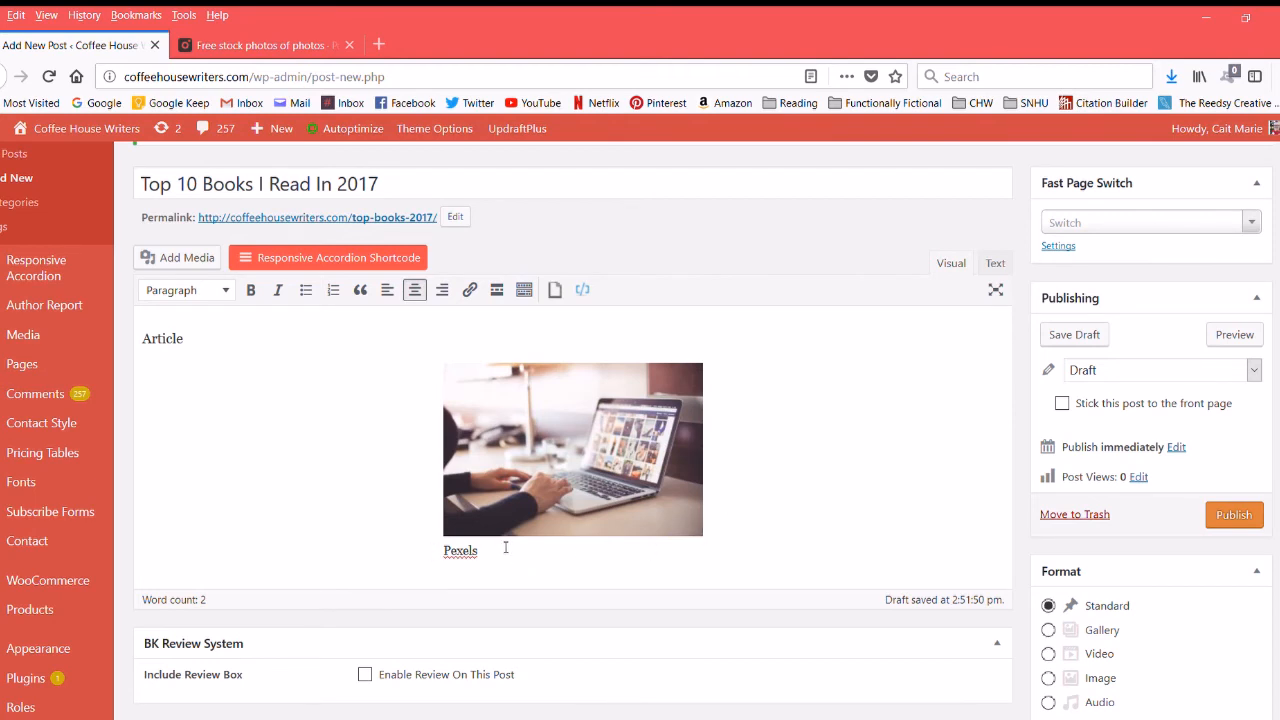
Step: Undo the laptop image insertion and the "Article" text in the post body
key("ctrl+z")
key("ctrl+z")
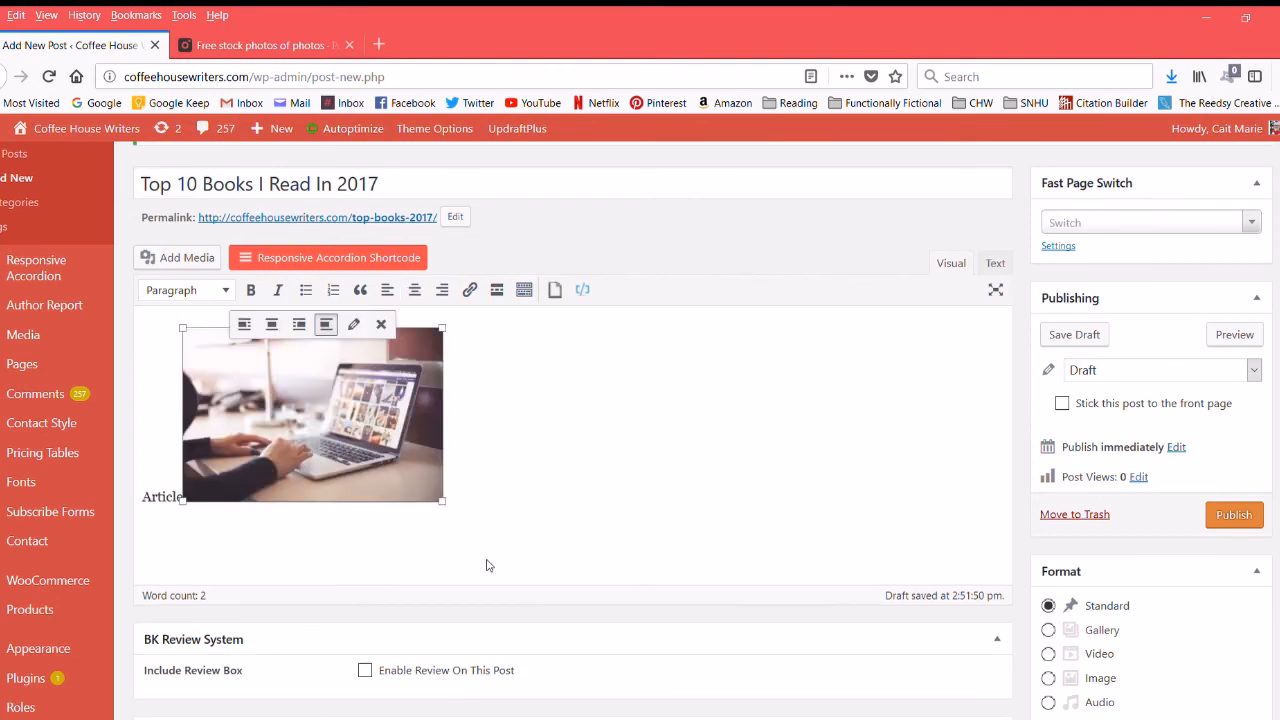
key("ctrl+z")
key("ctrl+z")
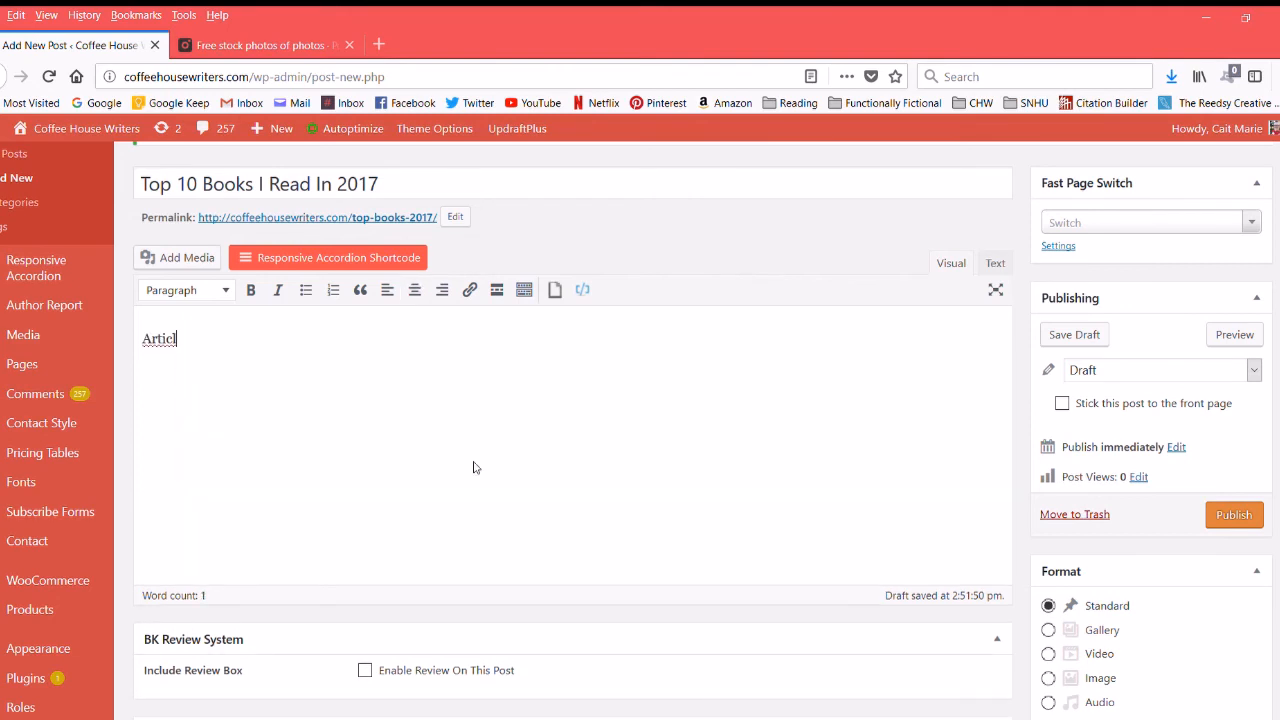
key("ctrl+z")
Step: Write "List" in the post body, followed by the separate lines "1. Book 1", "2. Book 2" and "3. Book 3"
type("List ")
type("1. ")
type("B")
type("ook")
type(" 1")
key("Return")
type("2. Book")
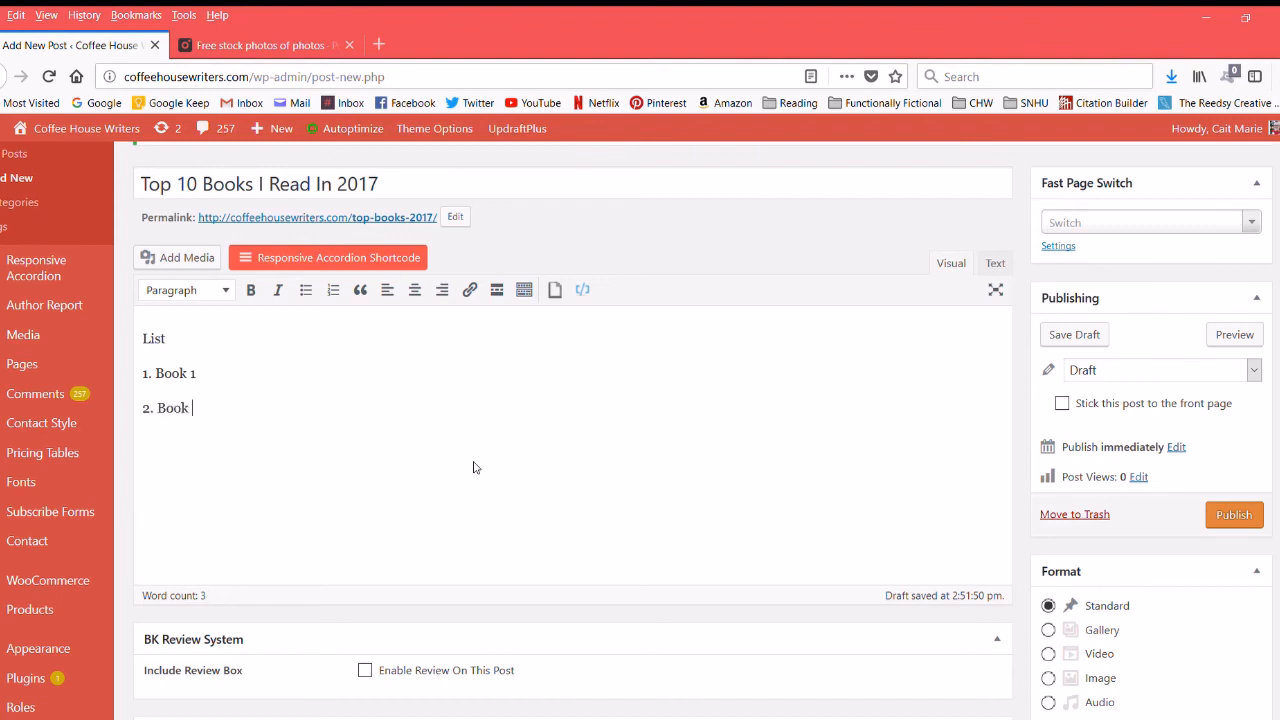
type(" 2 ")
type("3.")
type(" Book")
type(" 3")
Step: Add a line reading "Description" below "1. Book 1" in the post body
left_click(208, 379)
key("Return")
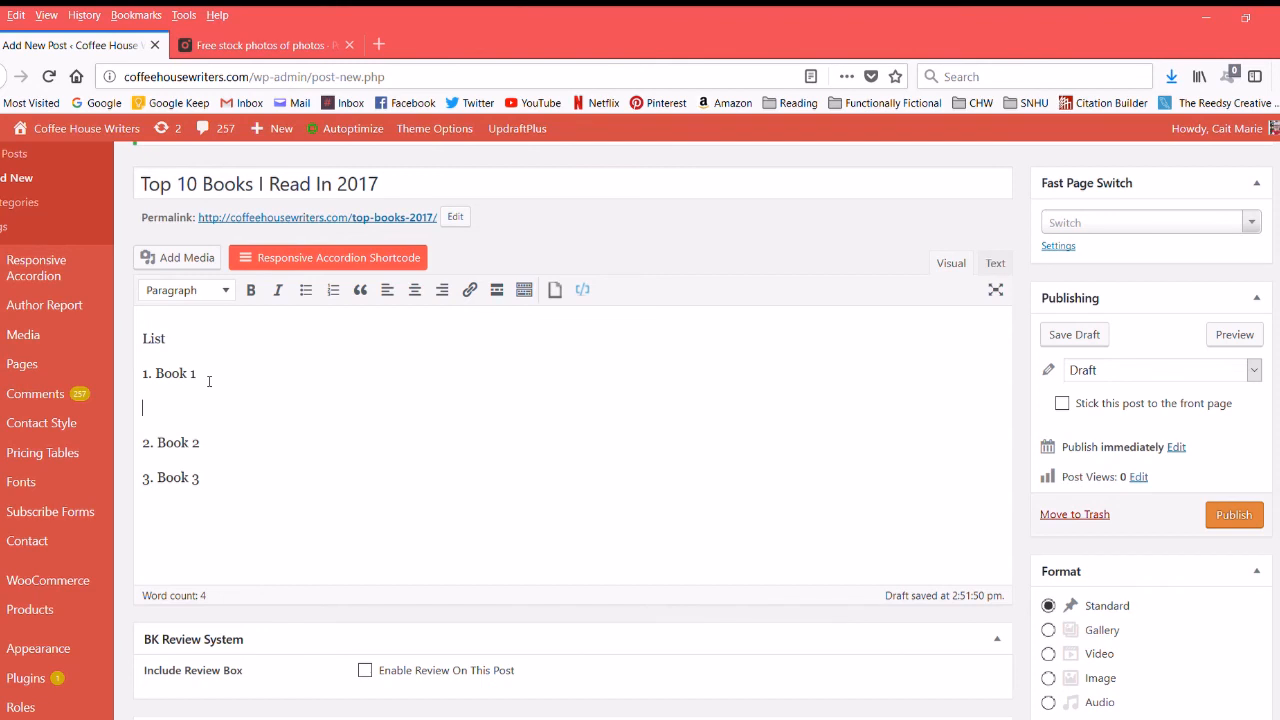
key("Return")
key("BackSpace")
type("Descti")
key("BackSpace")
key("BackSpace")
type("ription")
Step: Add a "Description" line below both "2. Book 2" and "3. Book 3" in the post body
left_click(220, 468)
left_click(223, 452)
key("Return")
type("Descr")
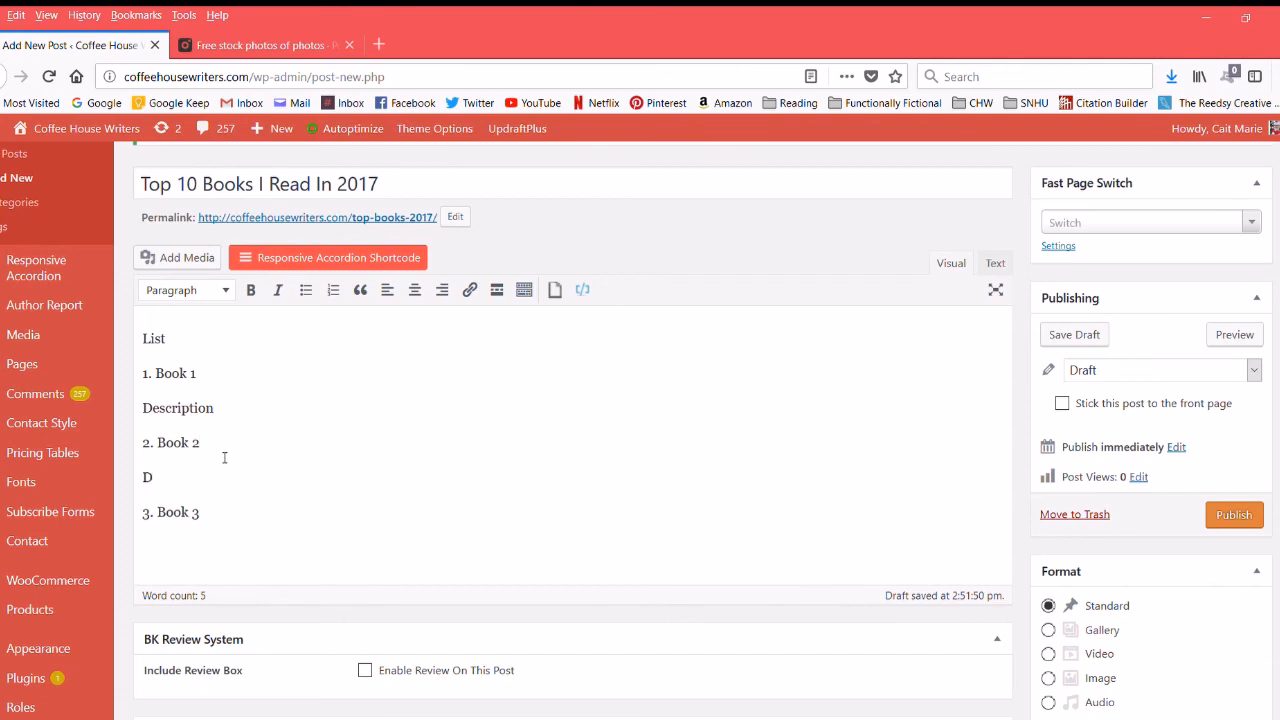
type("iptions")
key("BackSpace")
left_click(294, 534)
key("Return")
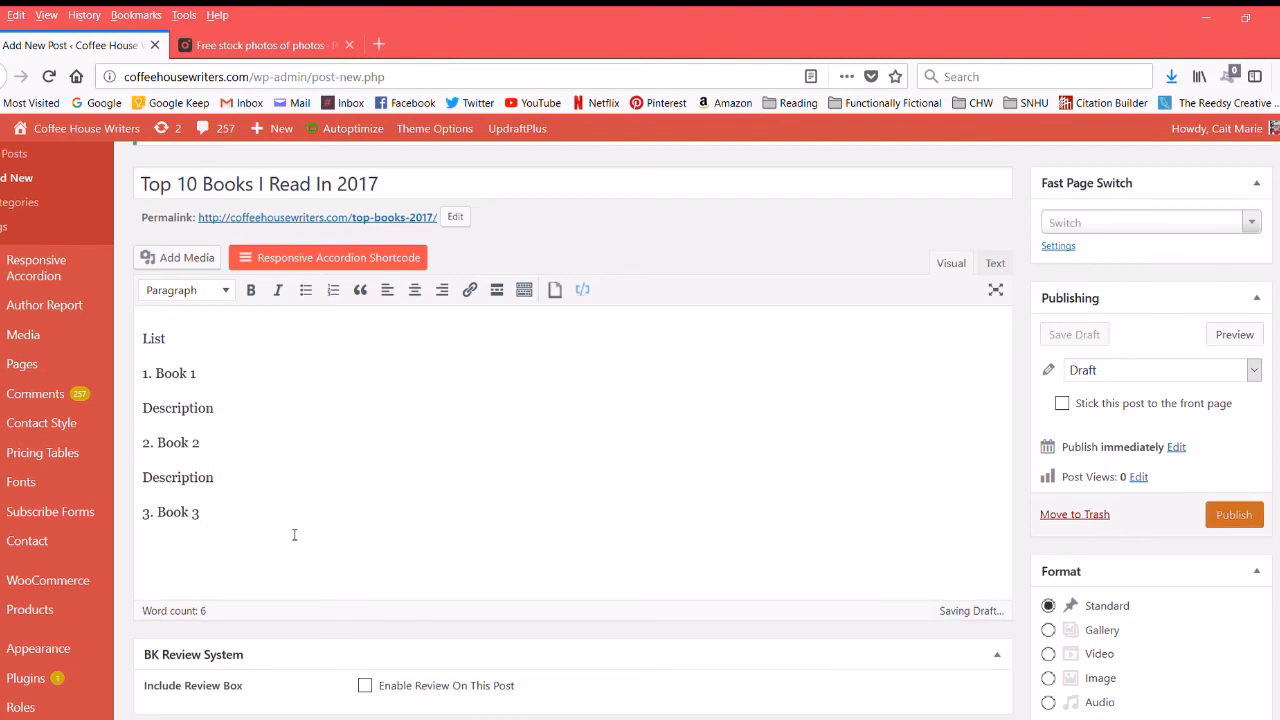
type("Description")
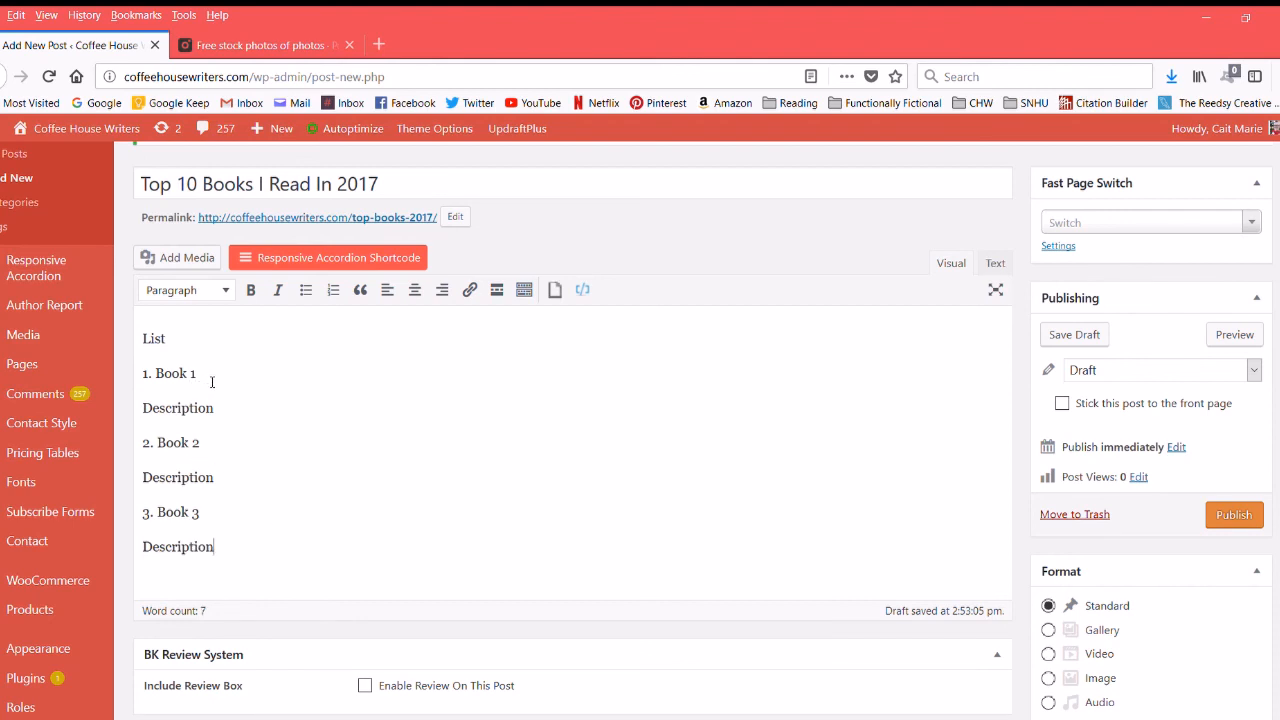
Step: Format the line "1. Book 1" as Heading 2
left_click_drag(205, 377, 143, 384)
left_click(227, 291)
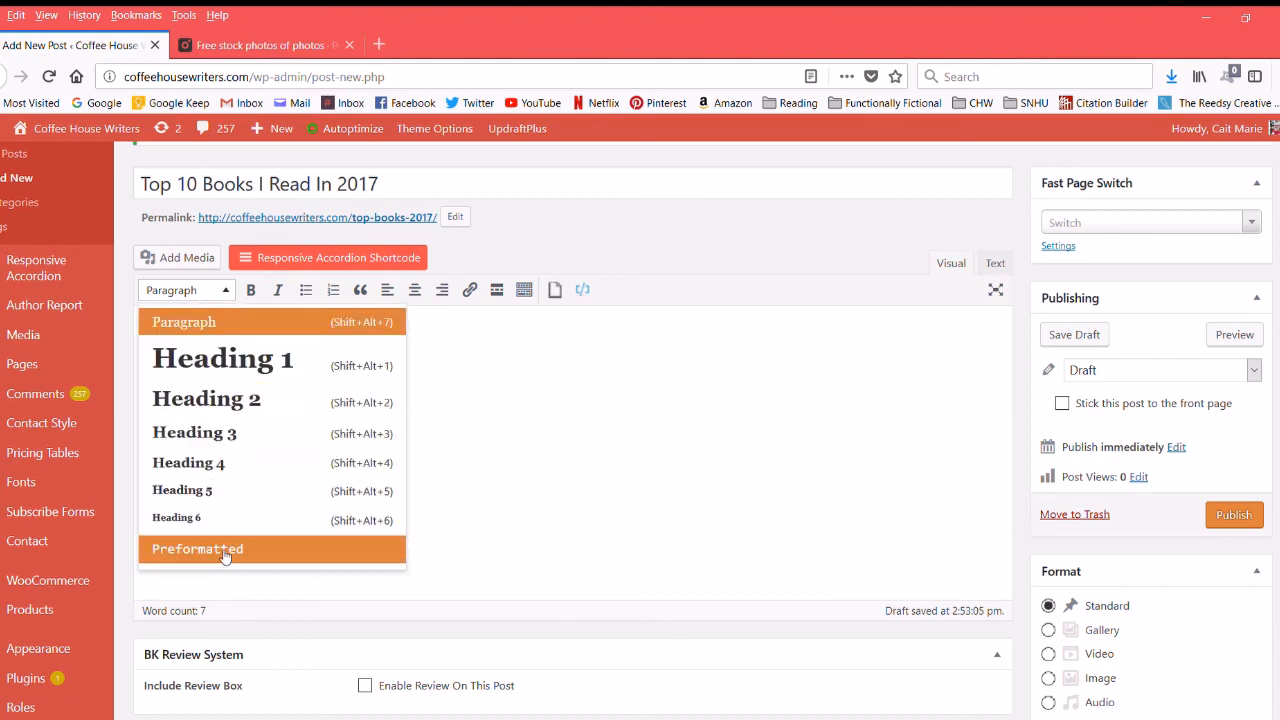
left_click(185, 402)
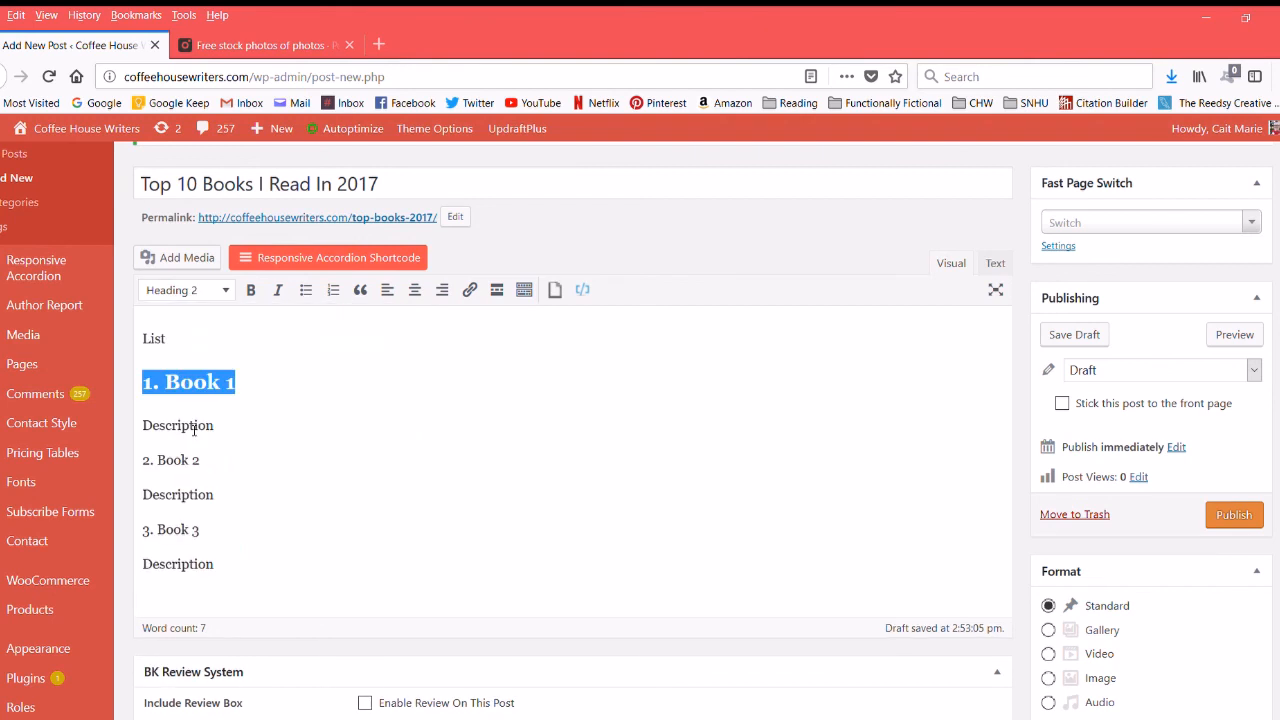
left_click(155, 390)
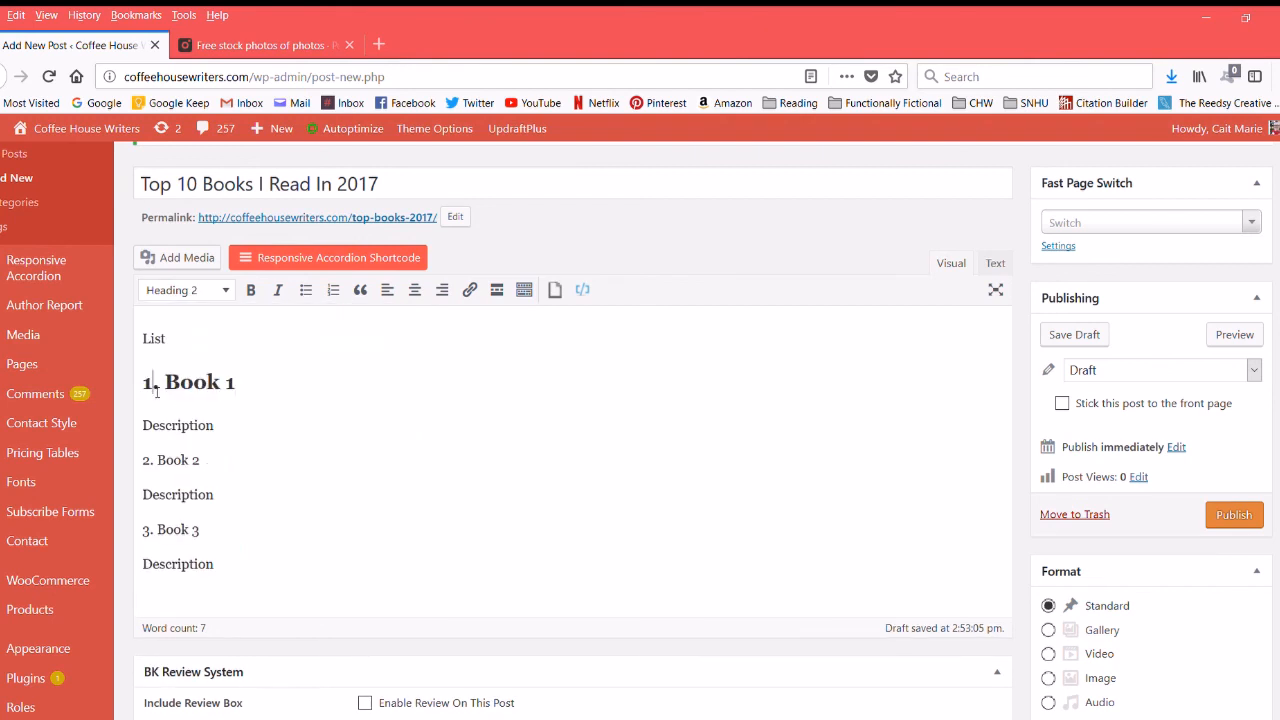
Step: Format the lines "2. Book 2" and "3. Book 3" as Heading 2 to match the first book's heading
left_click(226, 468)
left_click_drag(226, 468, 131, 470)
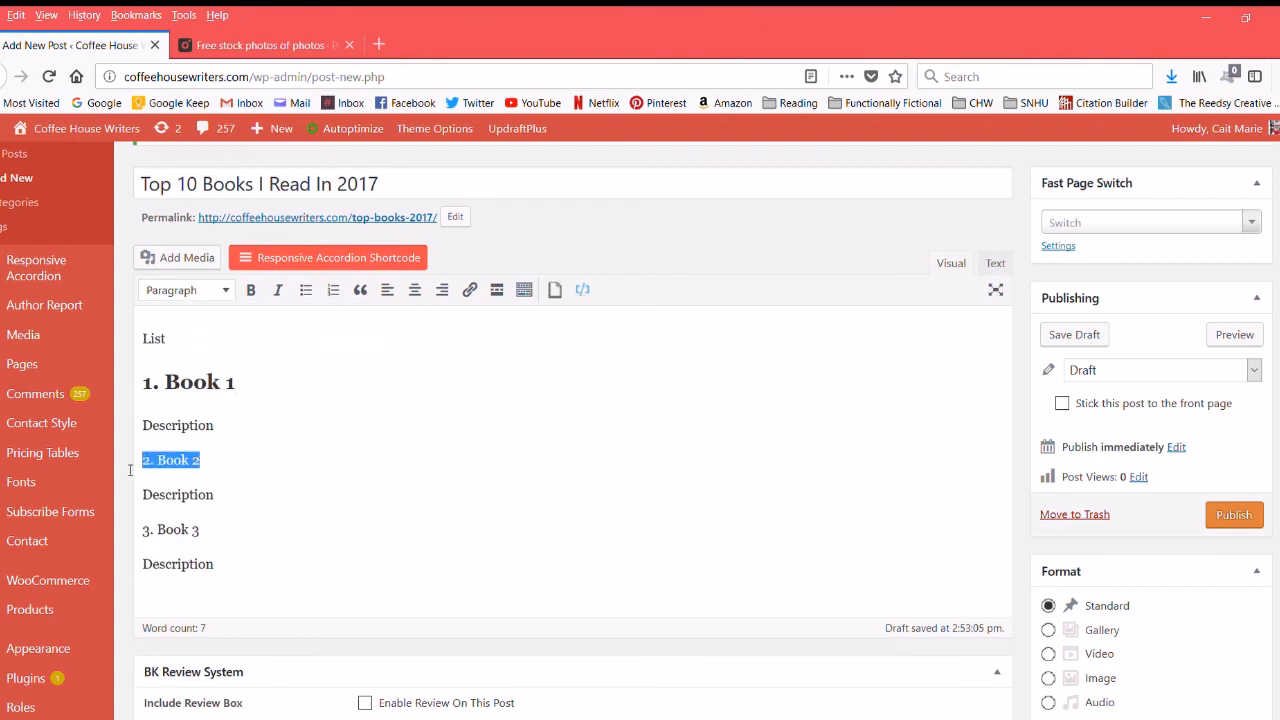
left_click(229, 290)
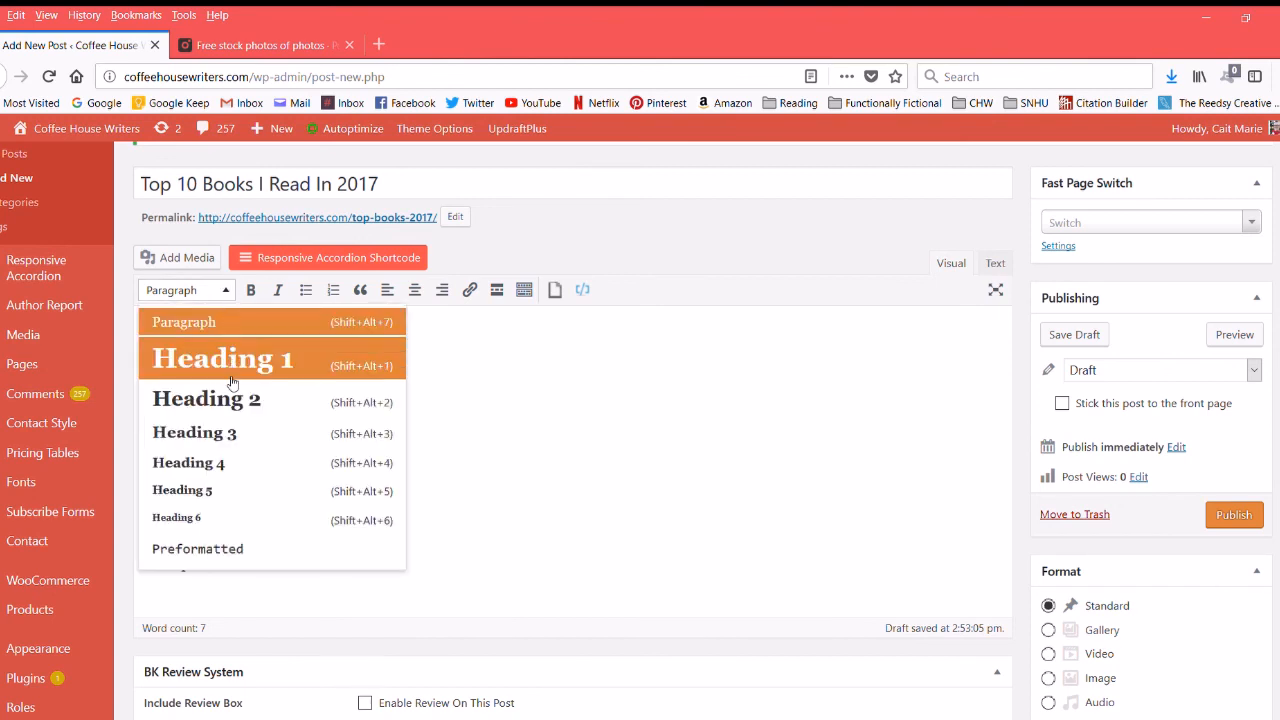
left_click(232, 405)
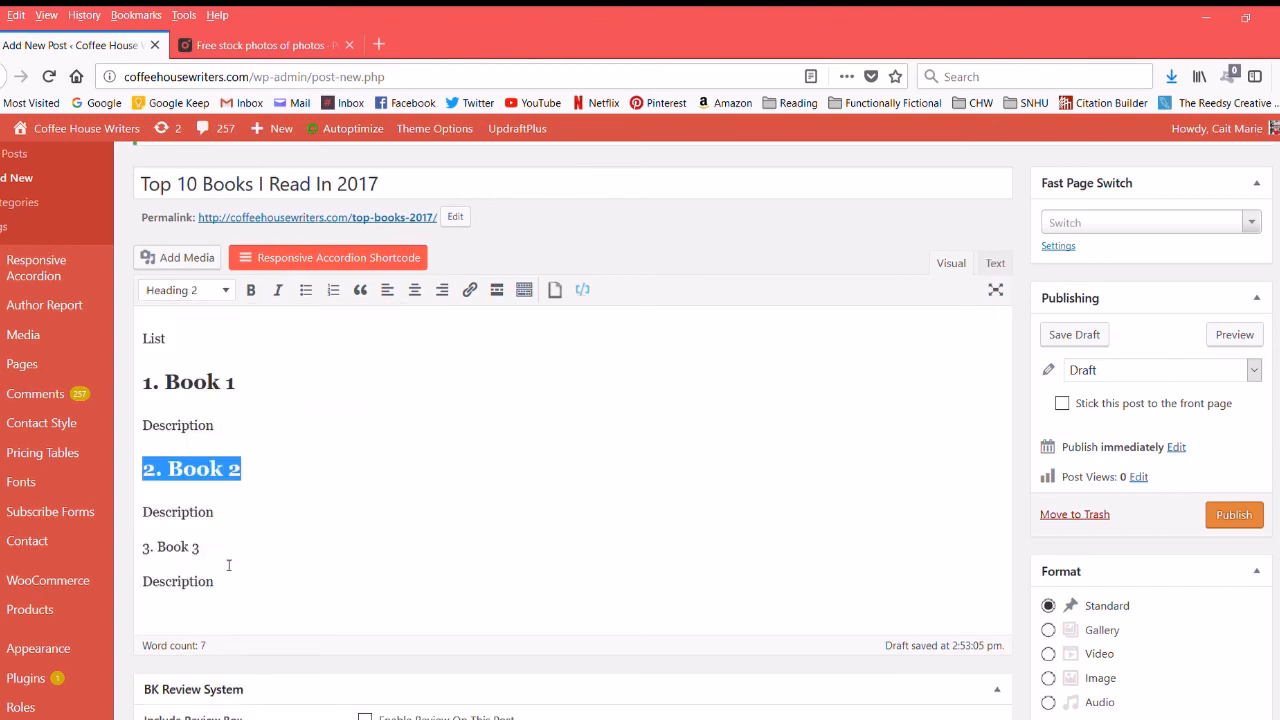
left_click(218, 548)
key("alt+shift+2")
left_click(606, 468)
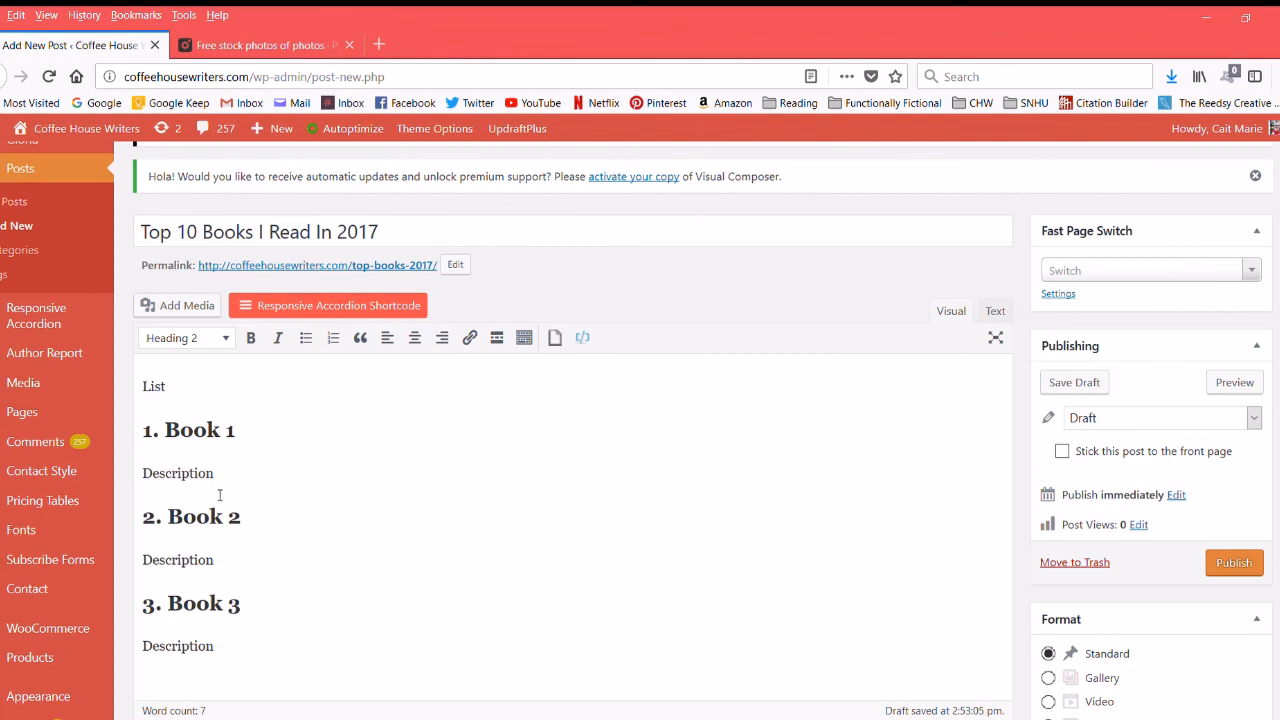
scroll(436, 526, "down", 2)
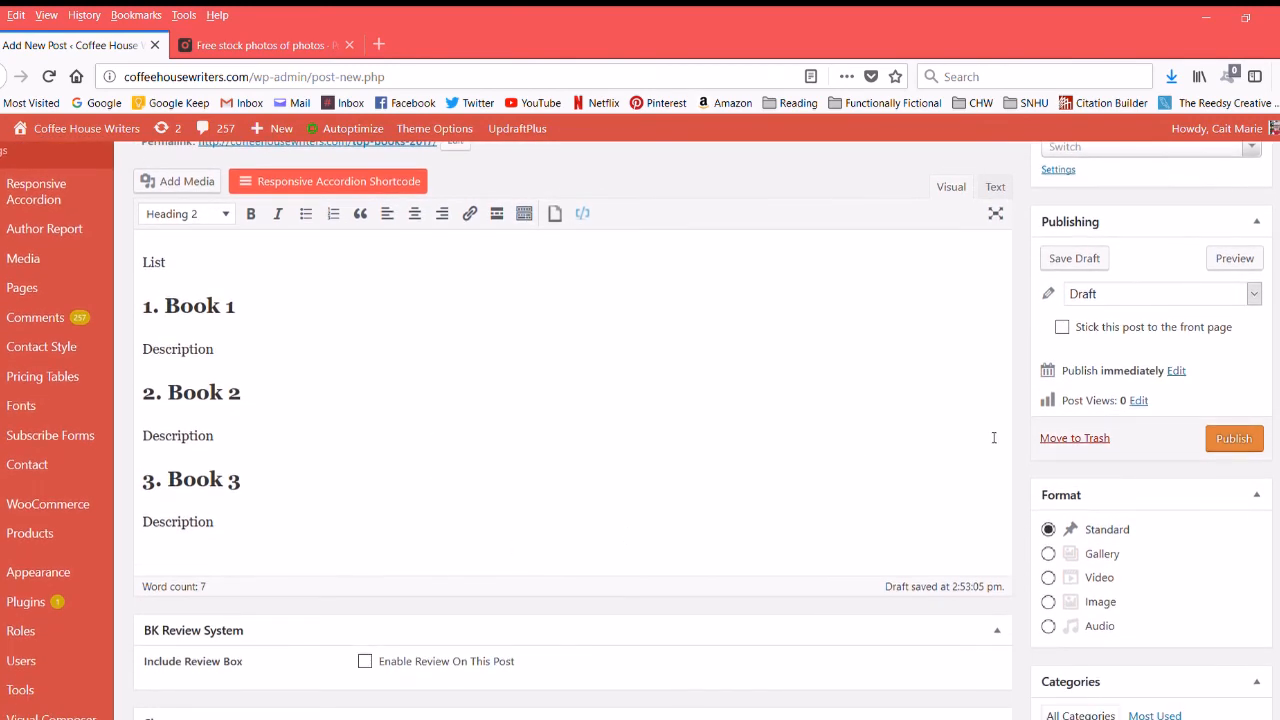
scroll(993, 437, "down", 3)
scroll(993, 437, "up", 1)
scroll(993, 437, "up", 3)
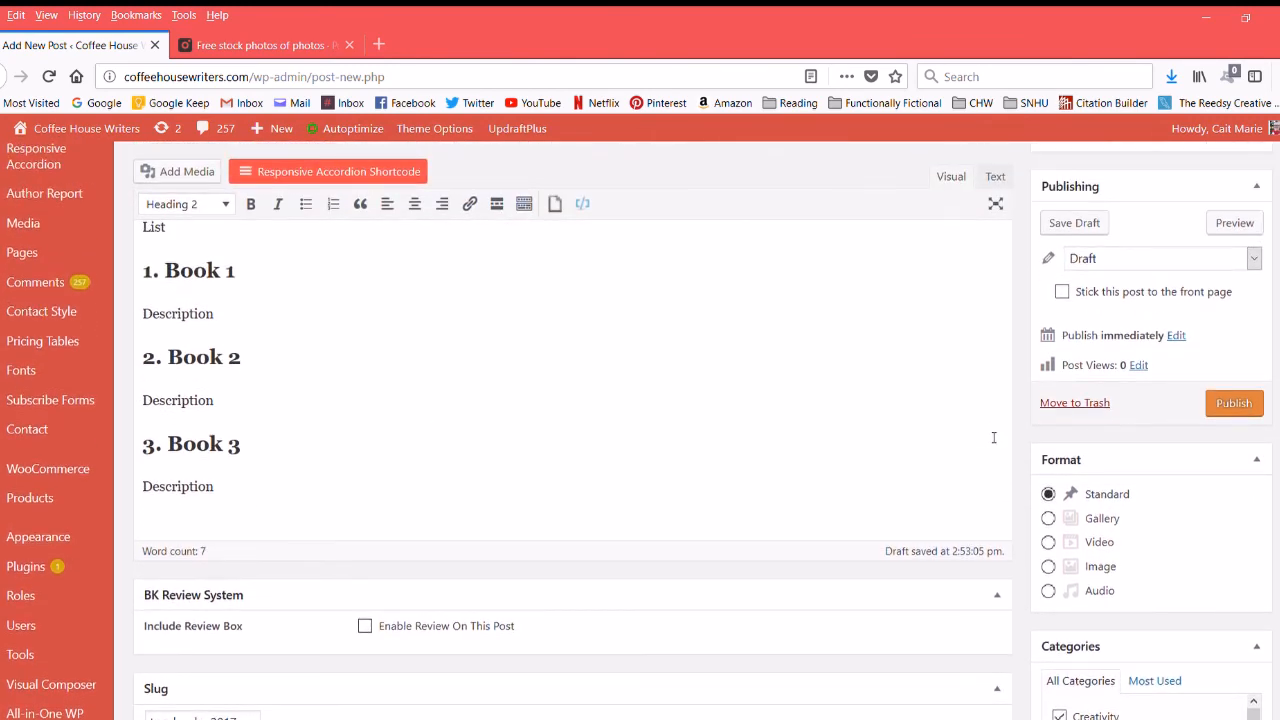